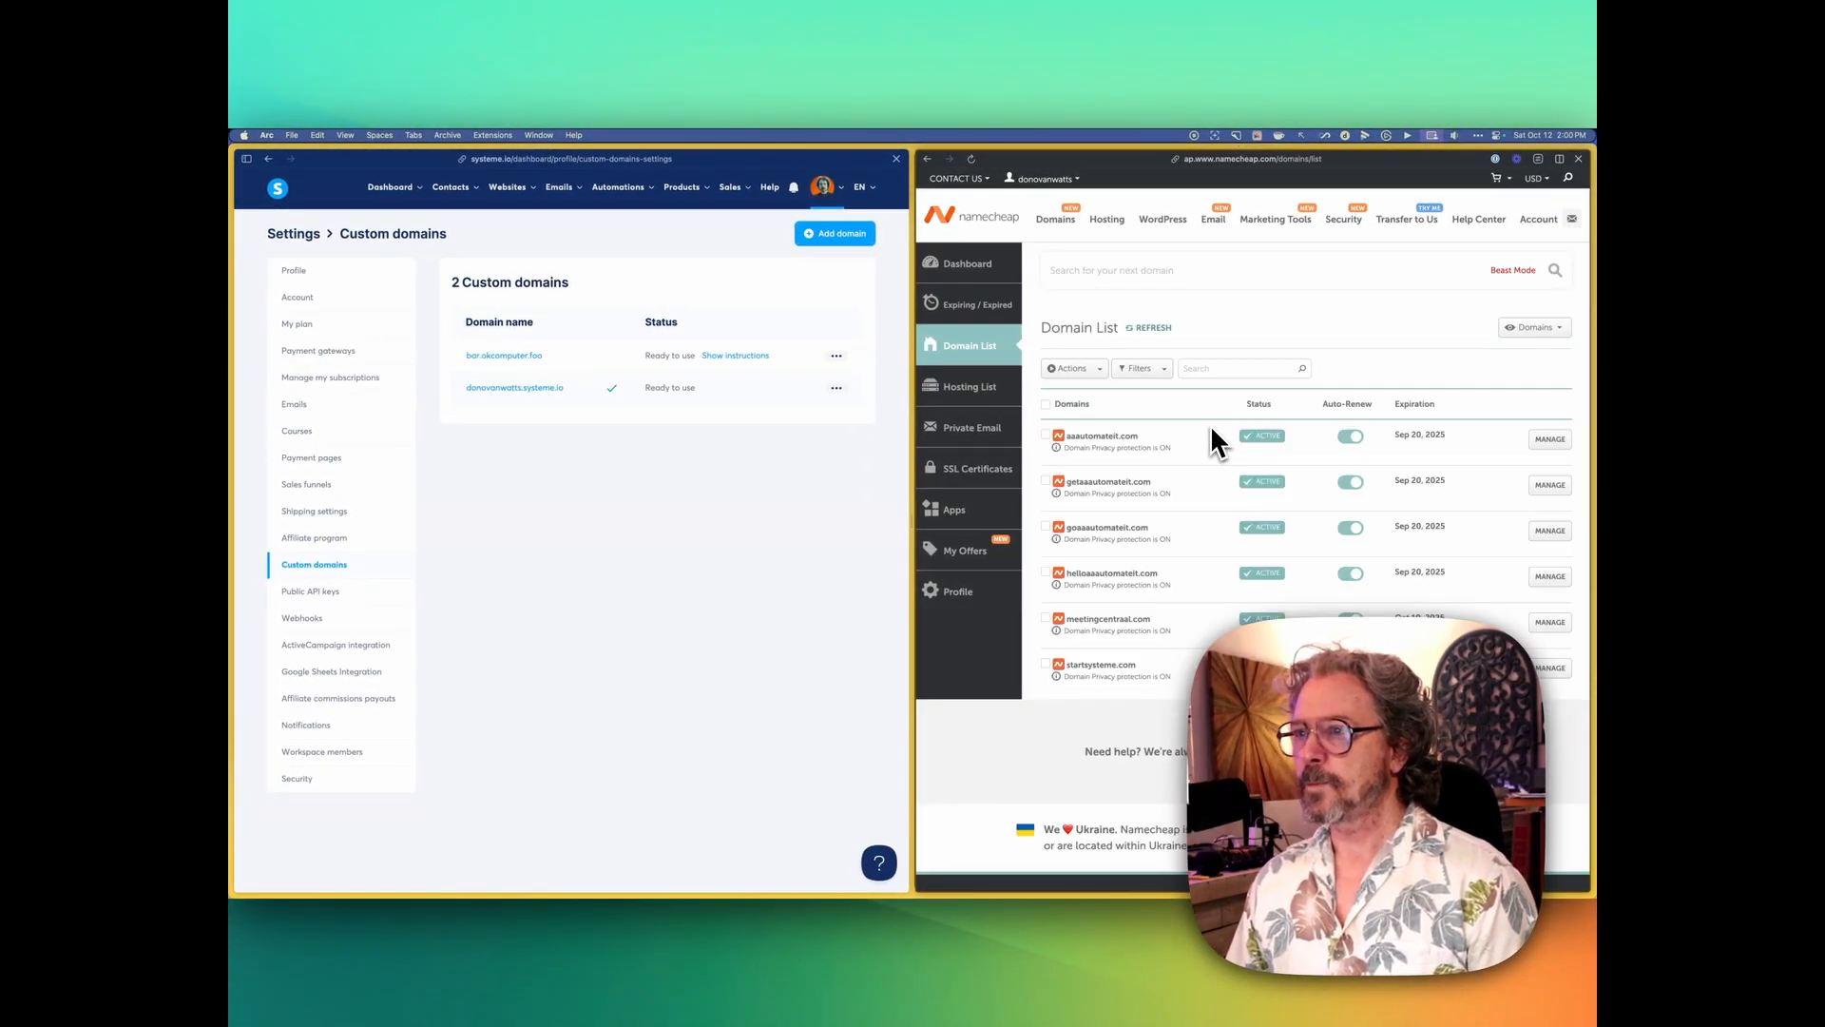
Step: Open the Advanced DNS settings of meetingcentraal.com and bring its host records into view
scroll(1173, 454, down, 1)
scroll(1167, 460, down, 3)
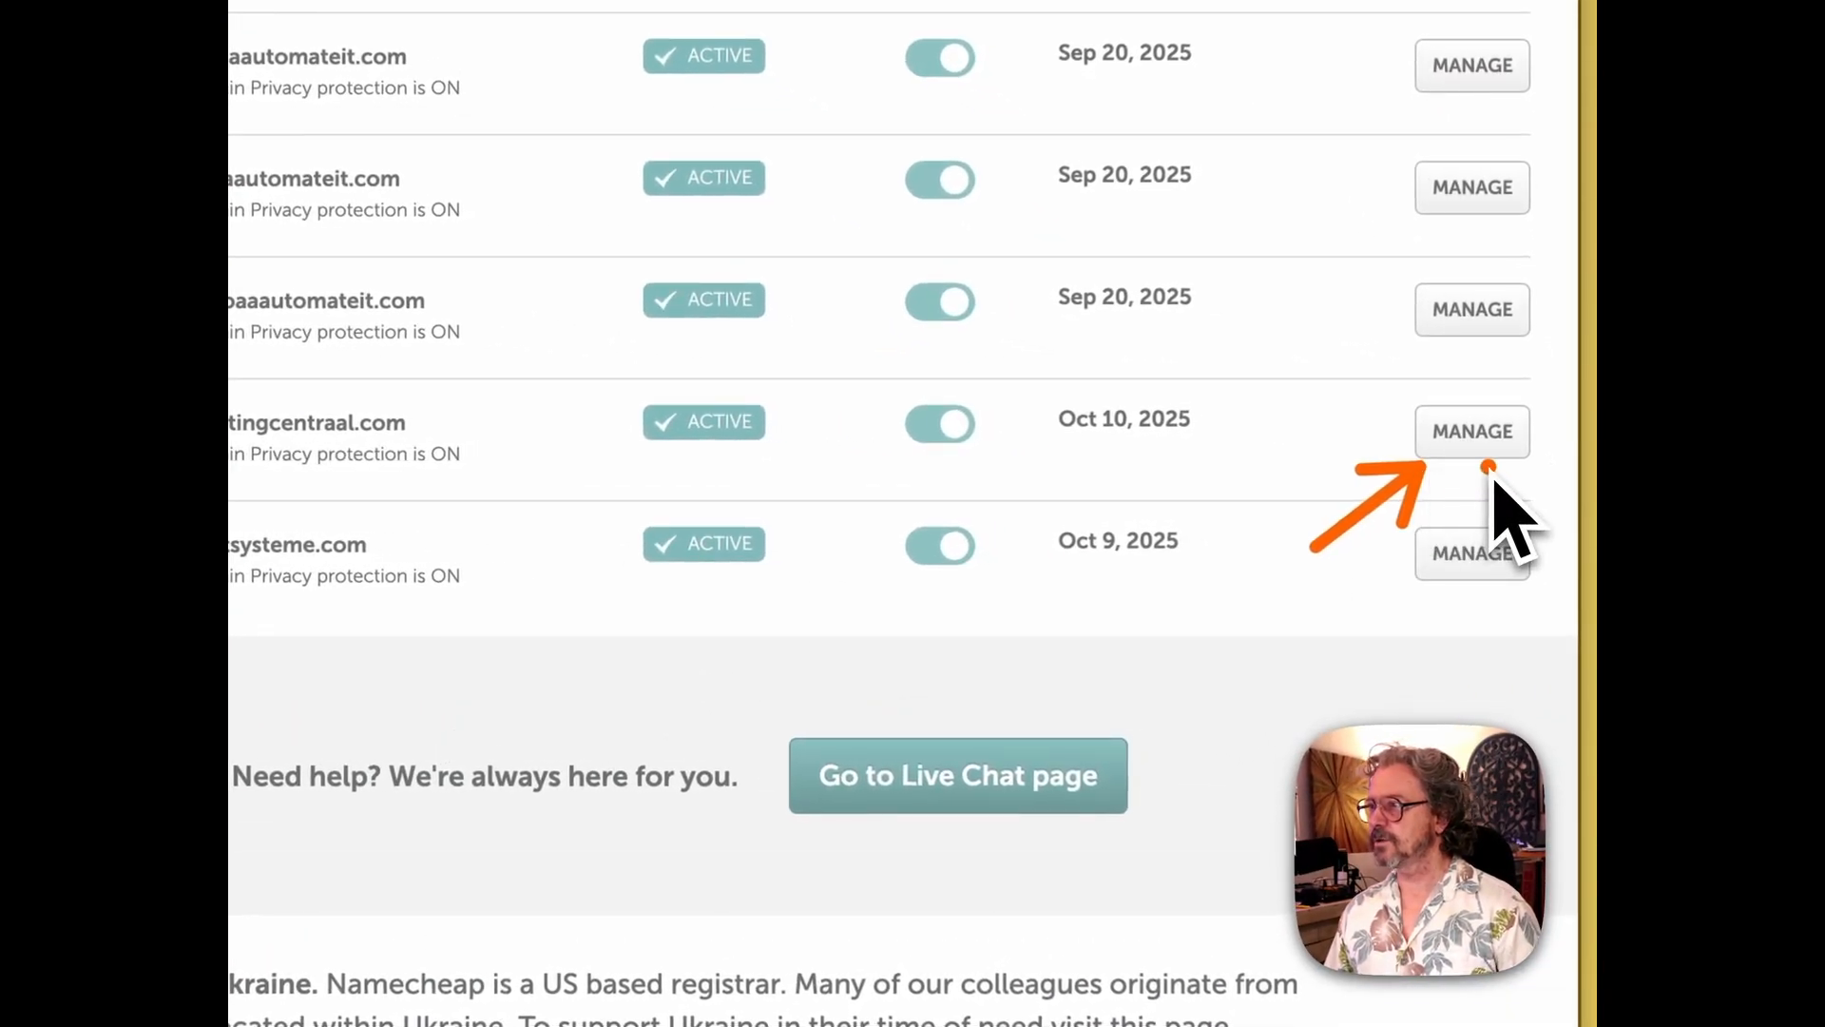
click(1497, 433)
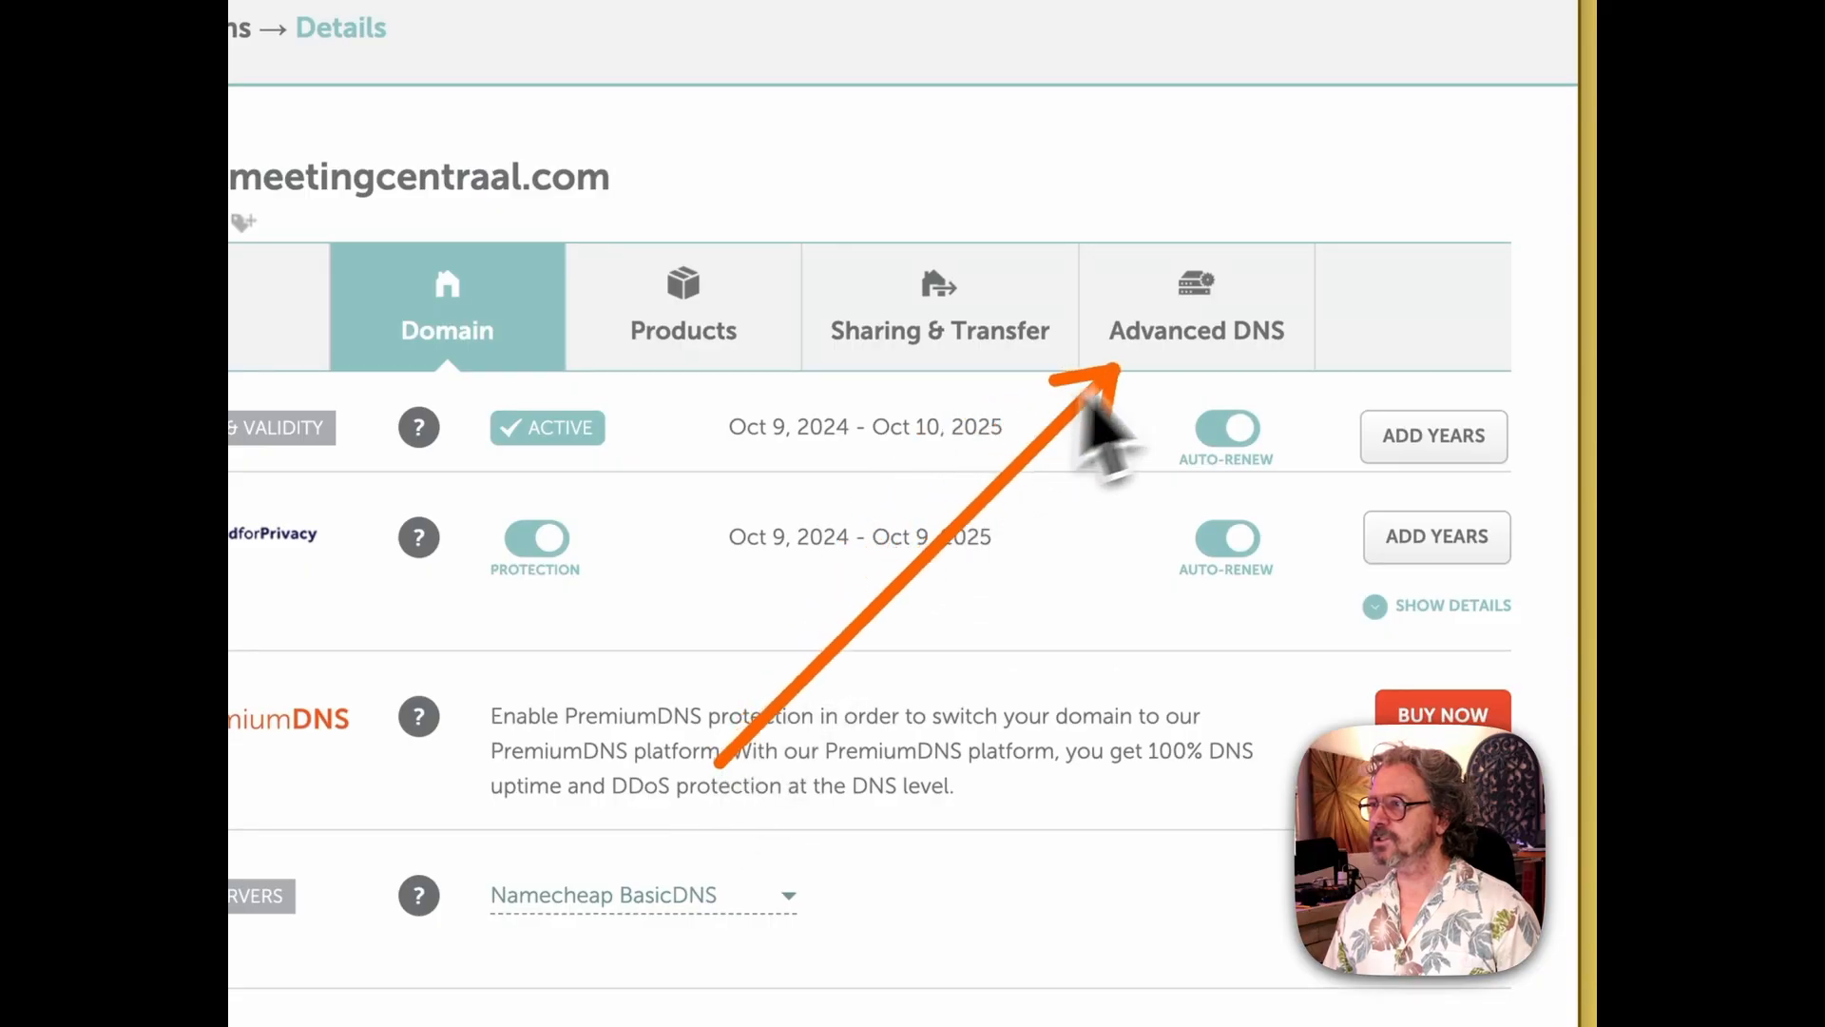
click(1177, 291)
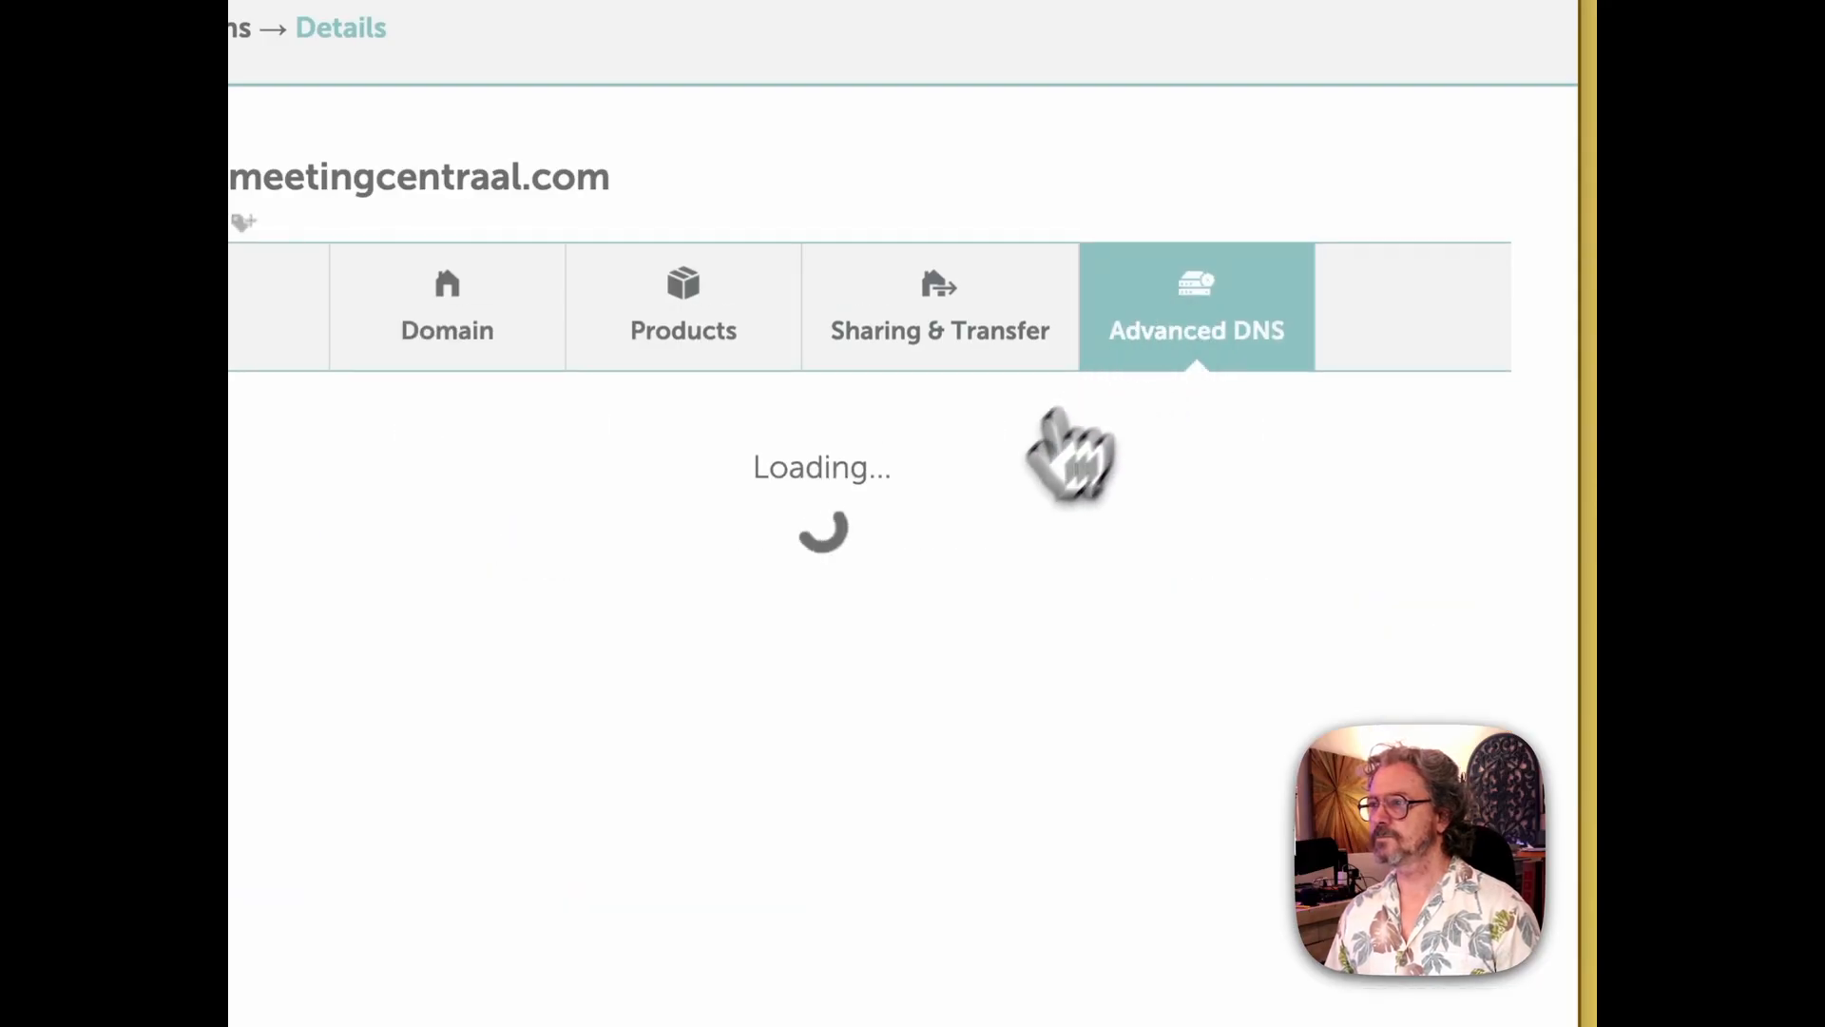
scroll(843, 753, down, 1)
scroll(855, 780, down, 8)
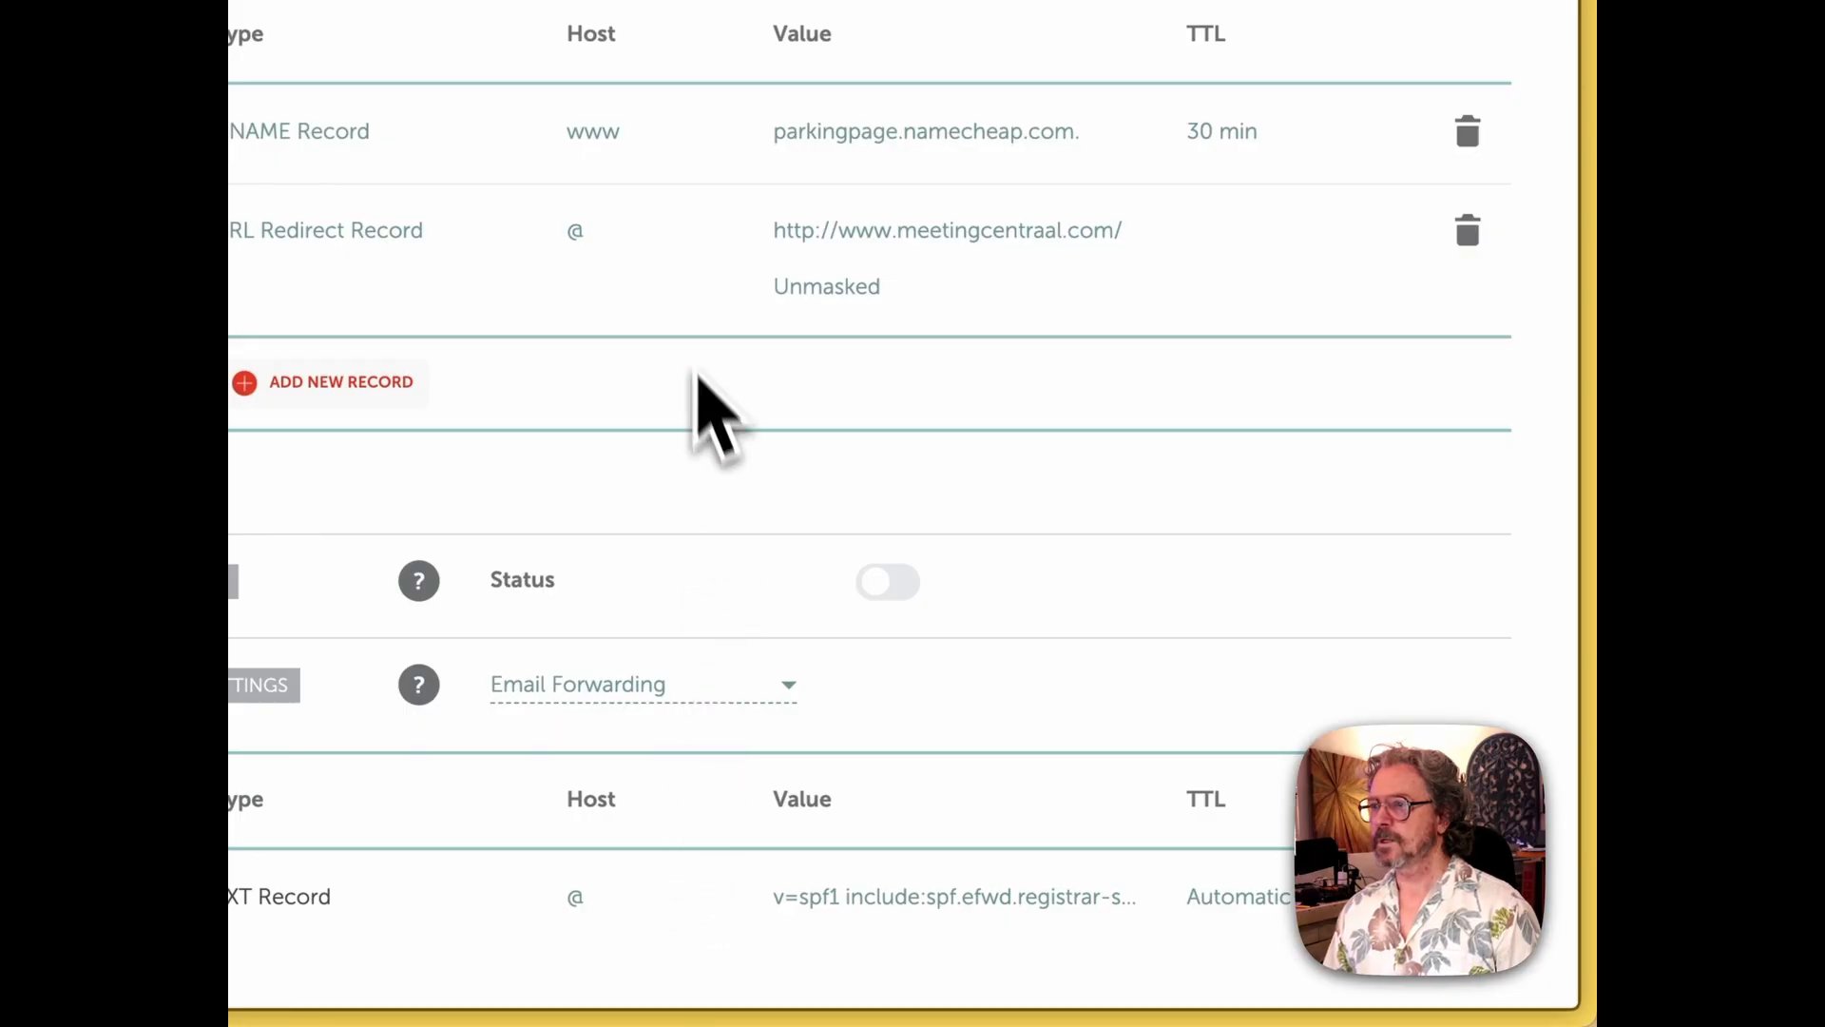
scroll(639, 290, down, 2)
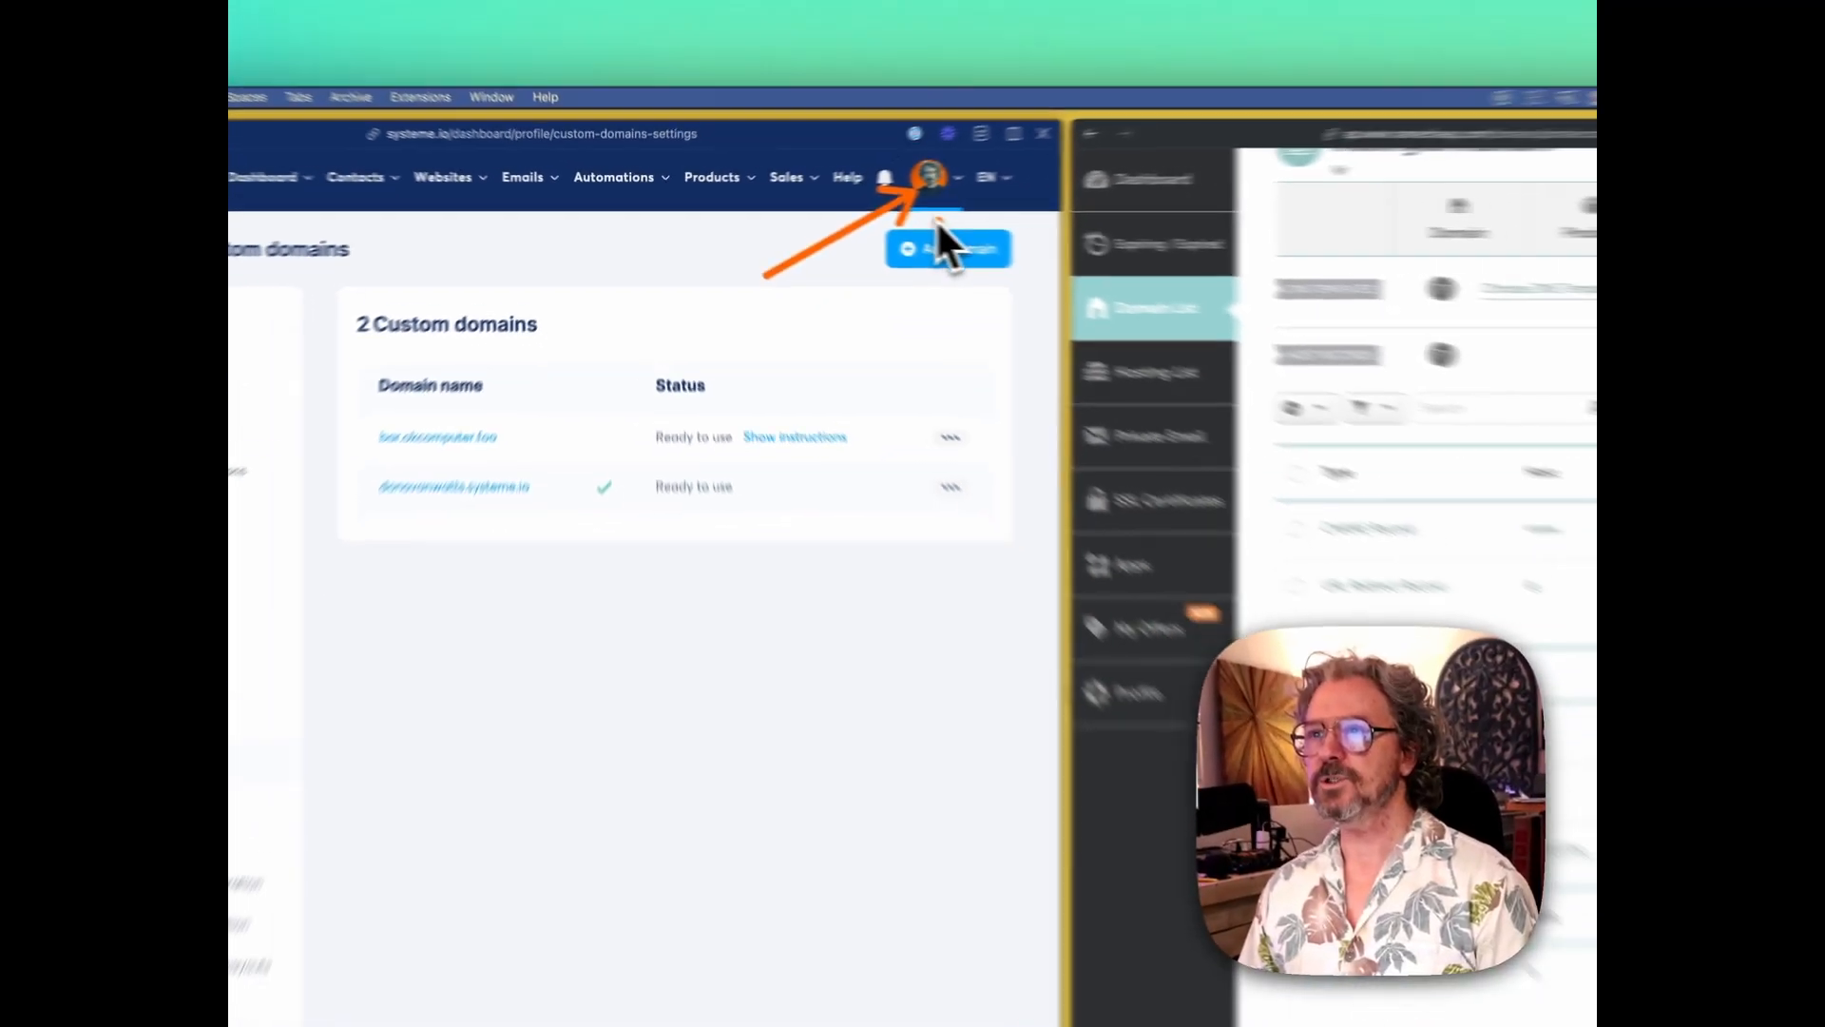
click(1152, 199)
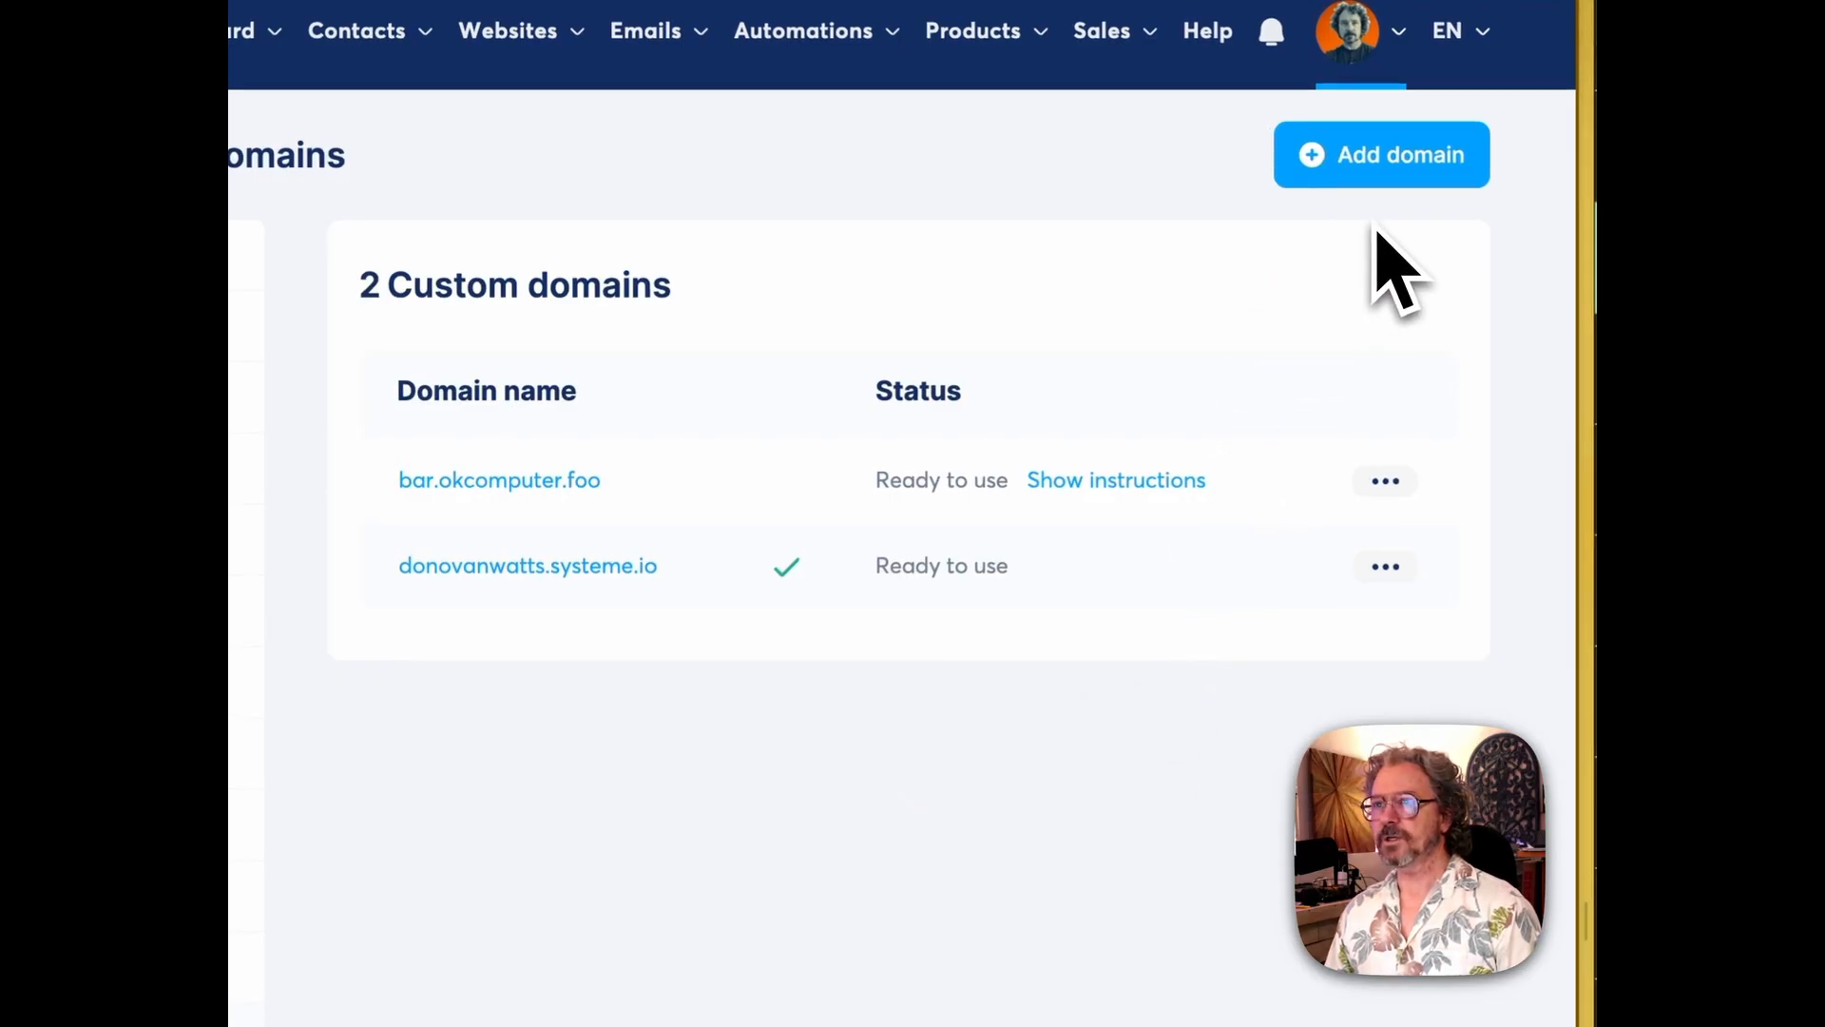
click(1369, 176)
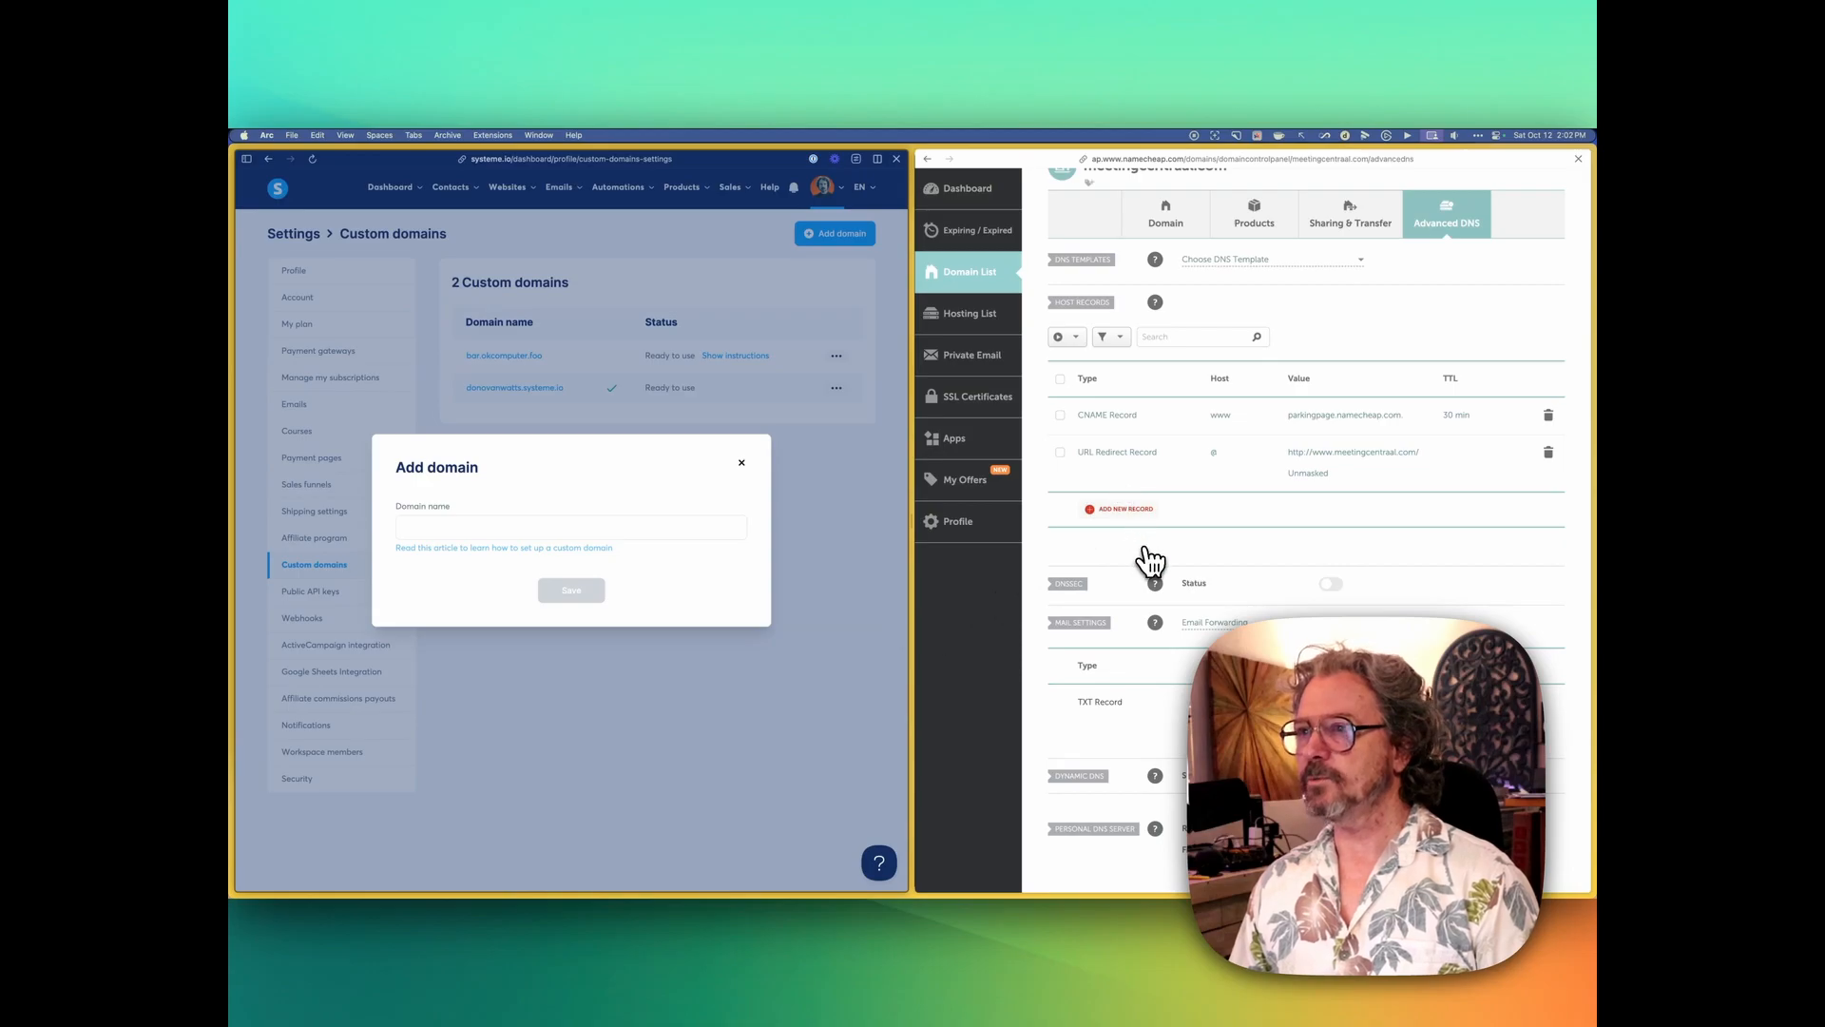
scroll(1145, 556, up, 1)
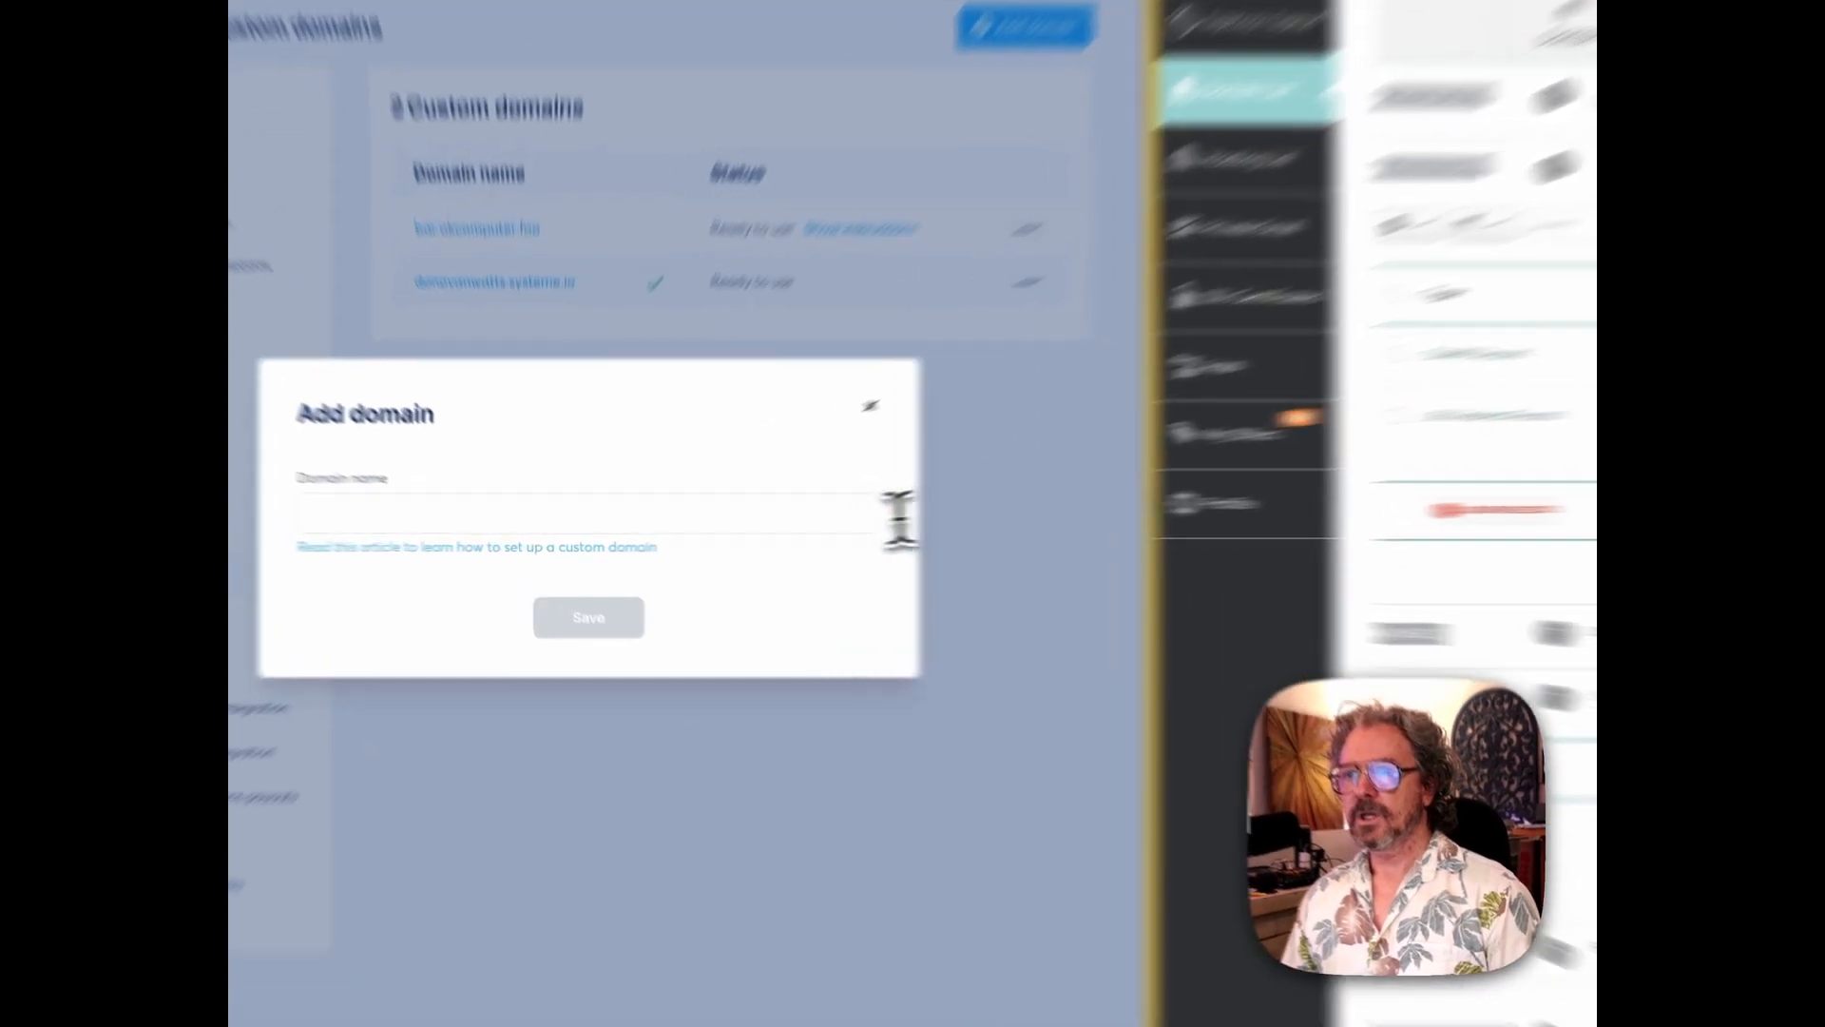
click(733, 529)
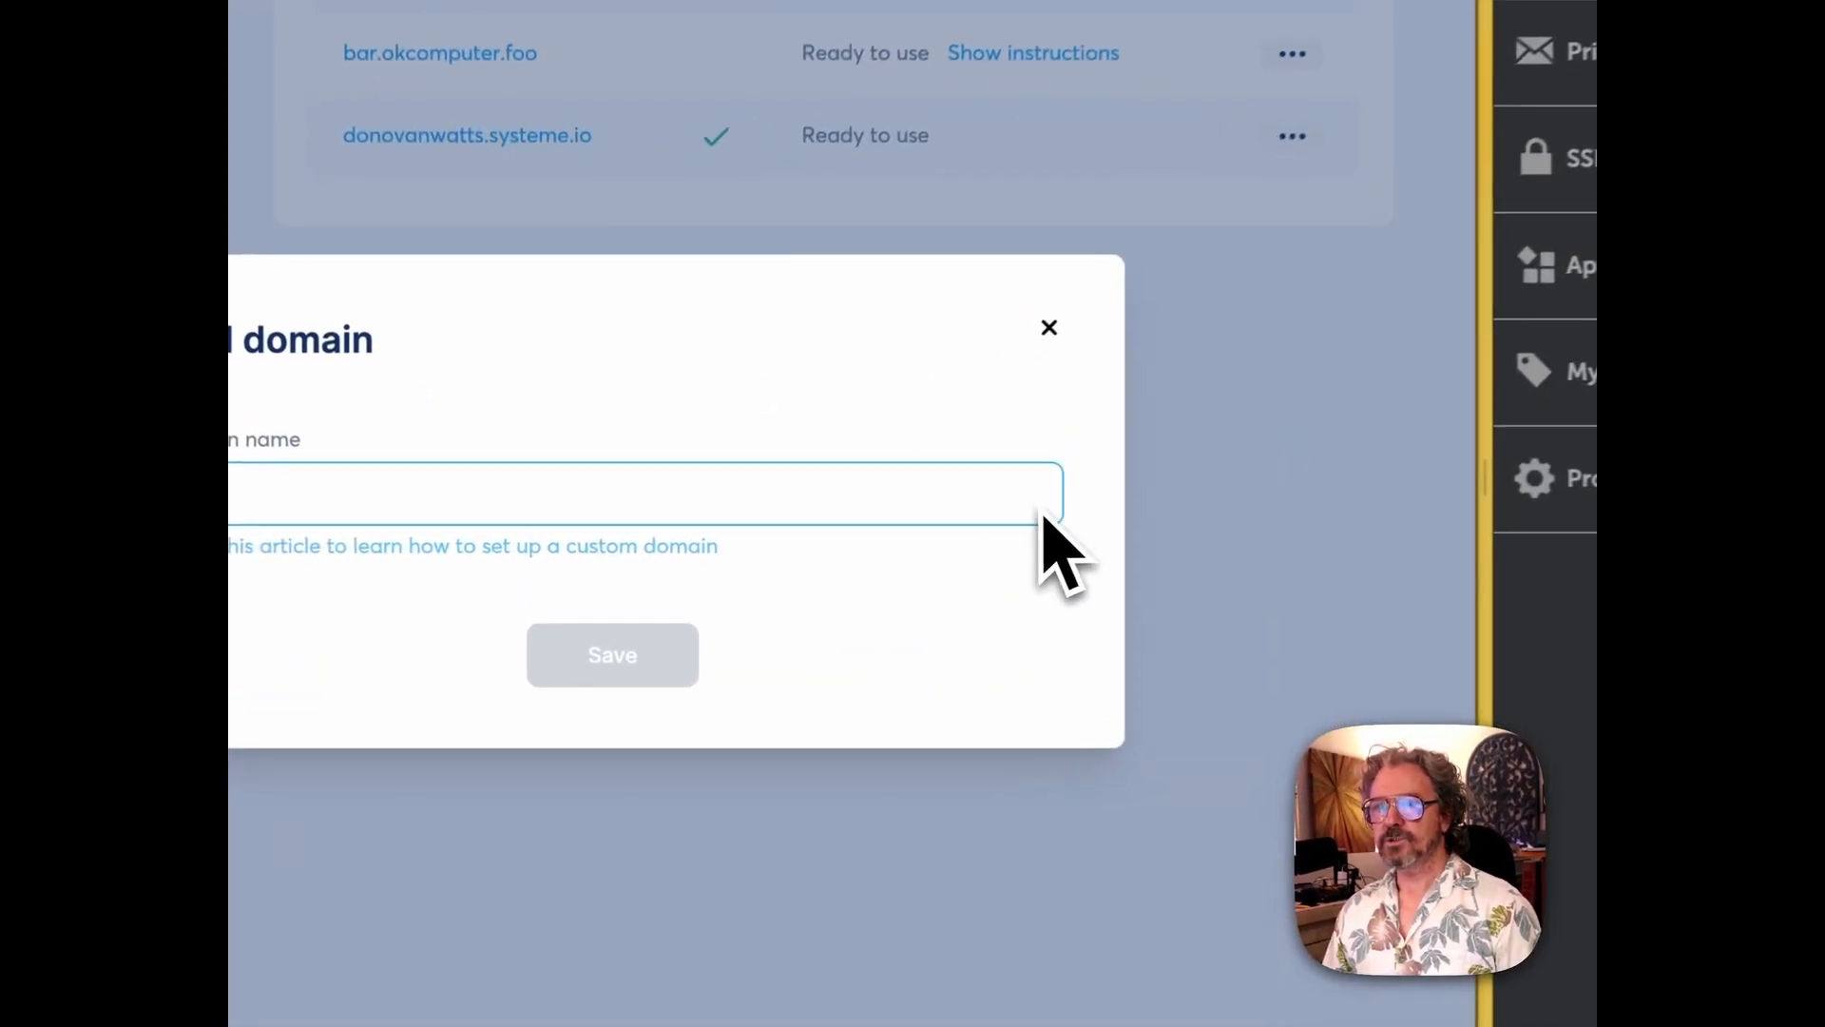
text(www)
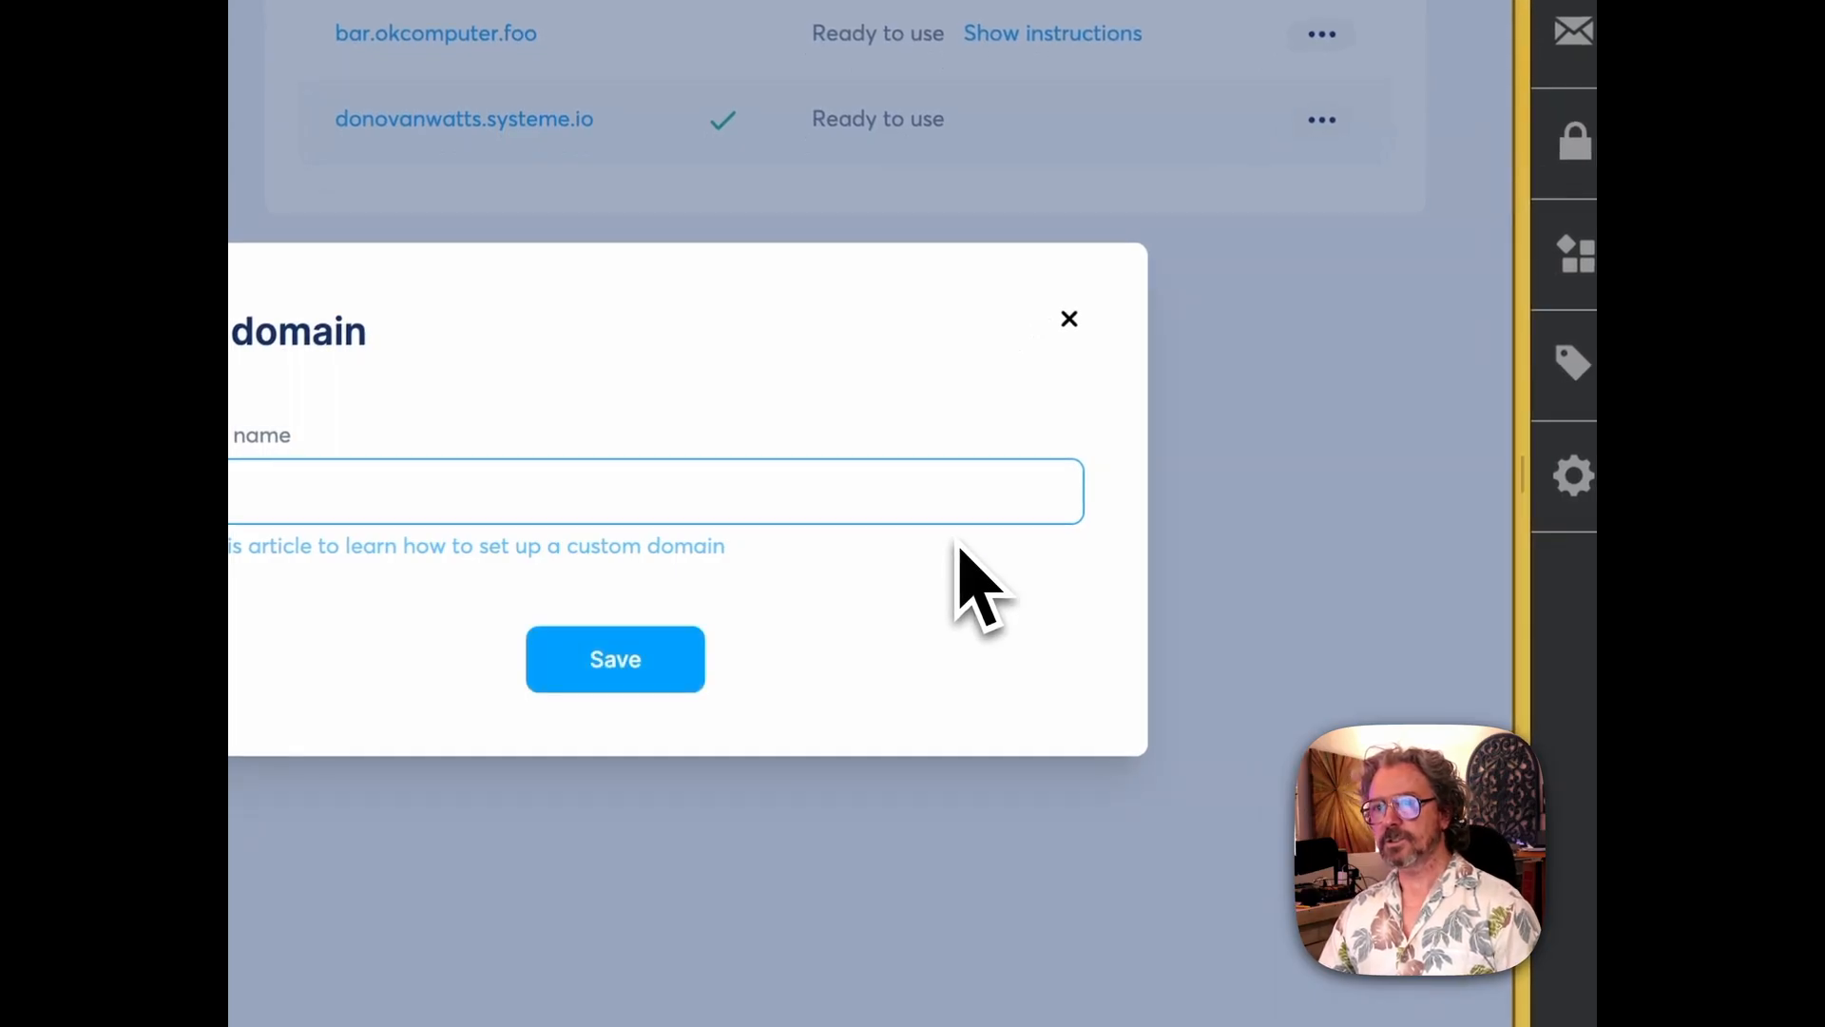
text(.mee)
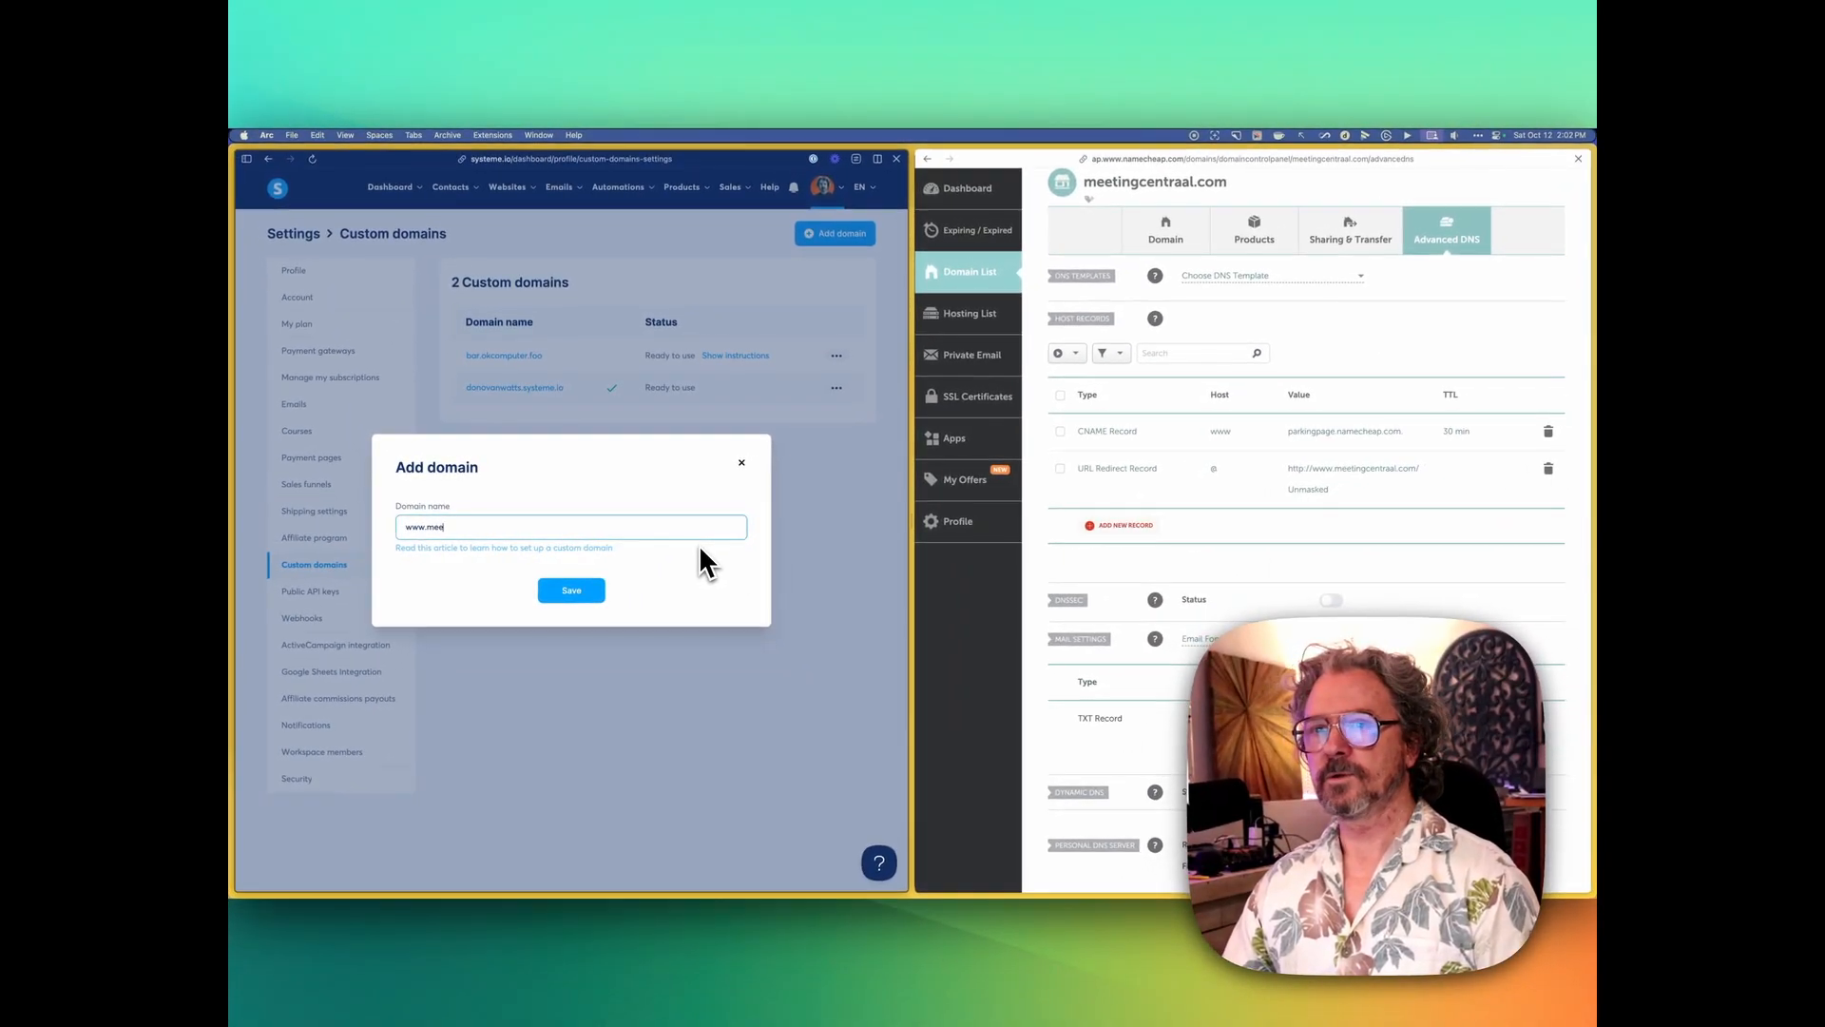
text(tingcentraal.com)
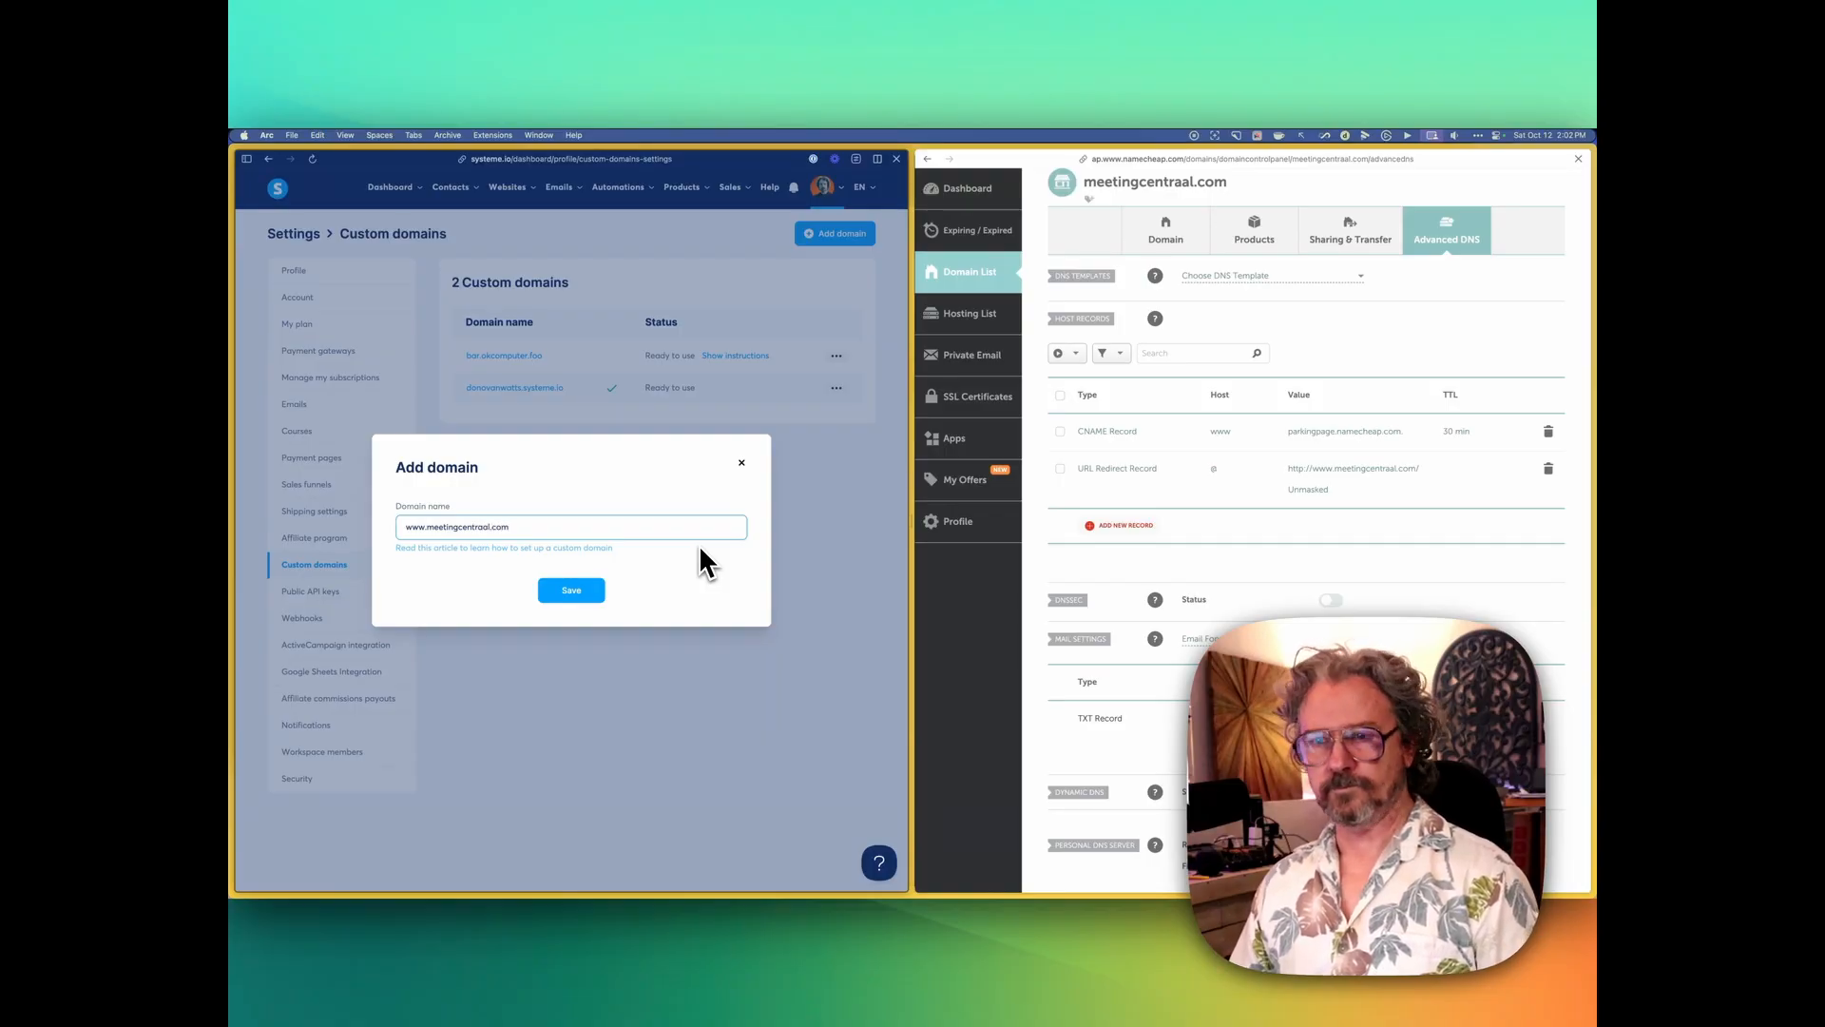
click(573, 593)
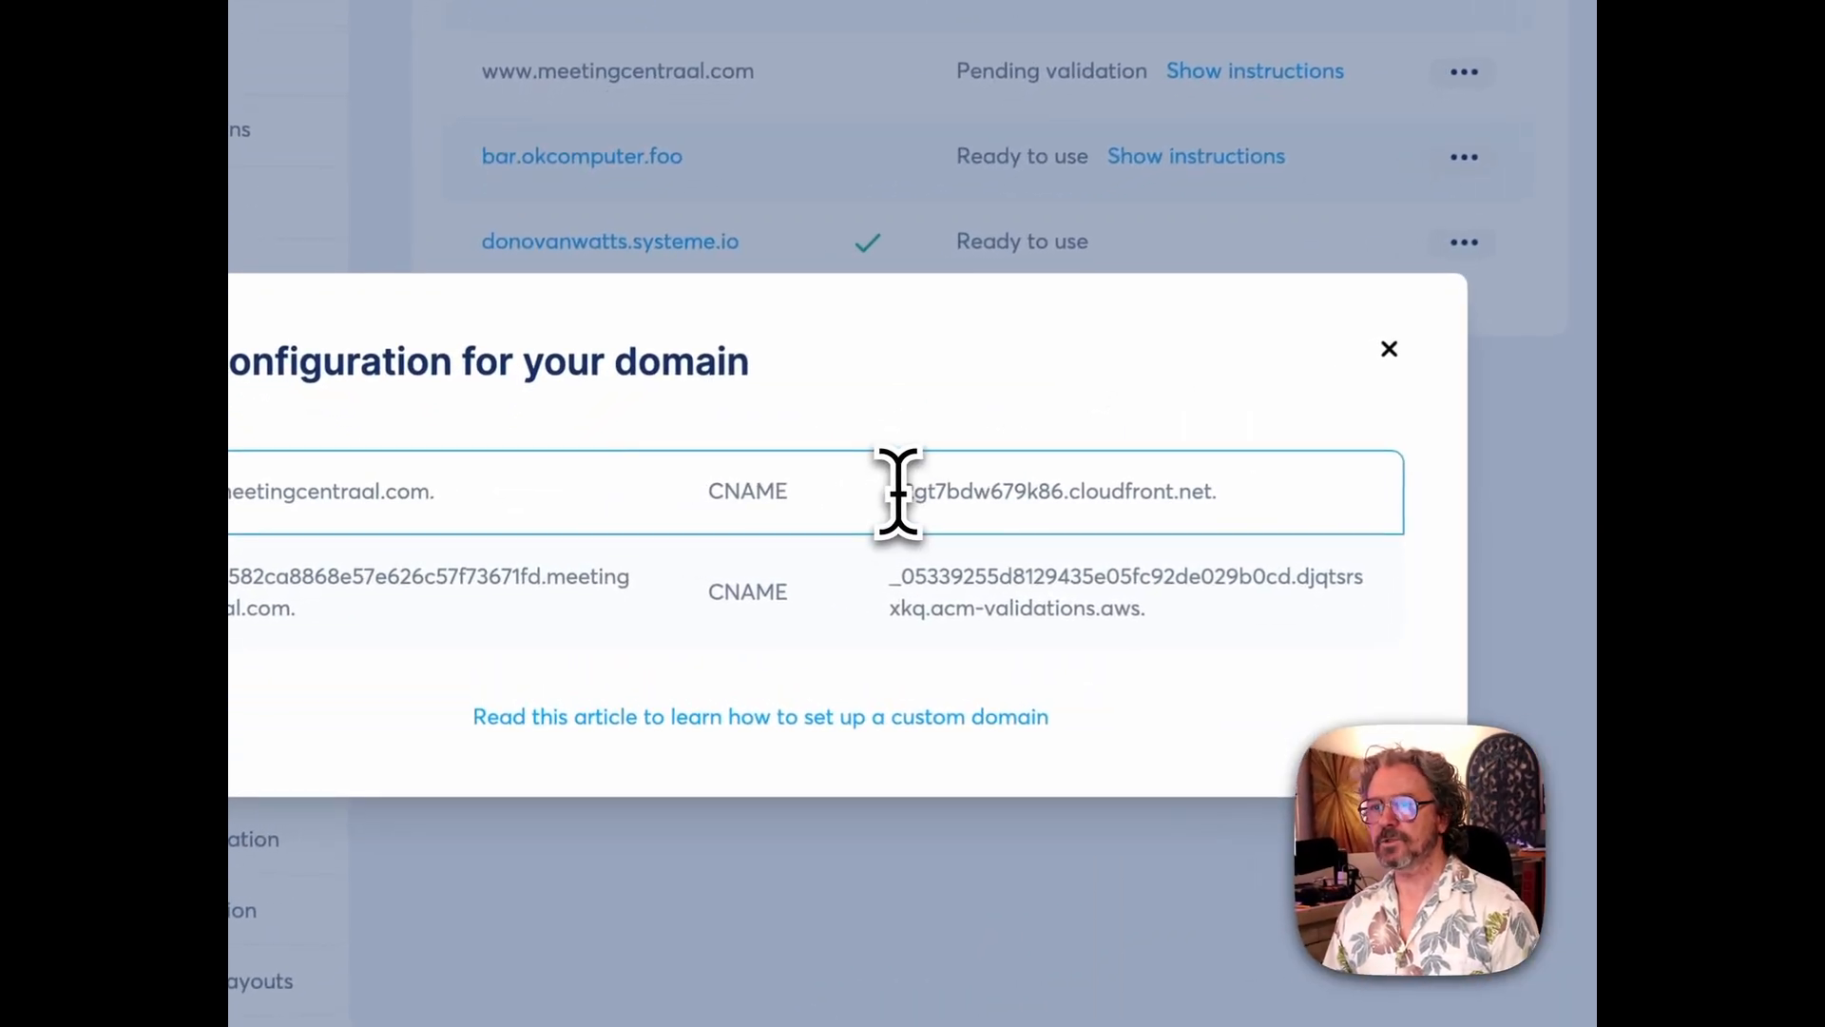
Step: Copy the CNAME target d2gt7bdw679k86.cloudfront.net. from the first row of the domain's DNS configuration
drag(894, 493, 1251, 522)
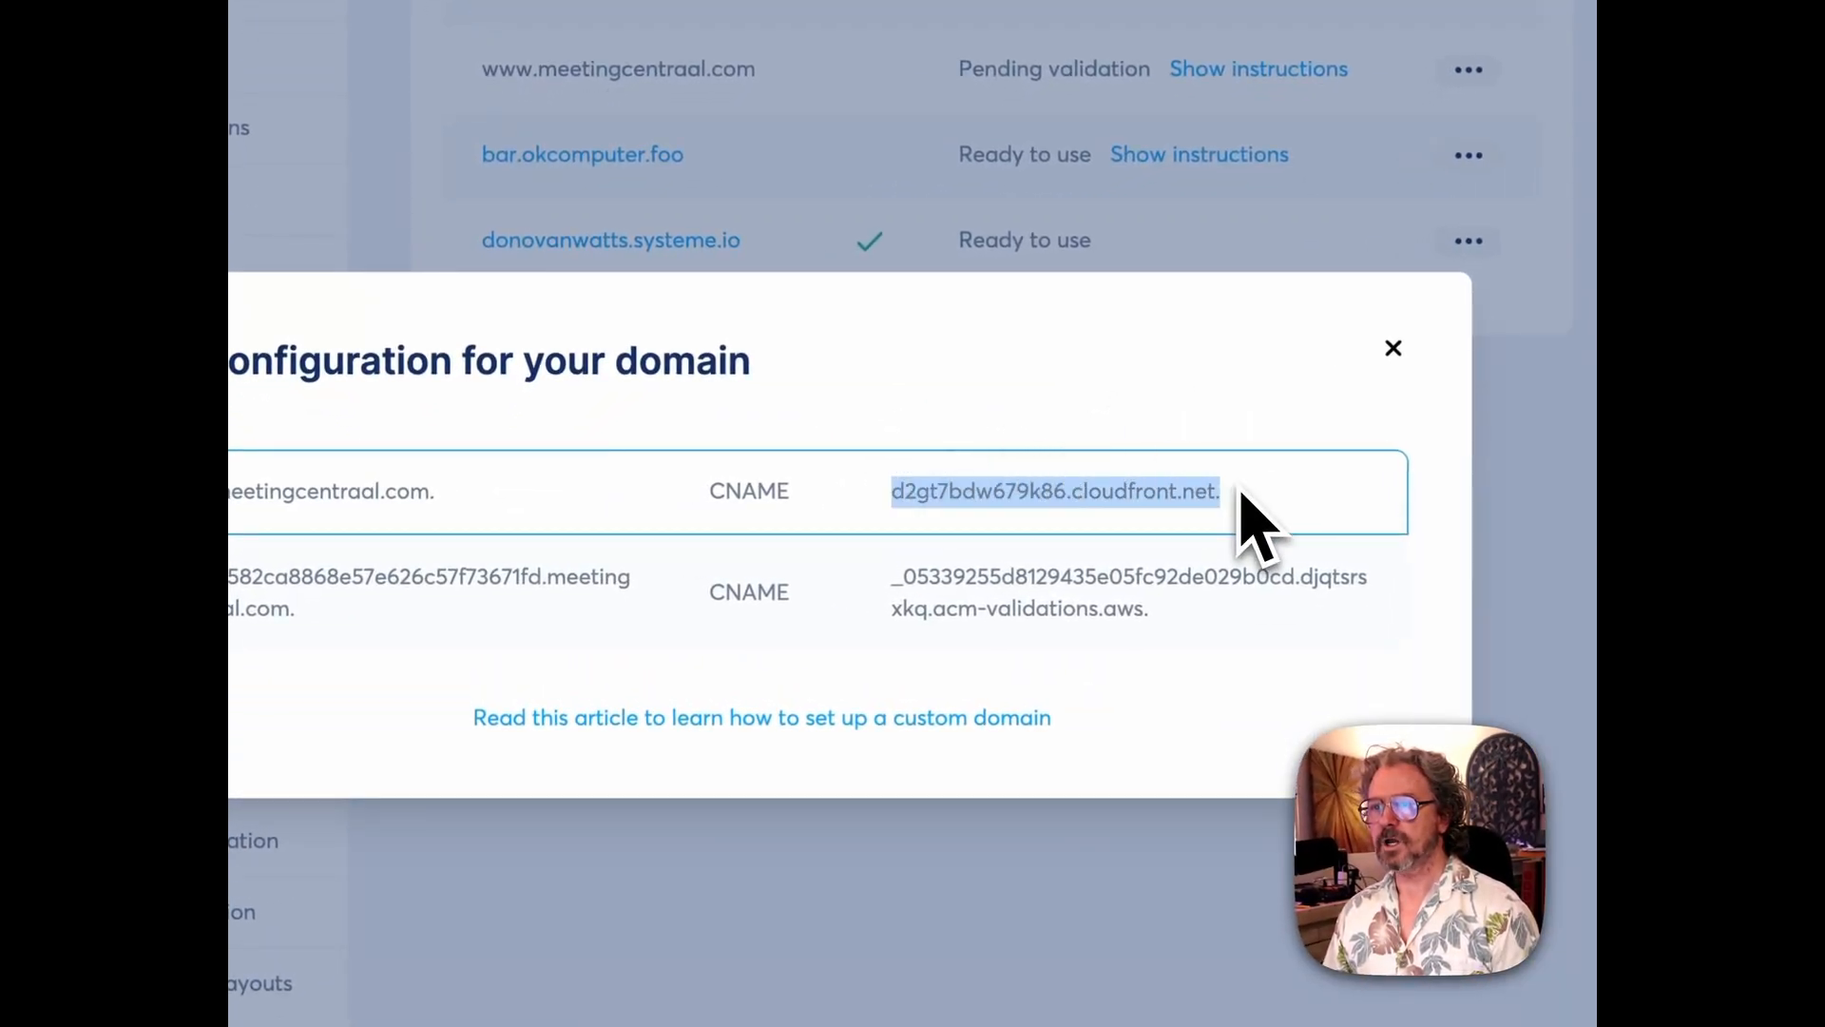
right_click(1209, 489)
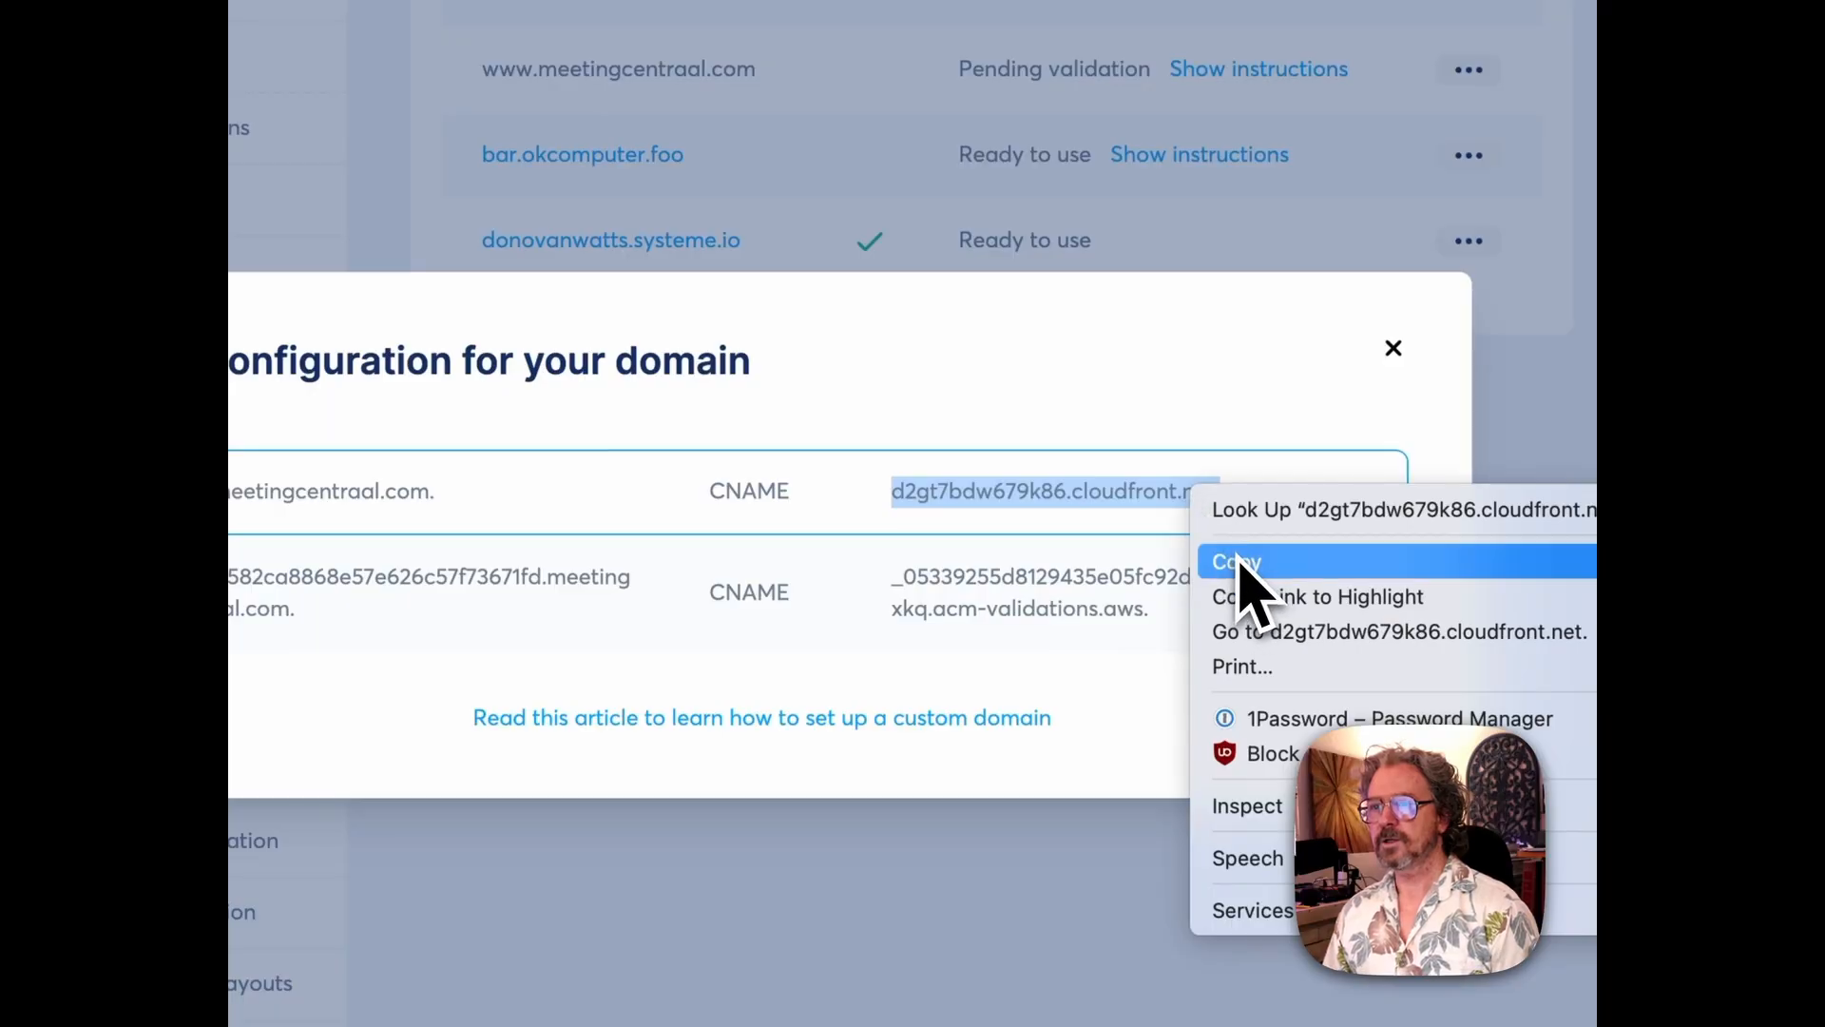
click(1241, 560)
click(1220, 526)
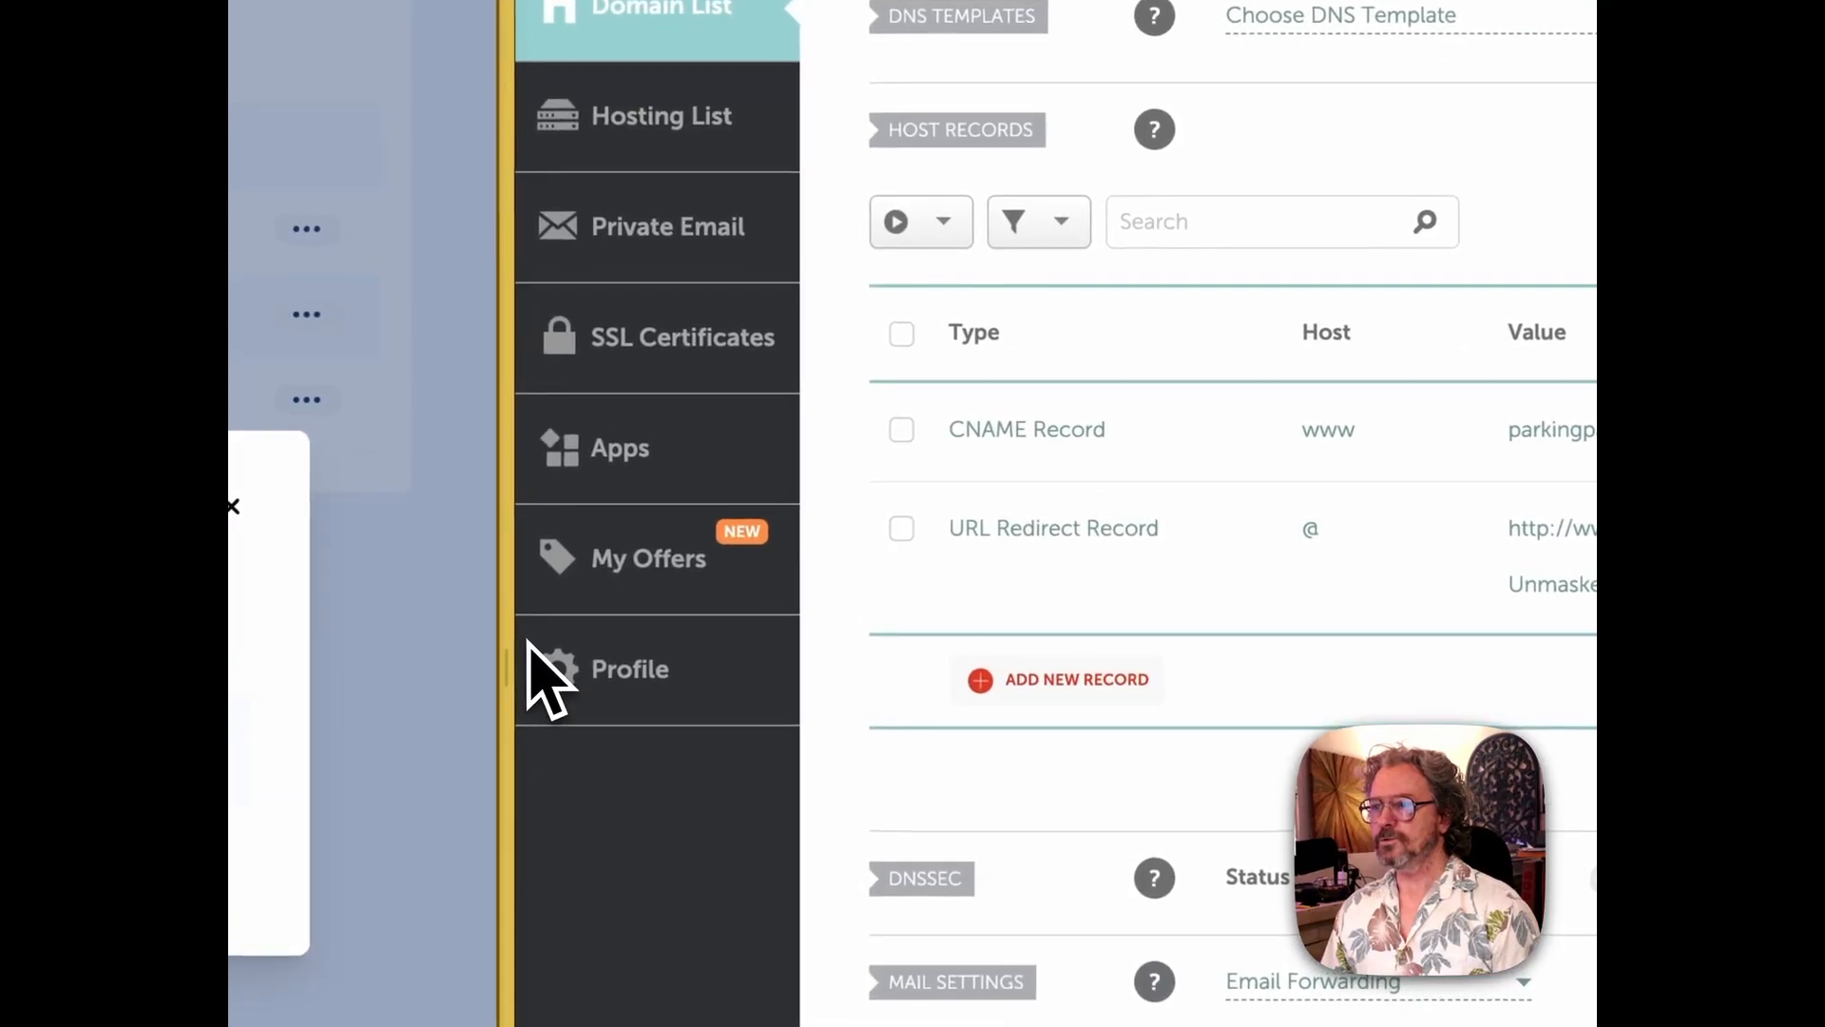
Step: In Namecheap, add a new CNAME host record with www as host, matching the subdomain in the systeme.io instructions
click(1105, 686)
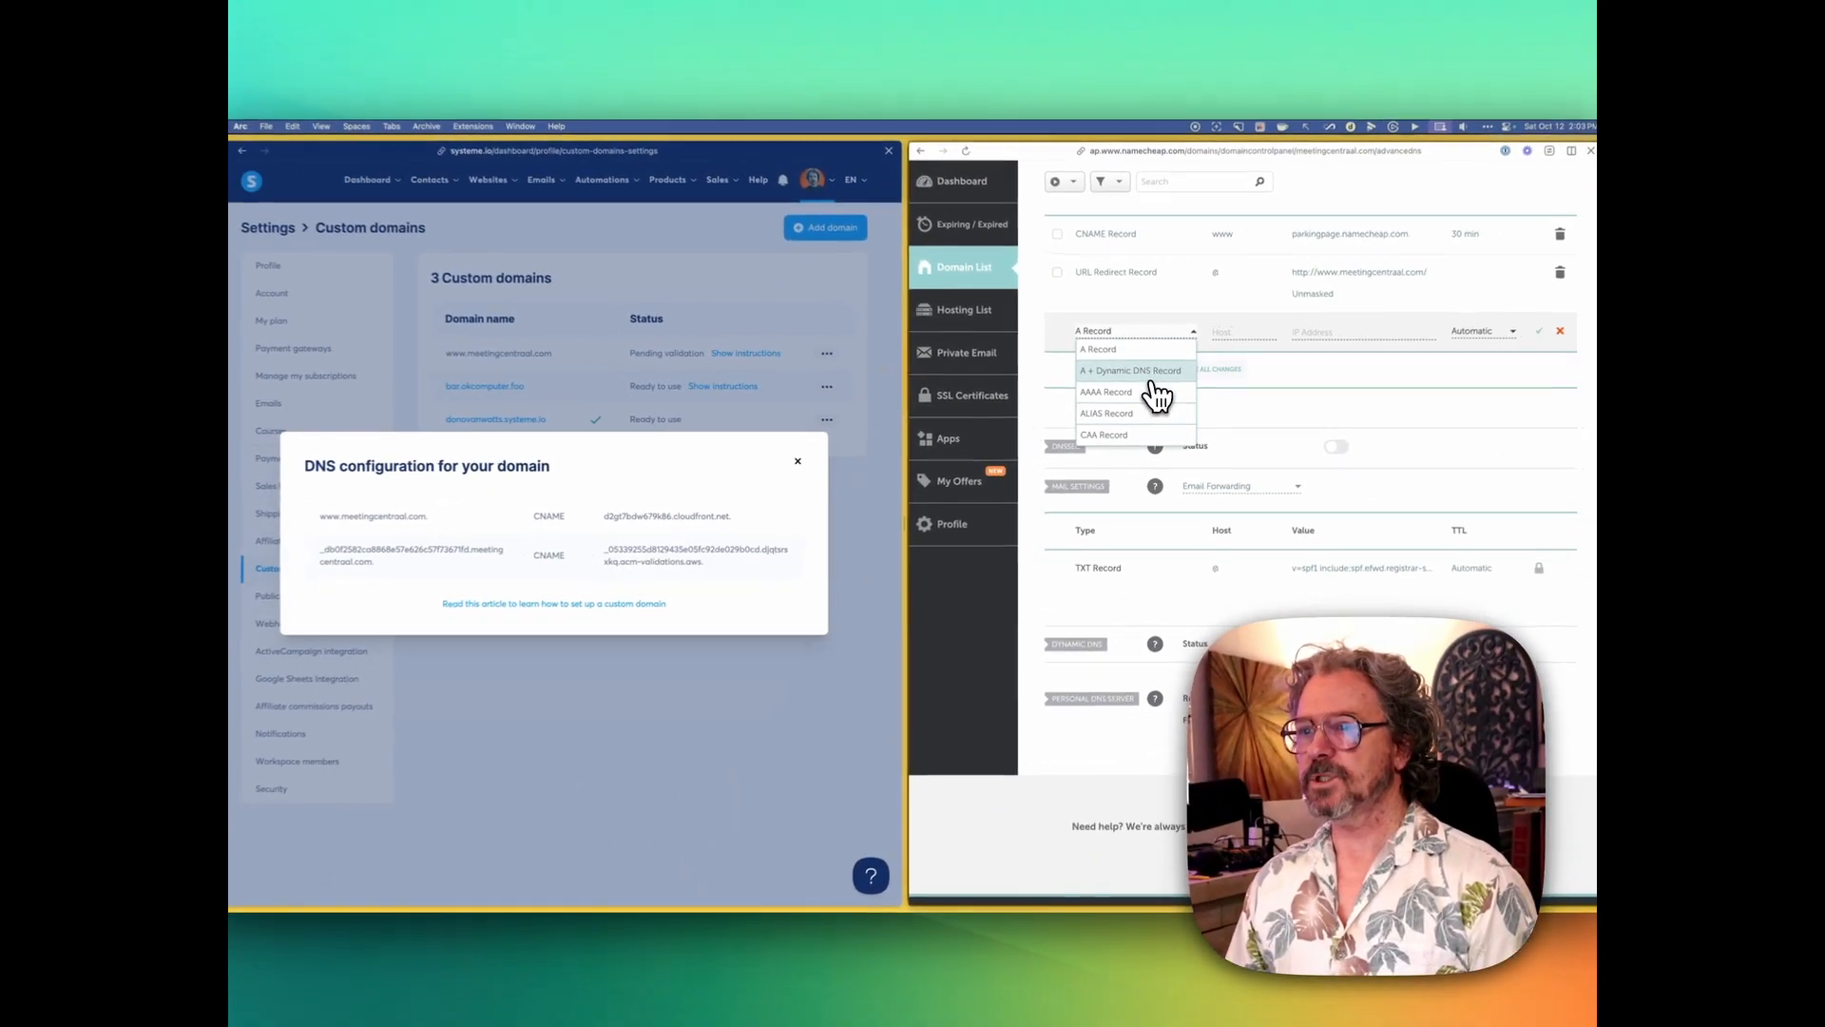
scroll(1157, 406, down, 3)
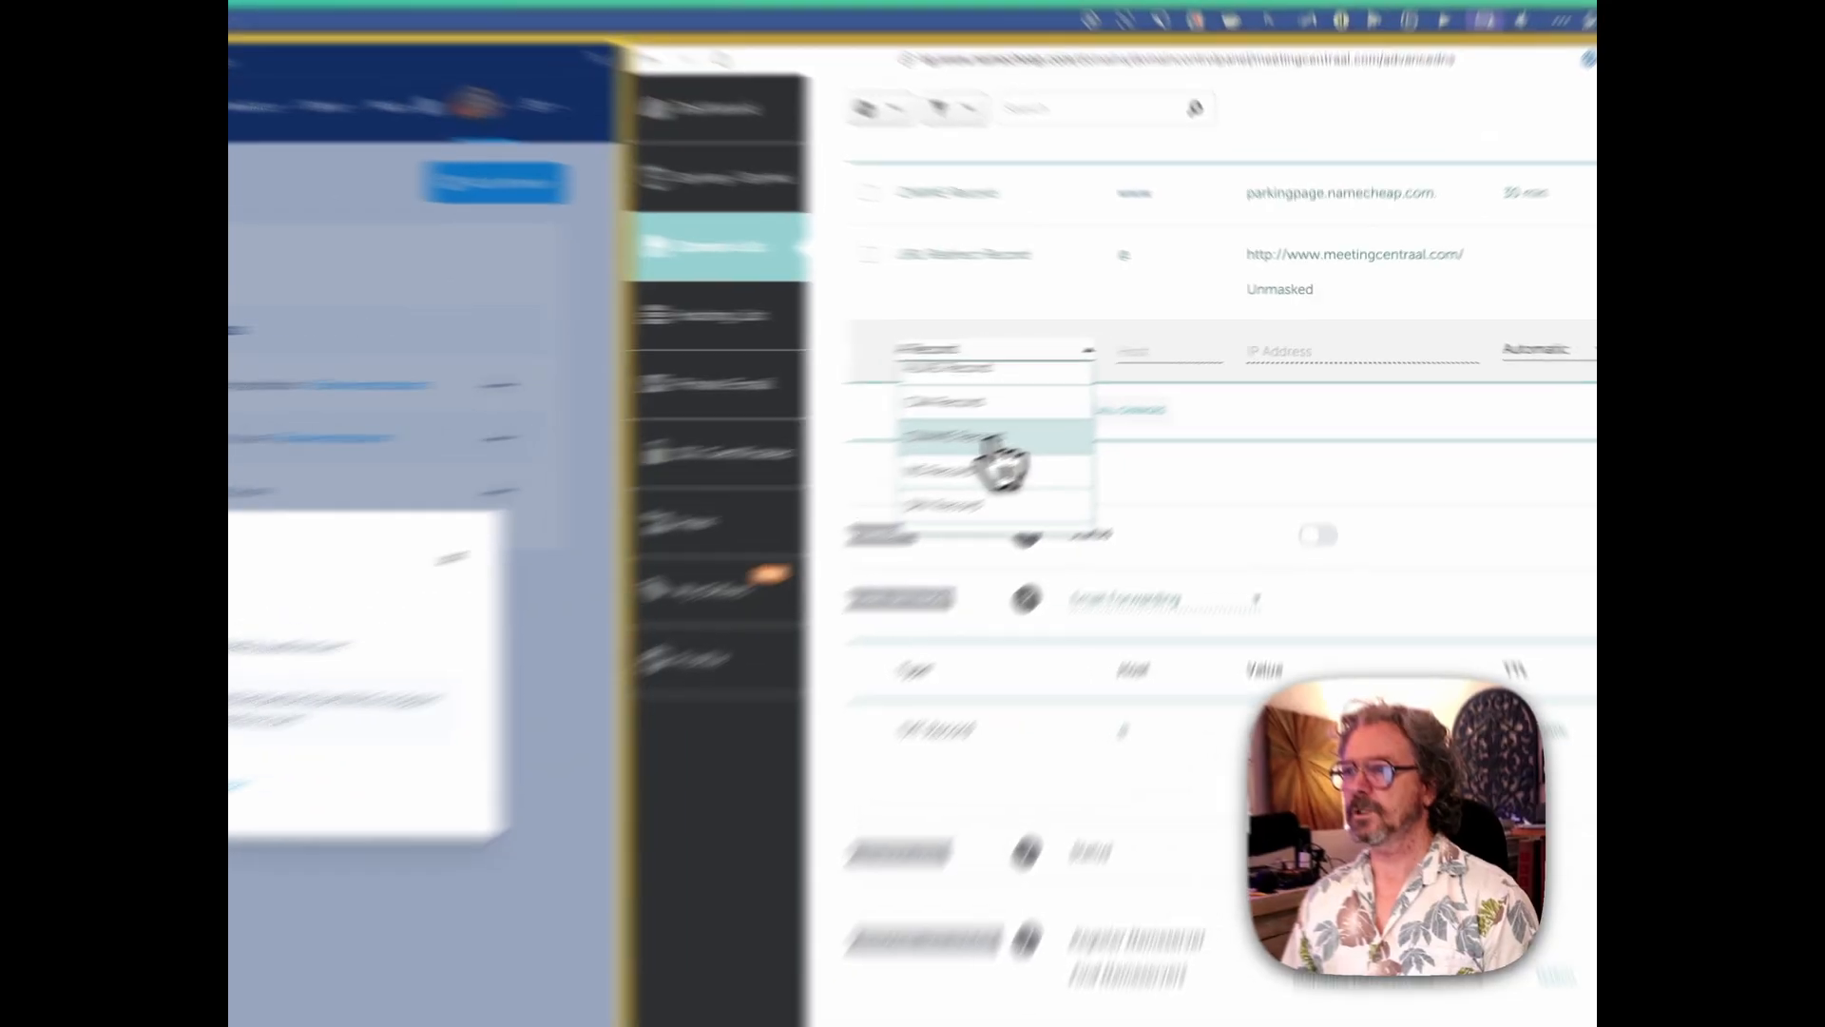
click(1134, 390)
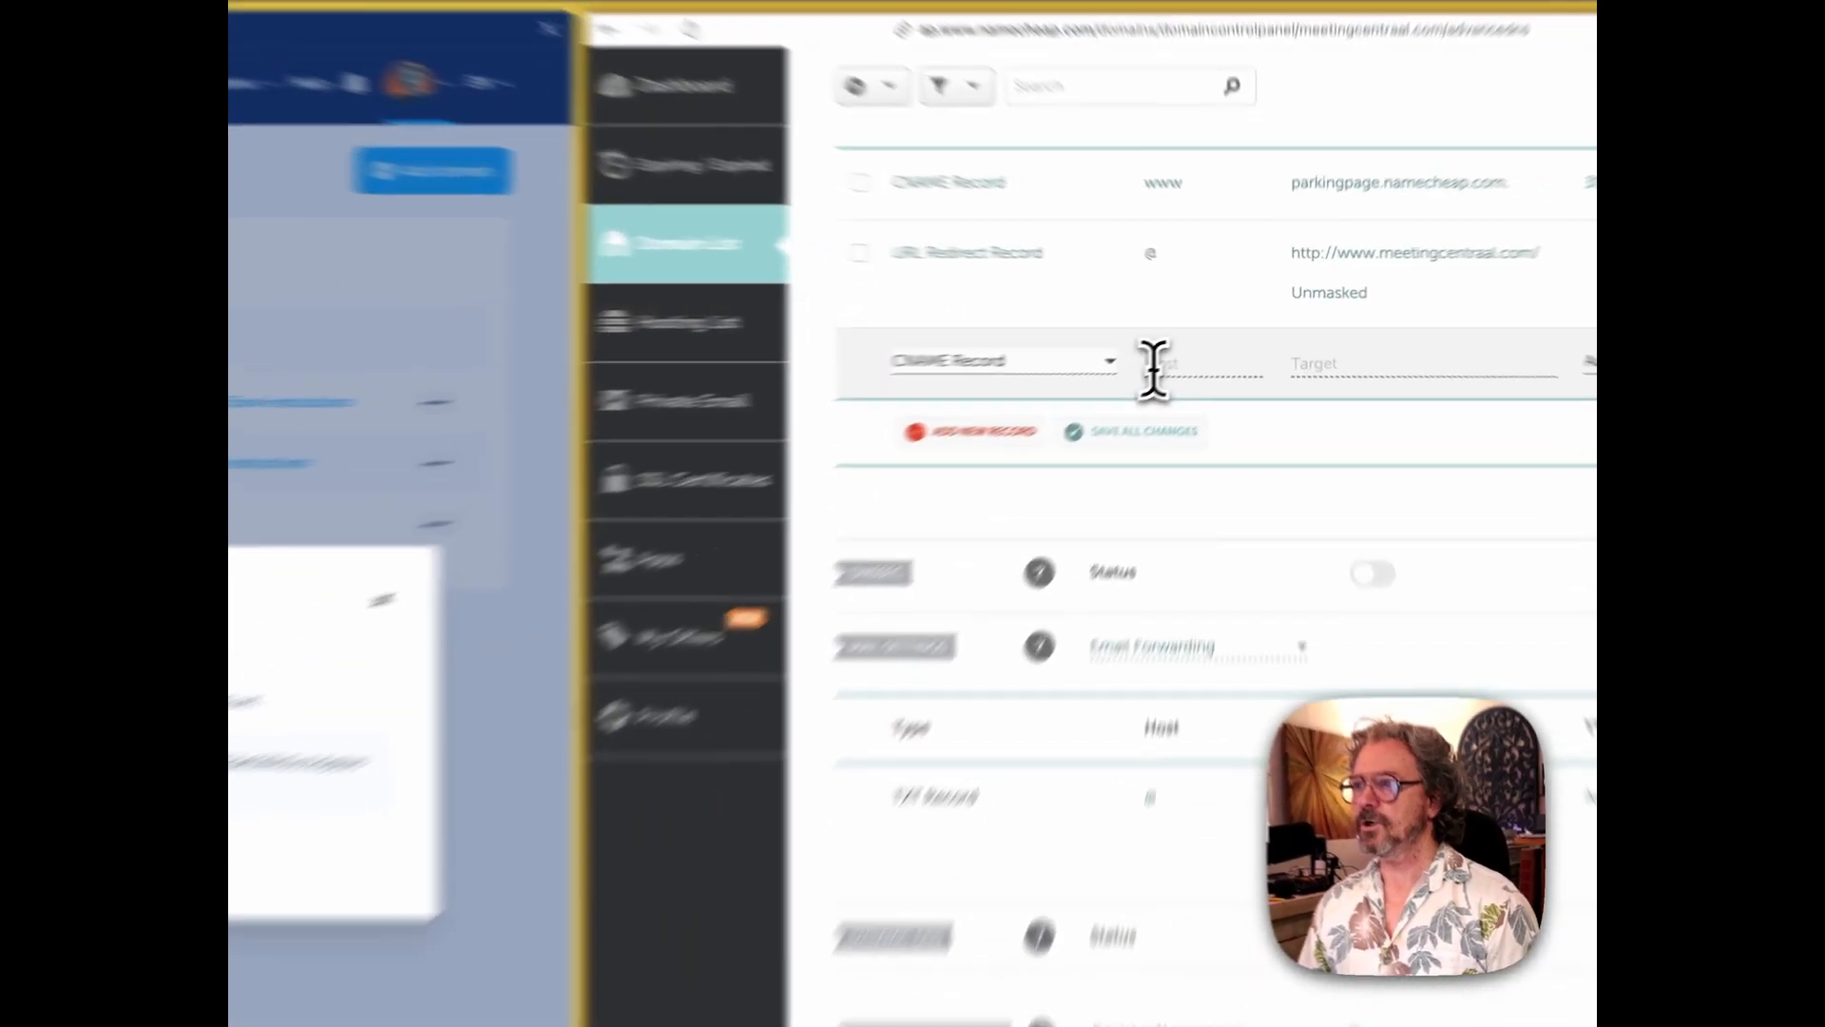
click(1212, 337)
text(www)
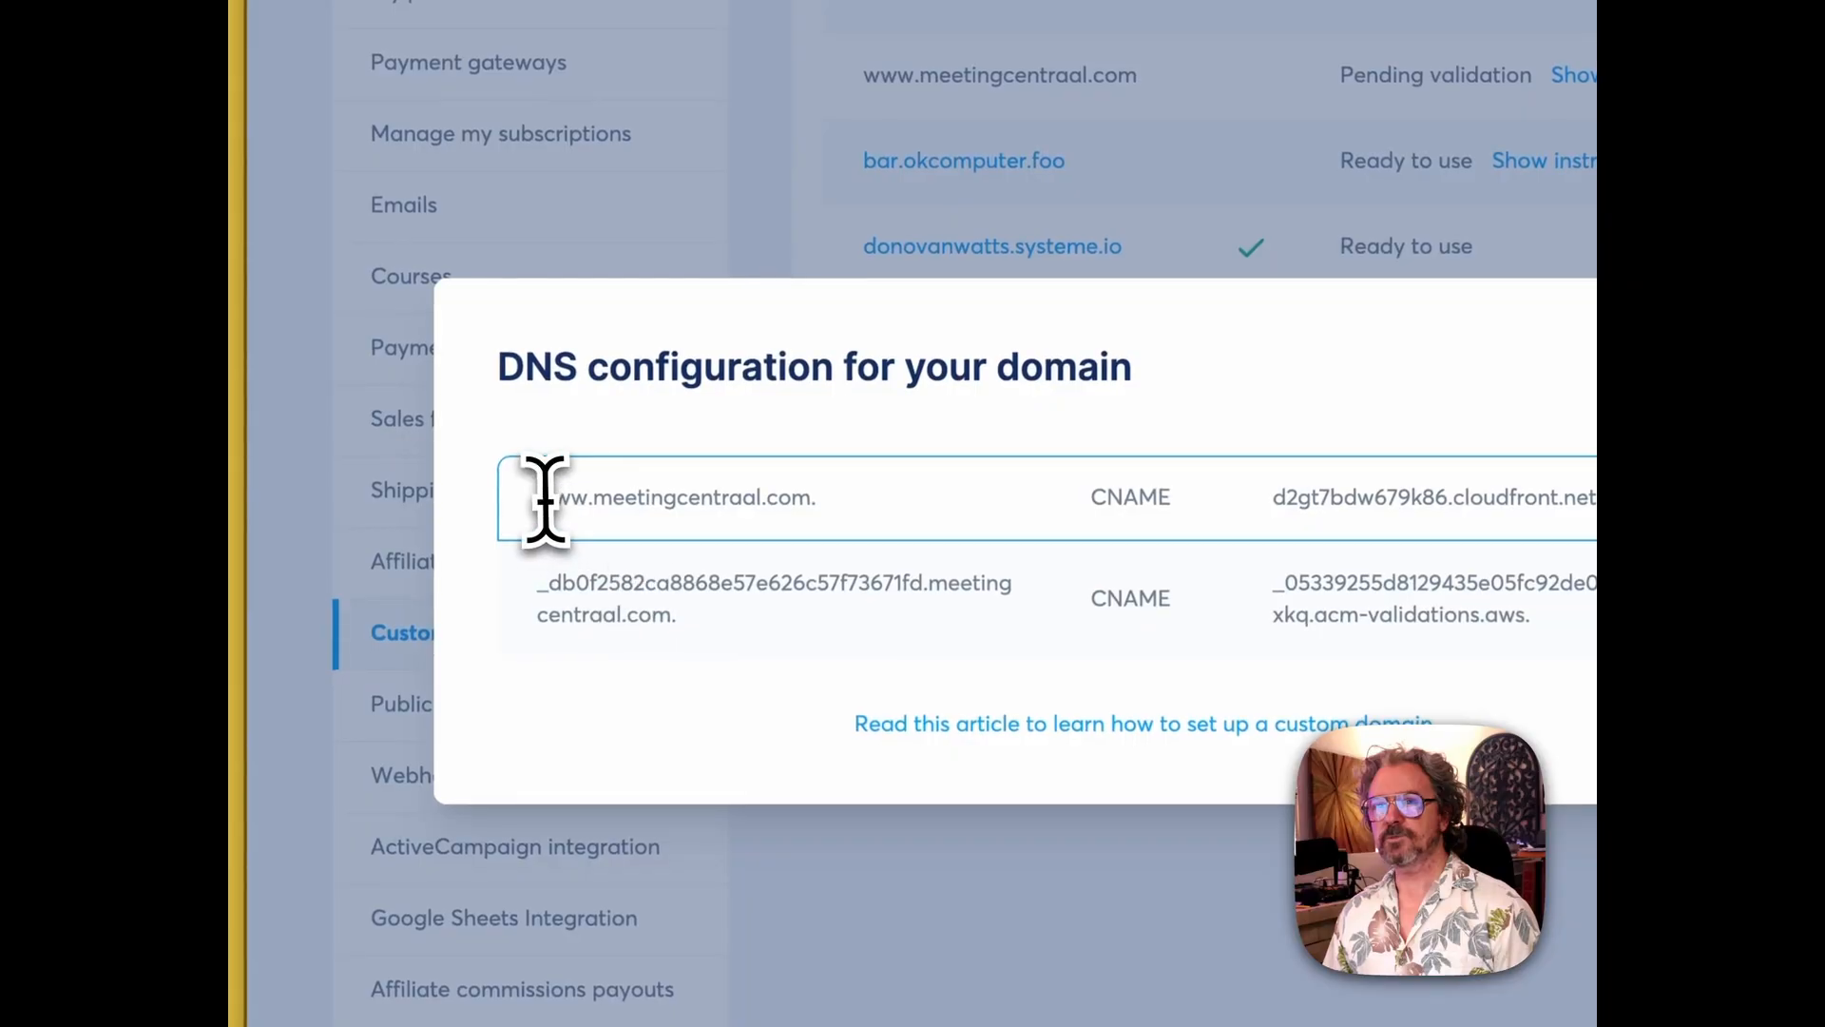
drag(542, 499, 597, 509)
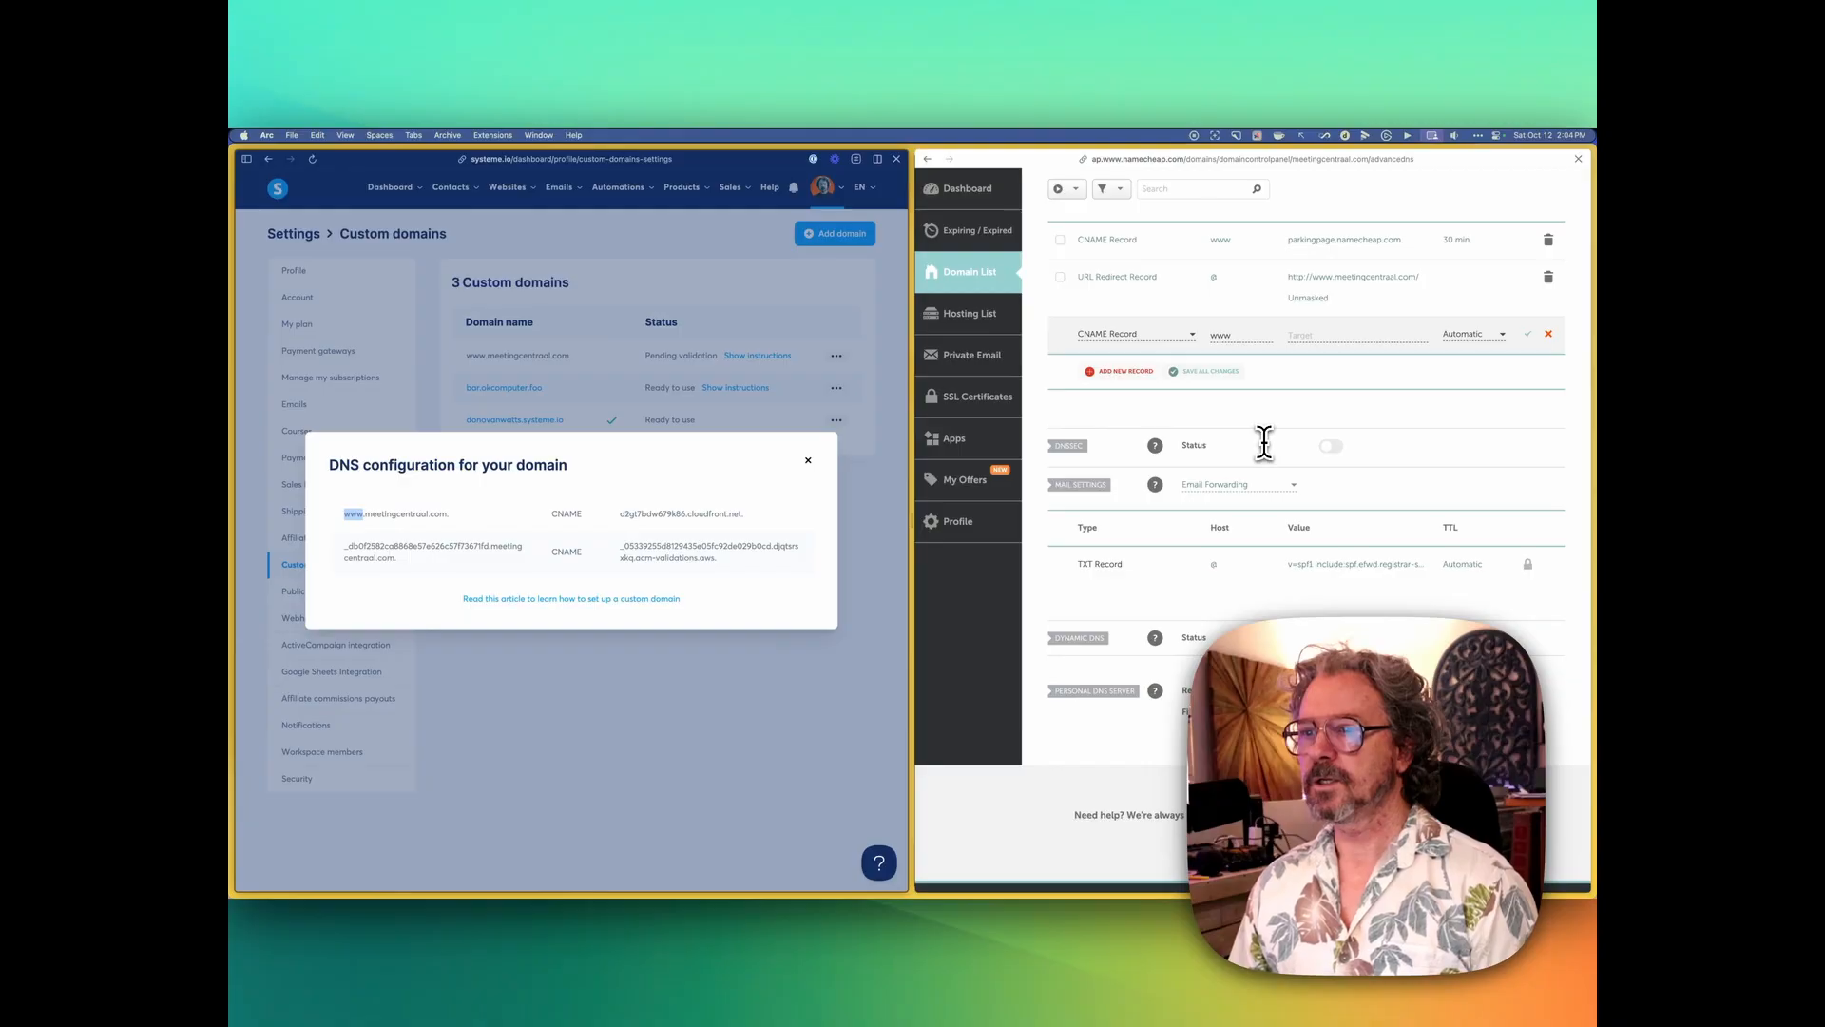
Step: Set the www record's target to d2gt7bdw679k86.cloudfront.net. and save the record with automatic TTL
click(1309, 341)
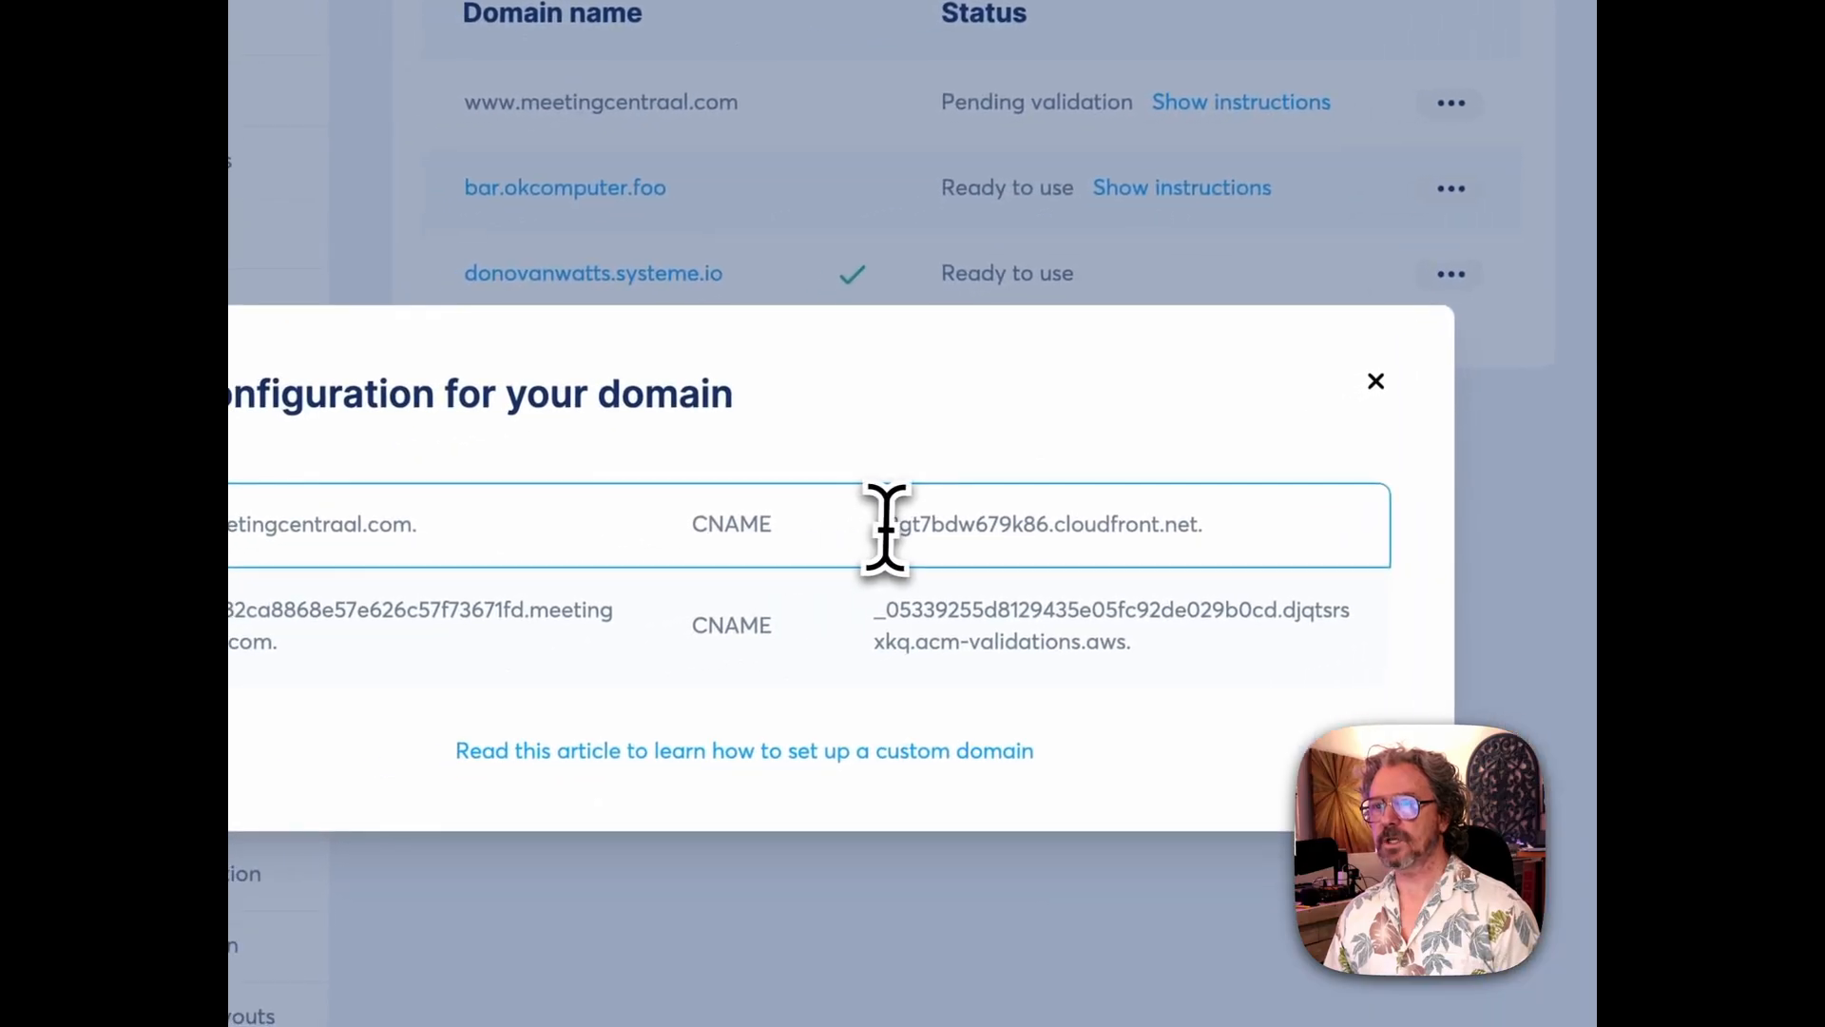
drag(869, 525, 1182, 551)
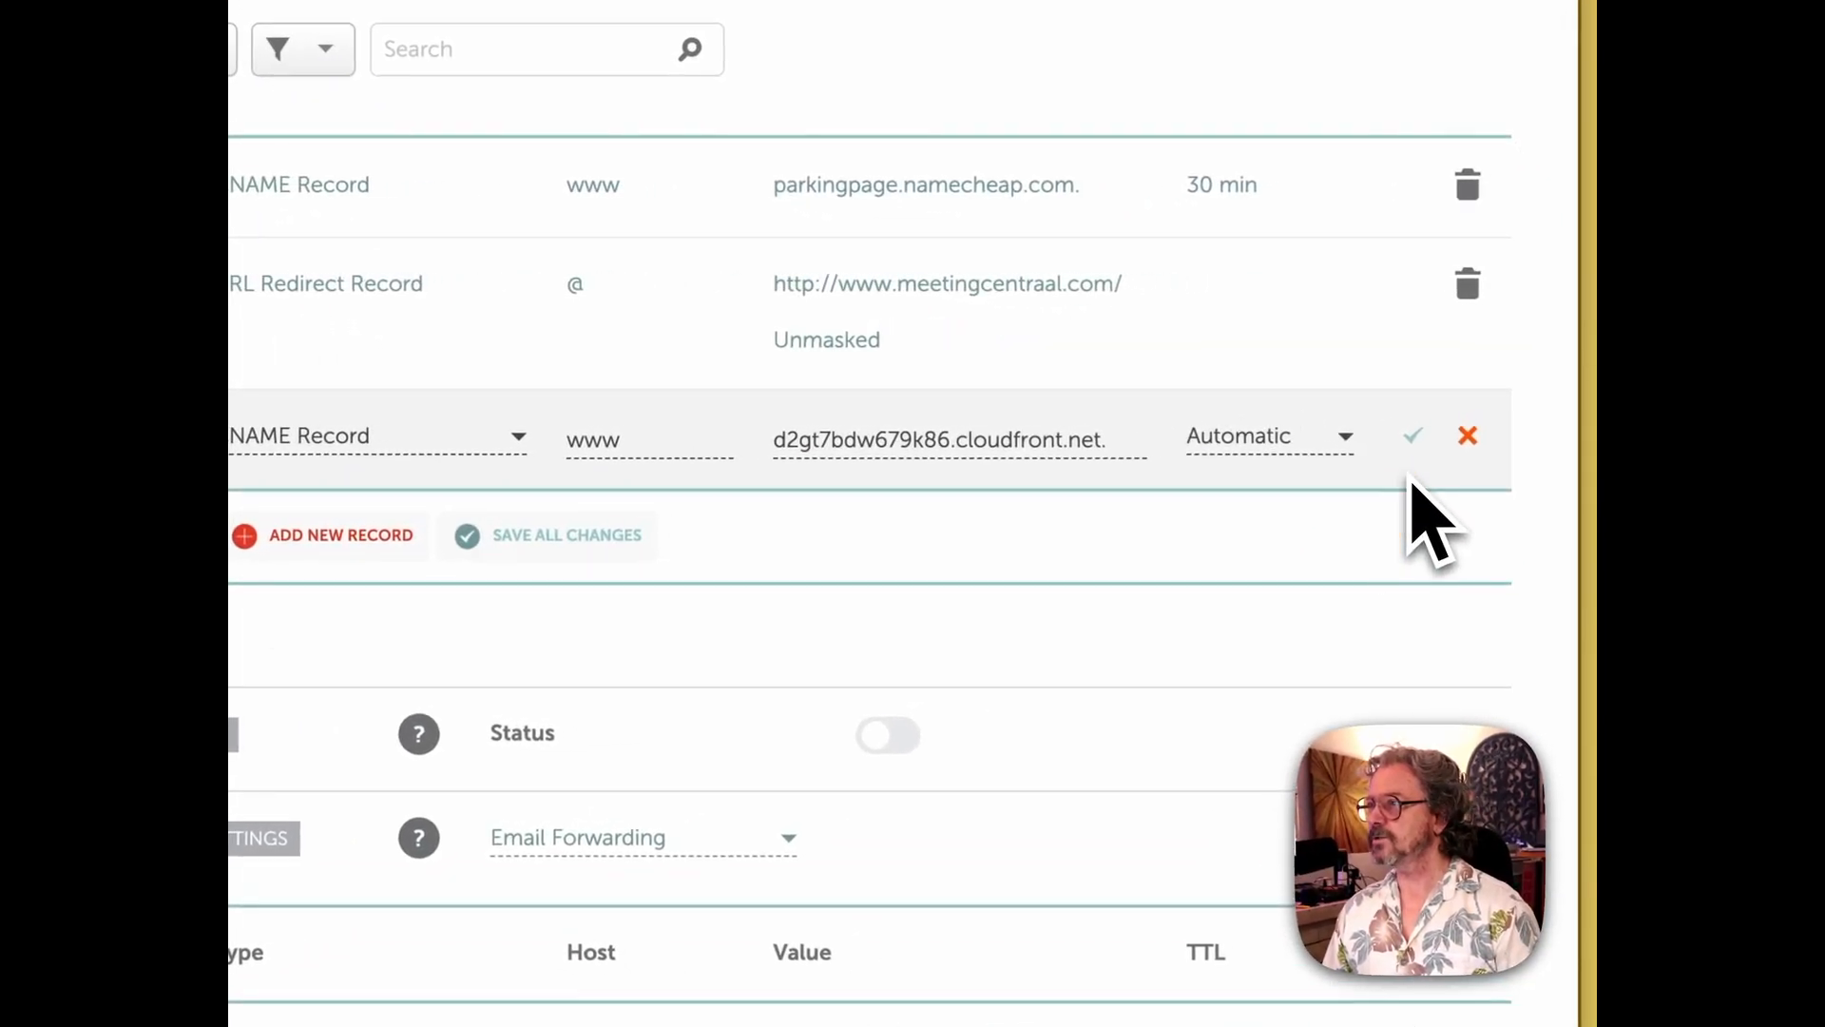
click(1413, 437)
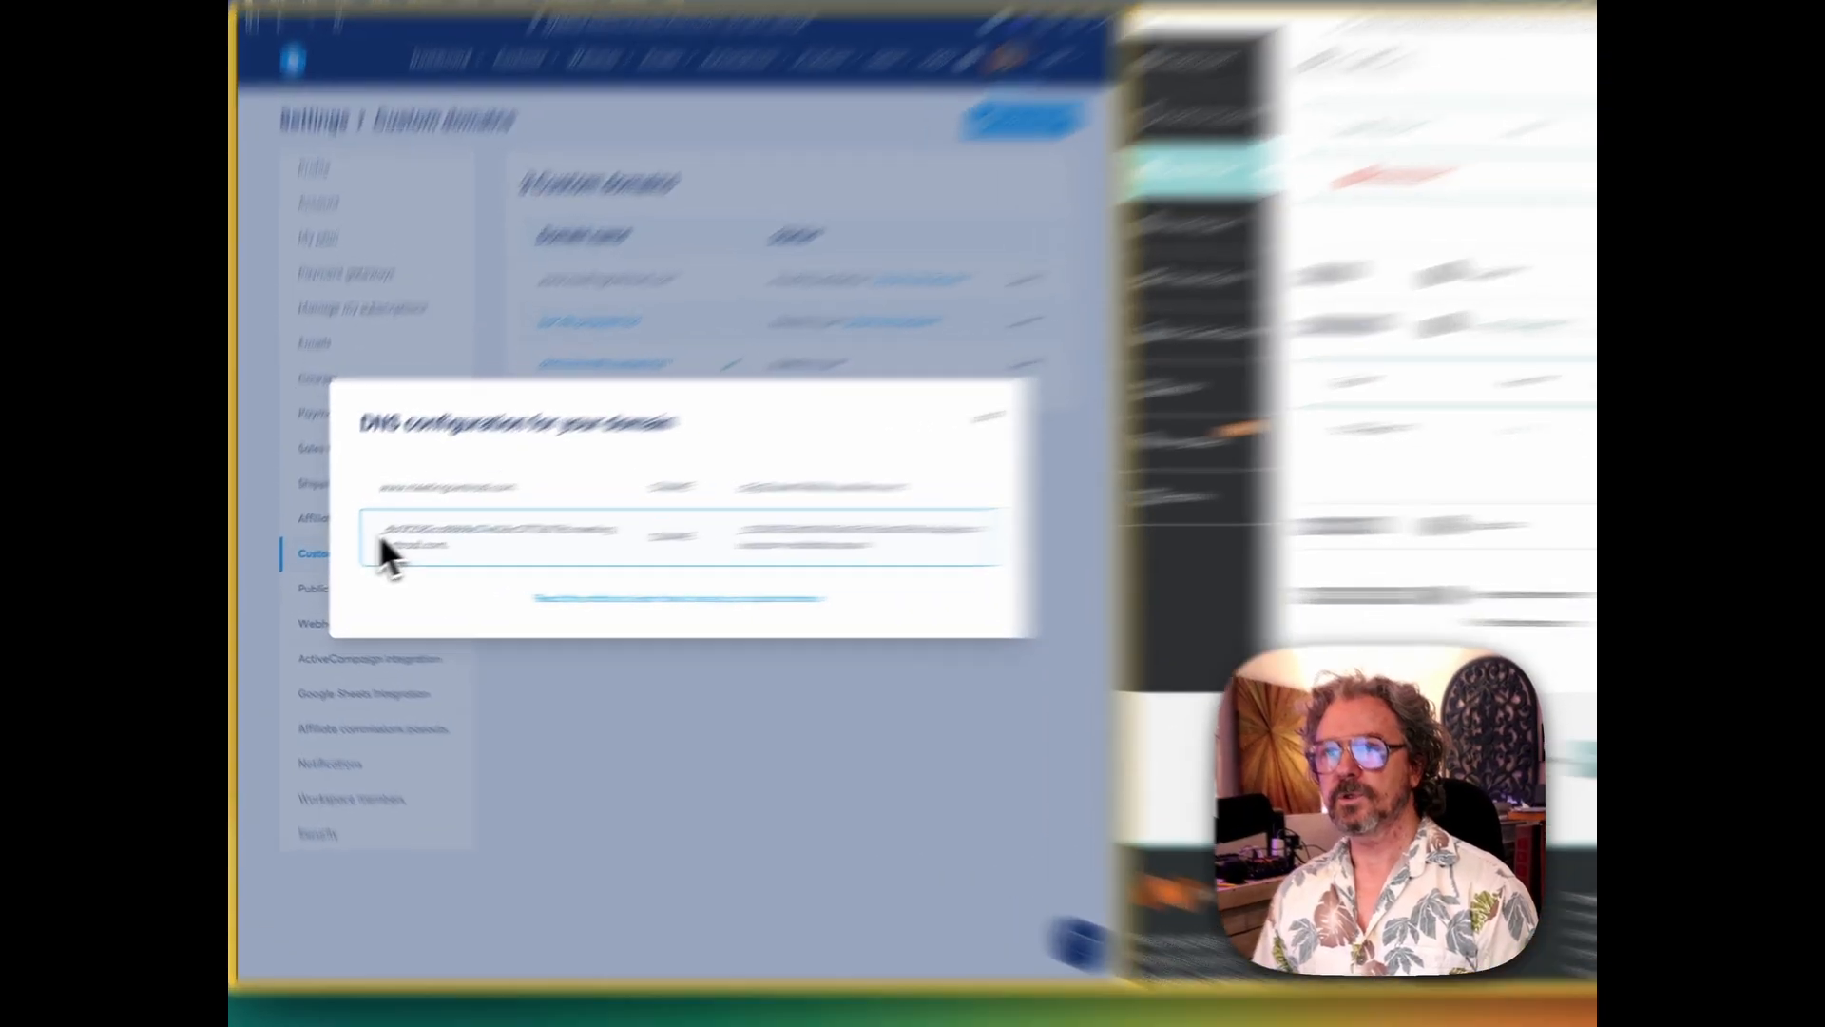
Step: In systeme.io, copy the second record's validation host name, leaving out the .meetingcentraal.com. ending
drag(344, 552, 442, 563)
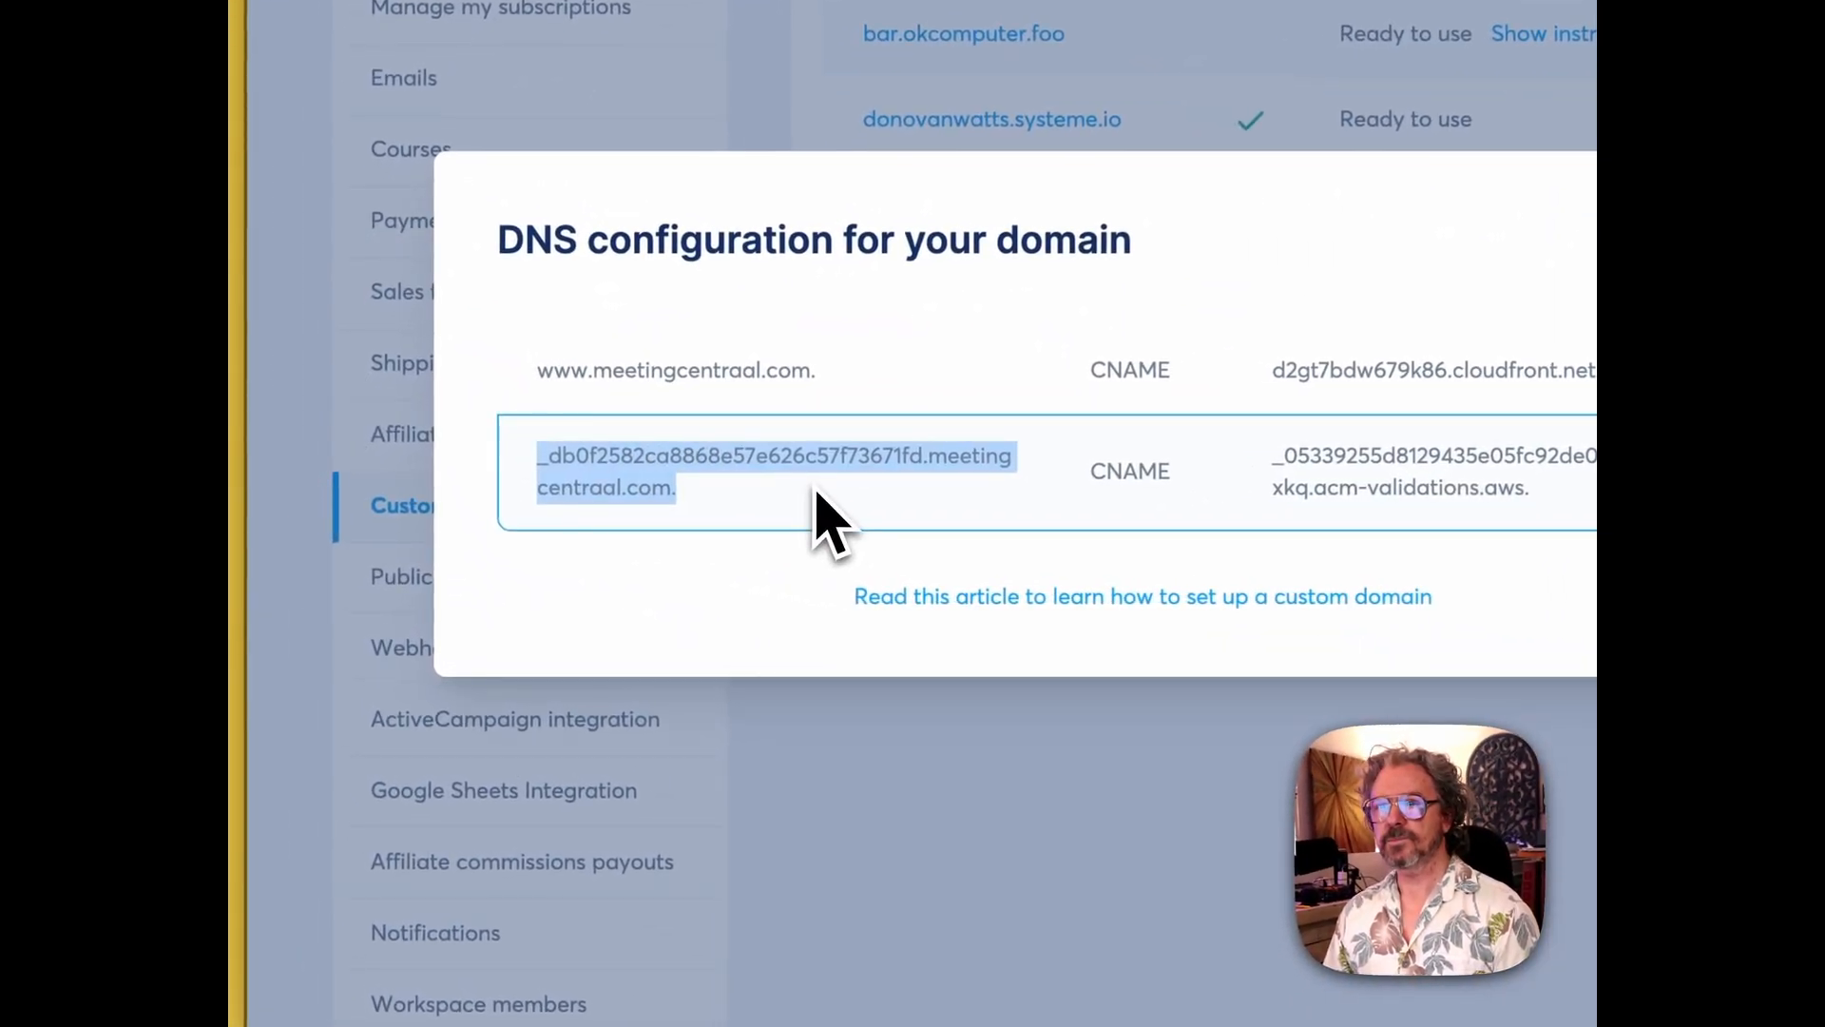
drag(932, 483, 929, 478)
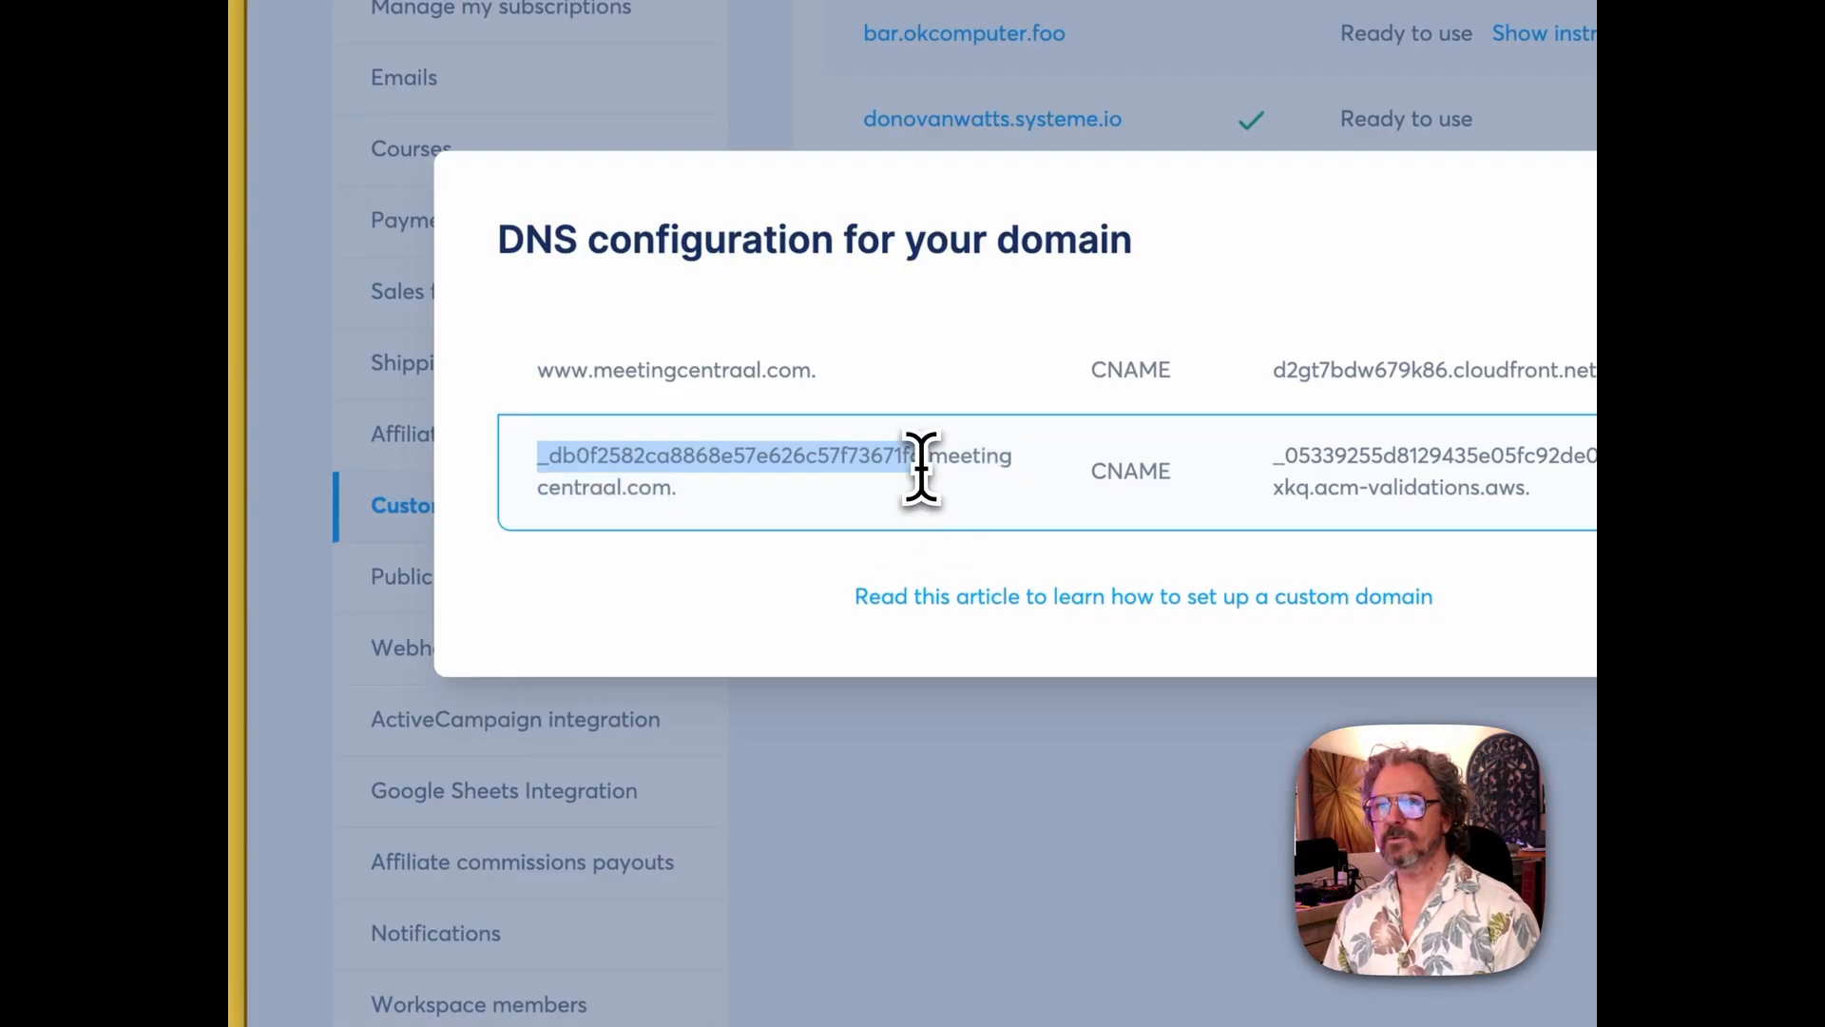
drag(921, 466, 924, 470)
right_click(788, 459)
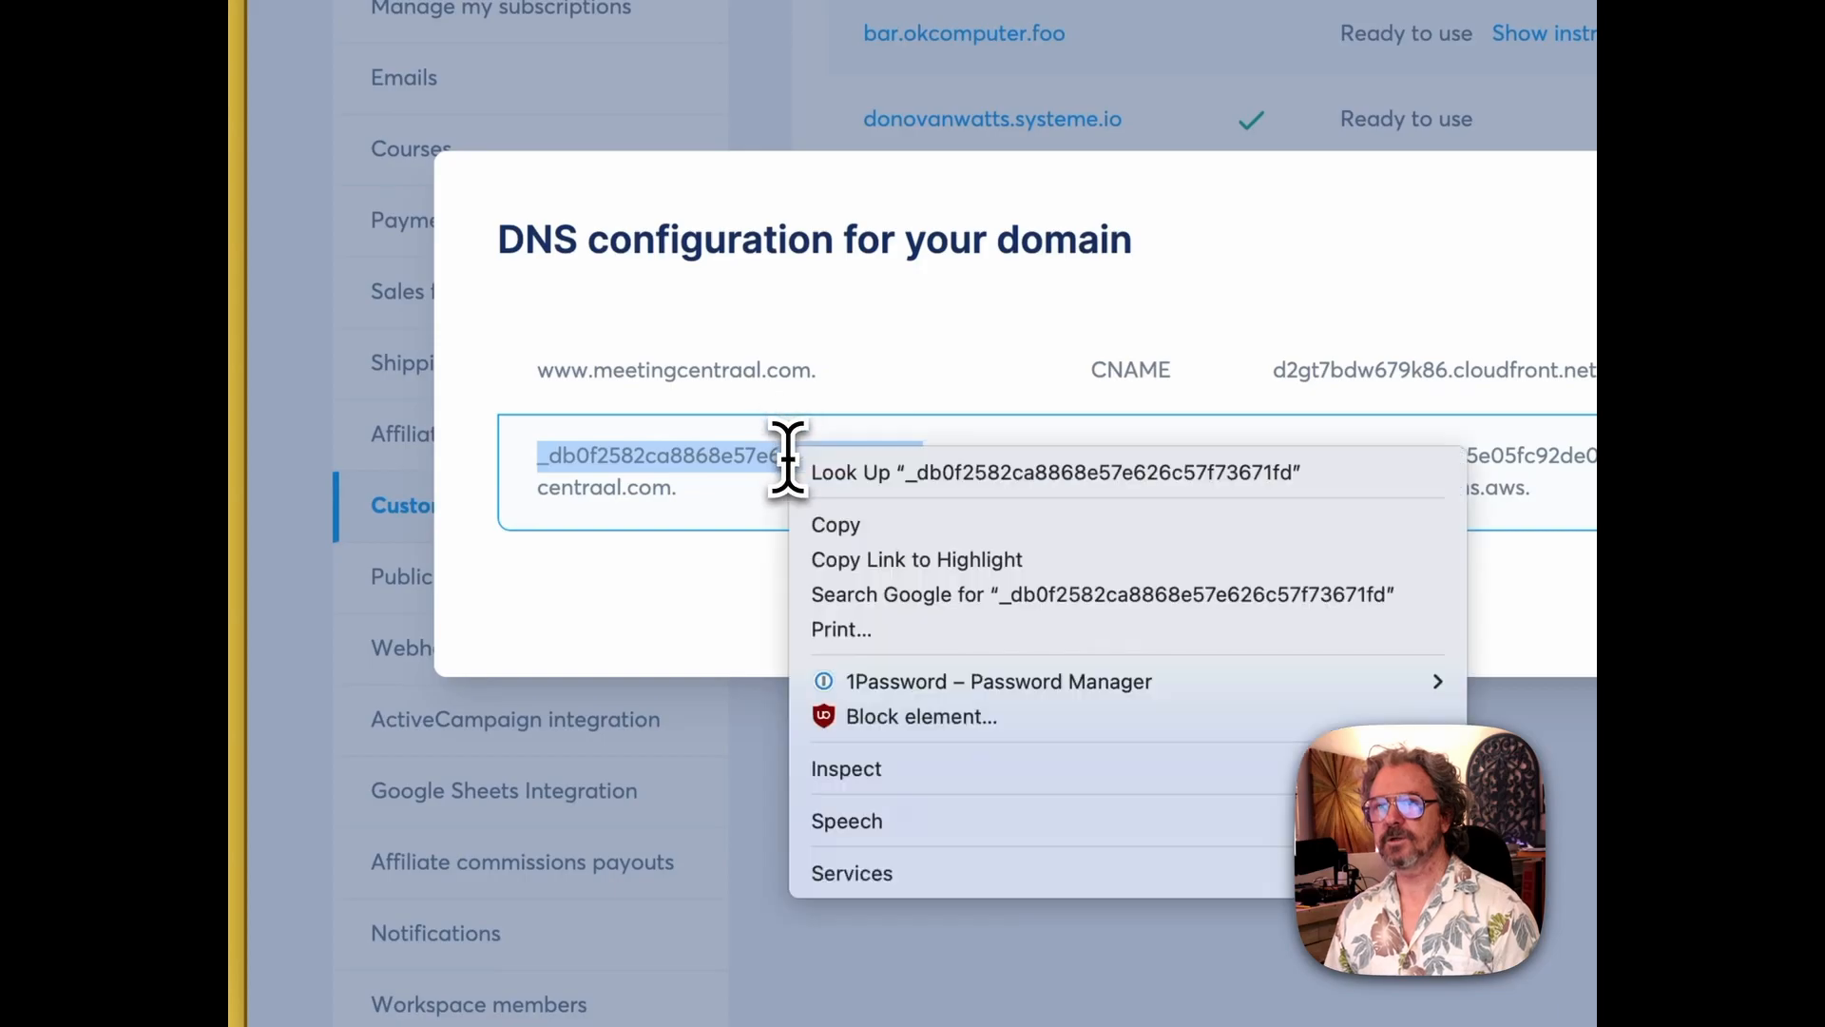
click(860, 525)
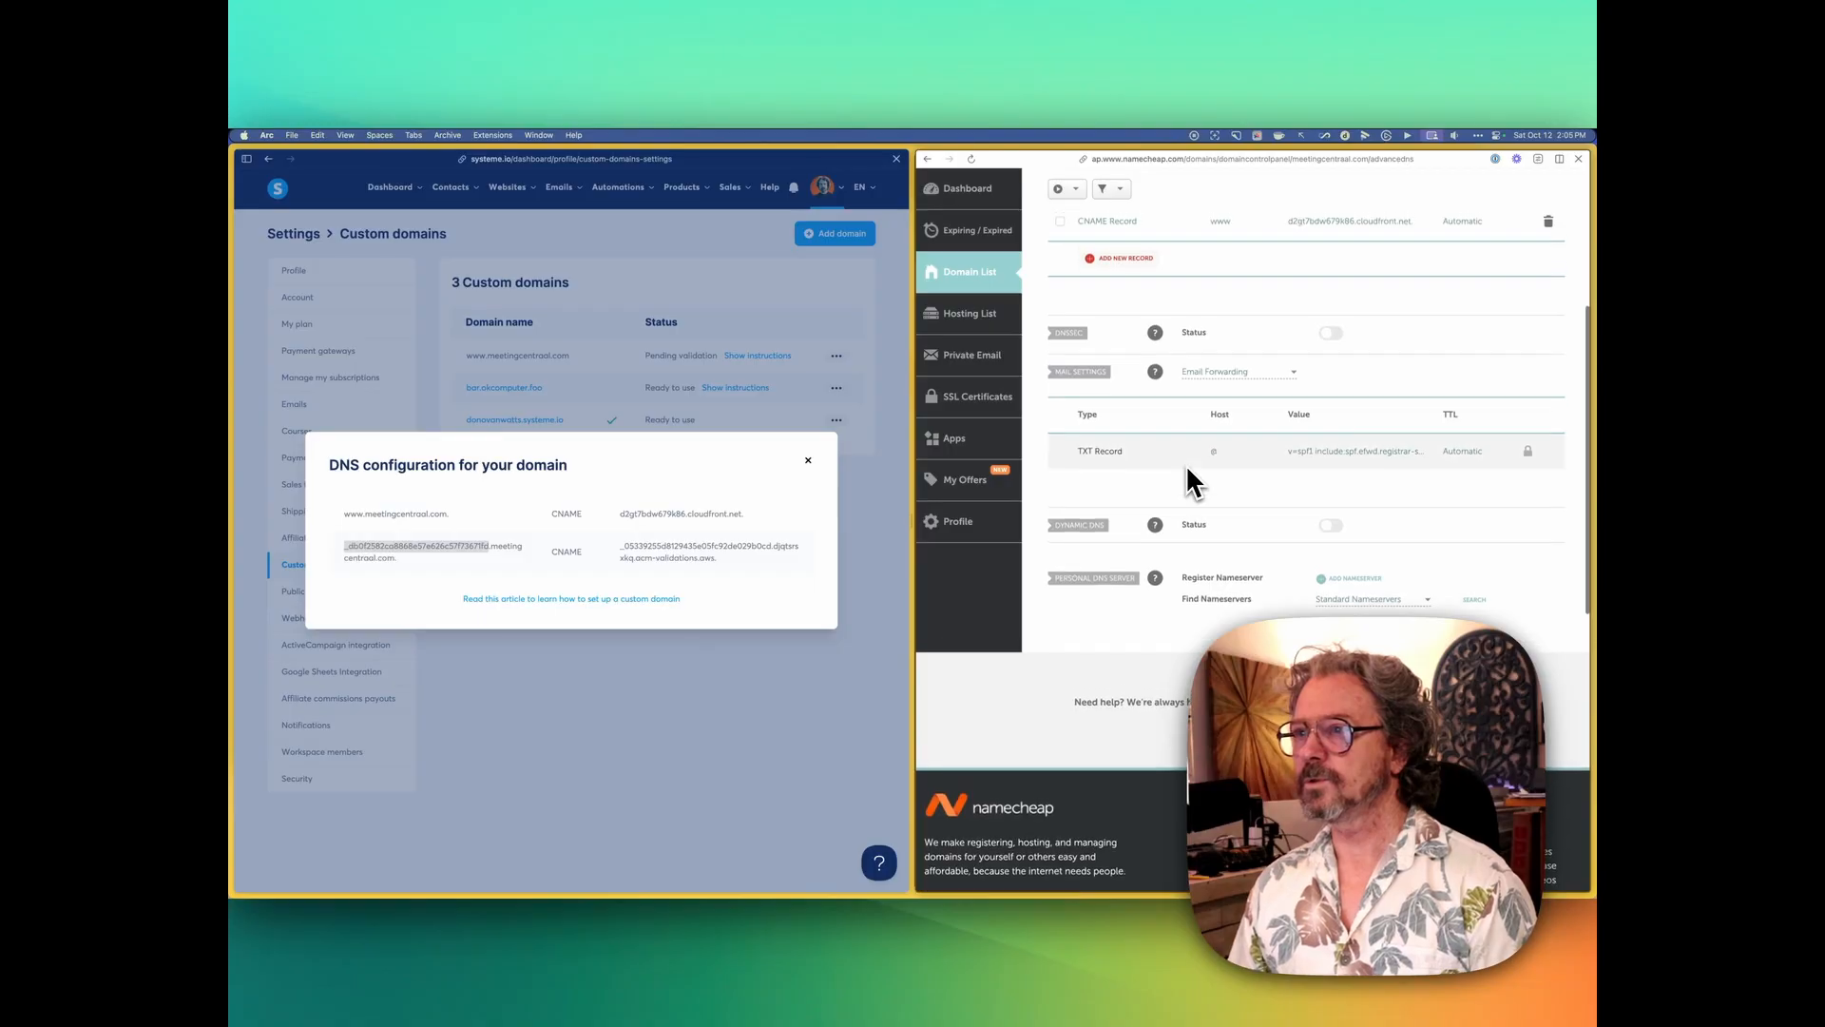
Step: In Namecheap, add a second CNAME host record and paste the copied validation host name as its host
scroll(1185, 464, up, 3)
scroll(1187, 468, up, 2)
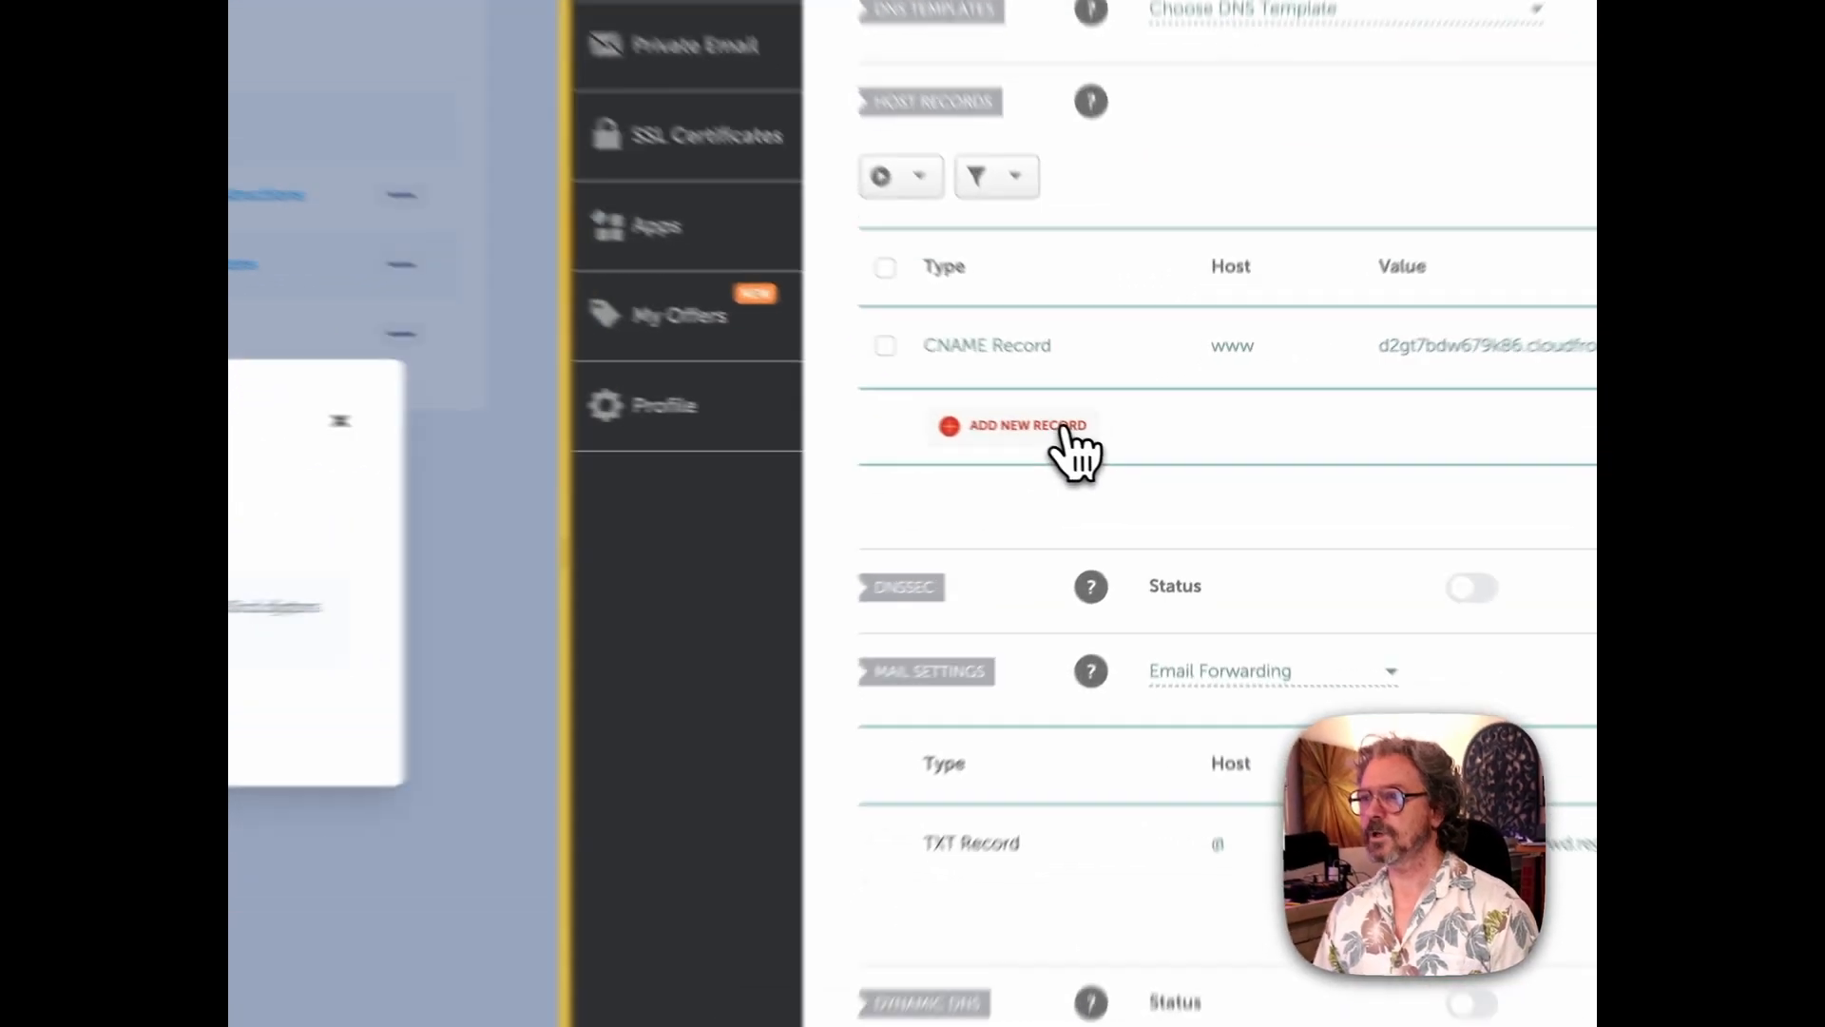
click(1140, 474)
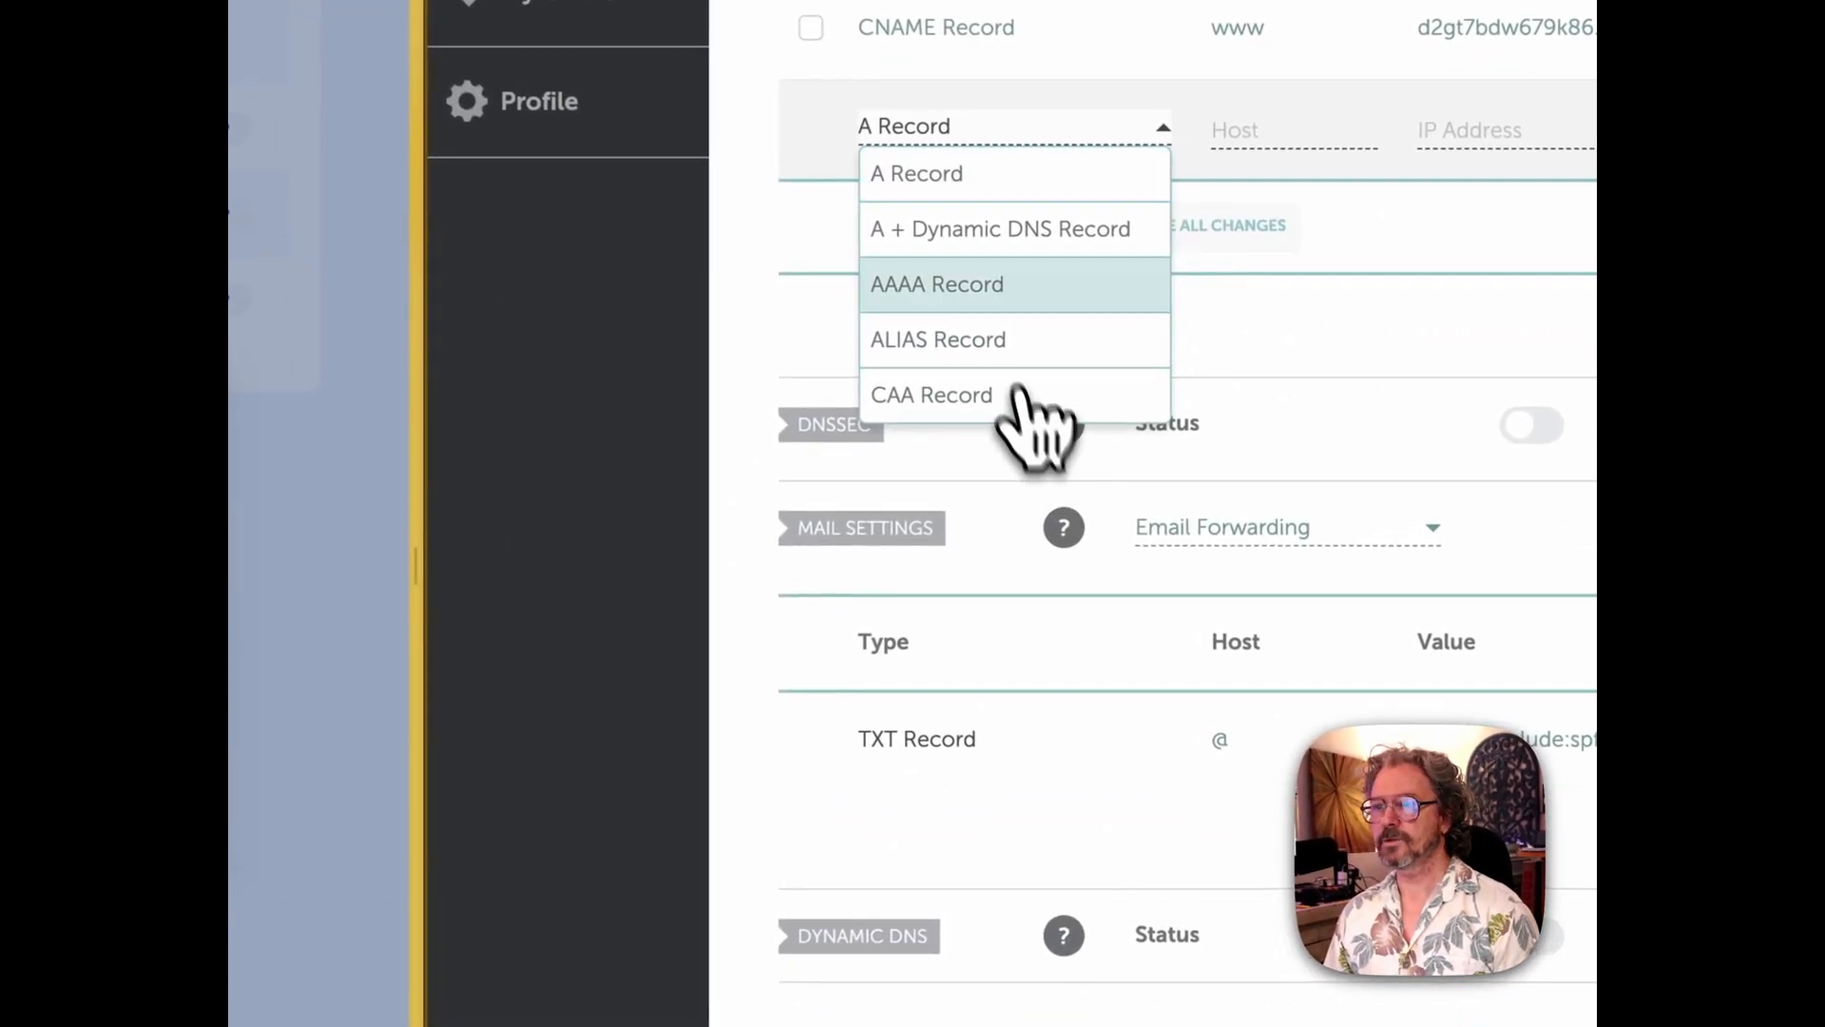
scroll(1010, 355, down, 1)
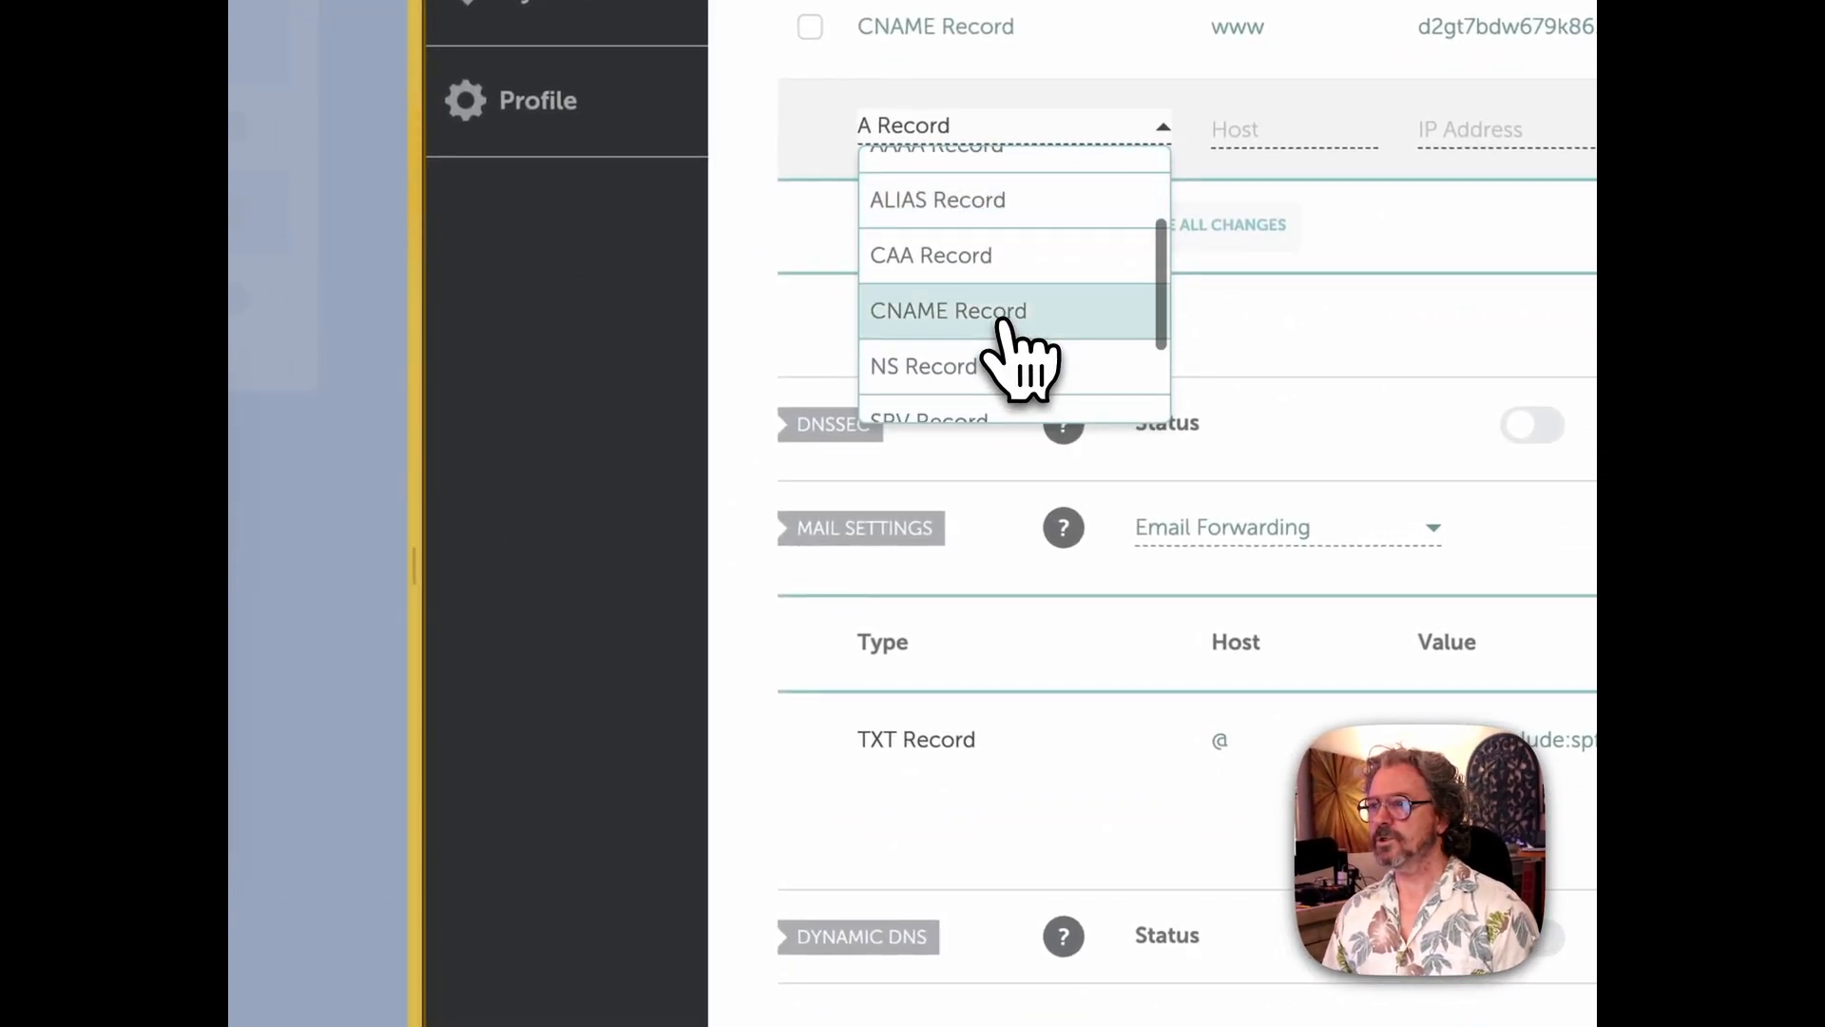
click(1000, 319)
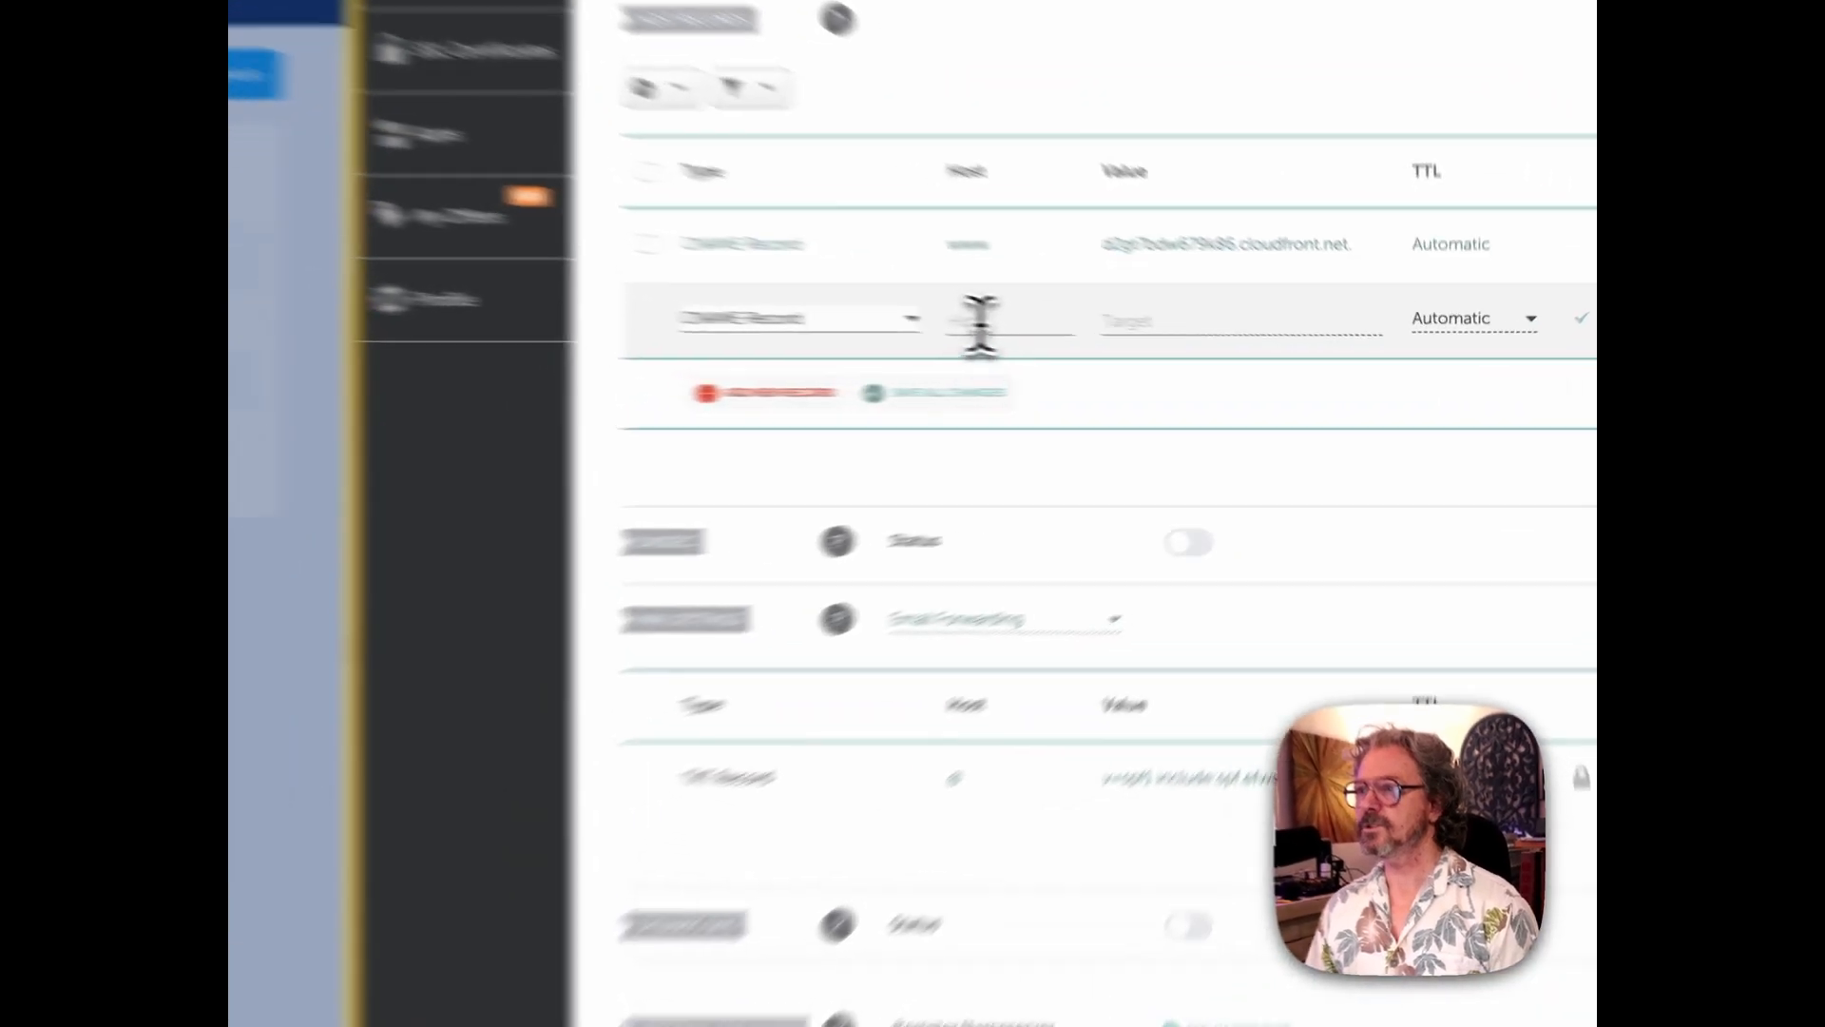
click(1233, 358)
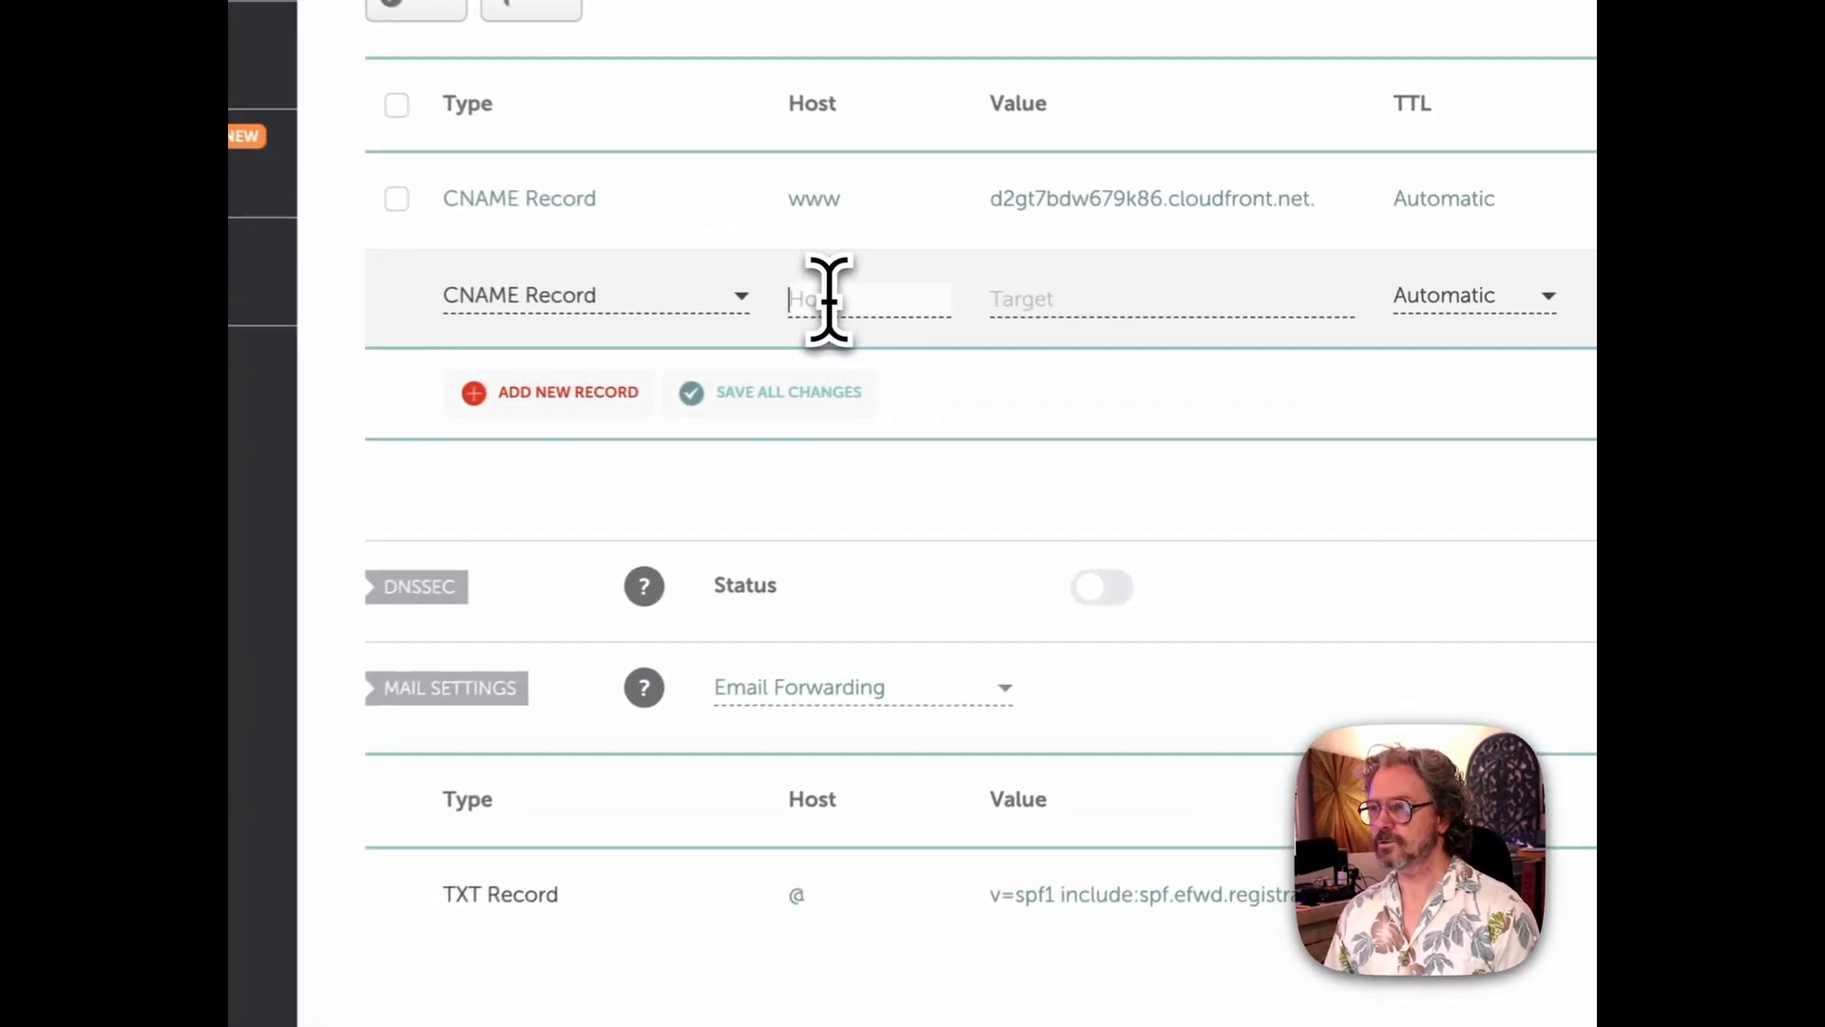
key(super+v)
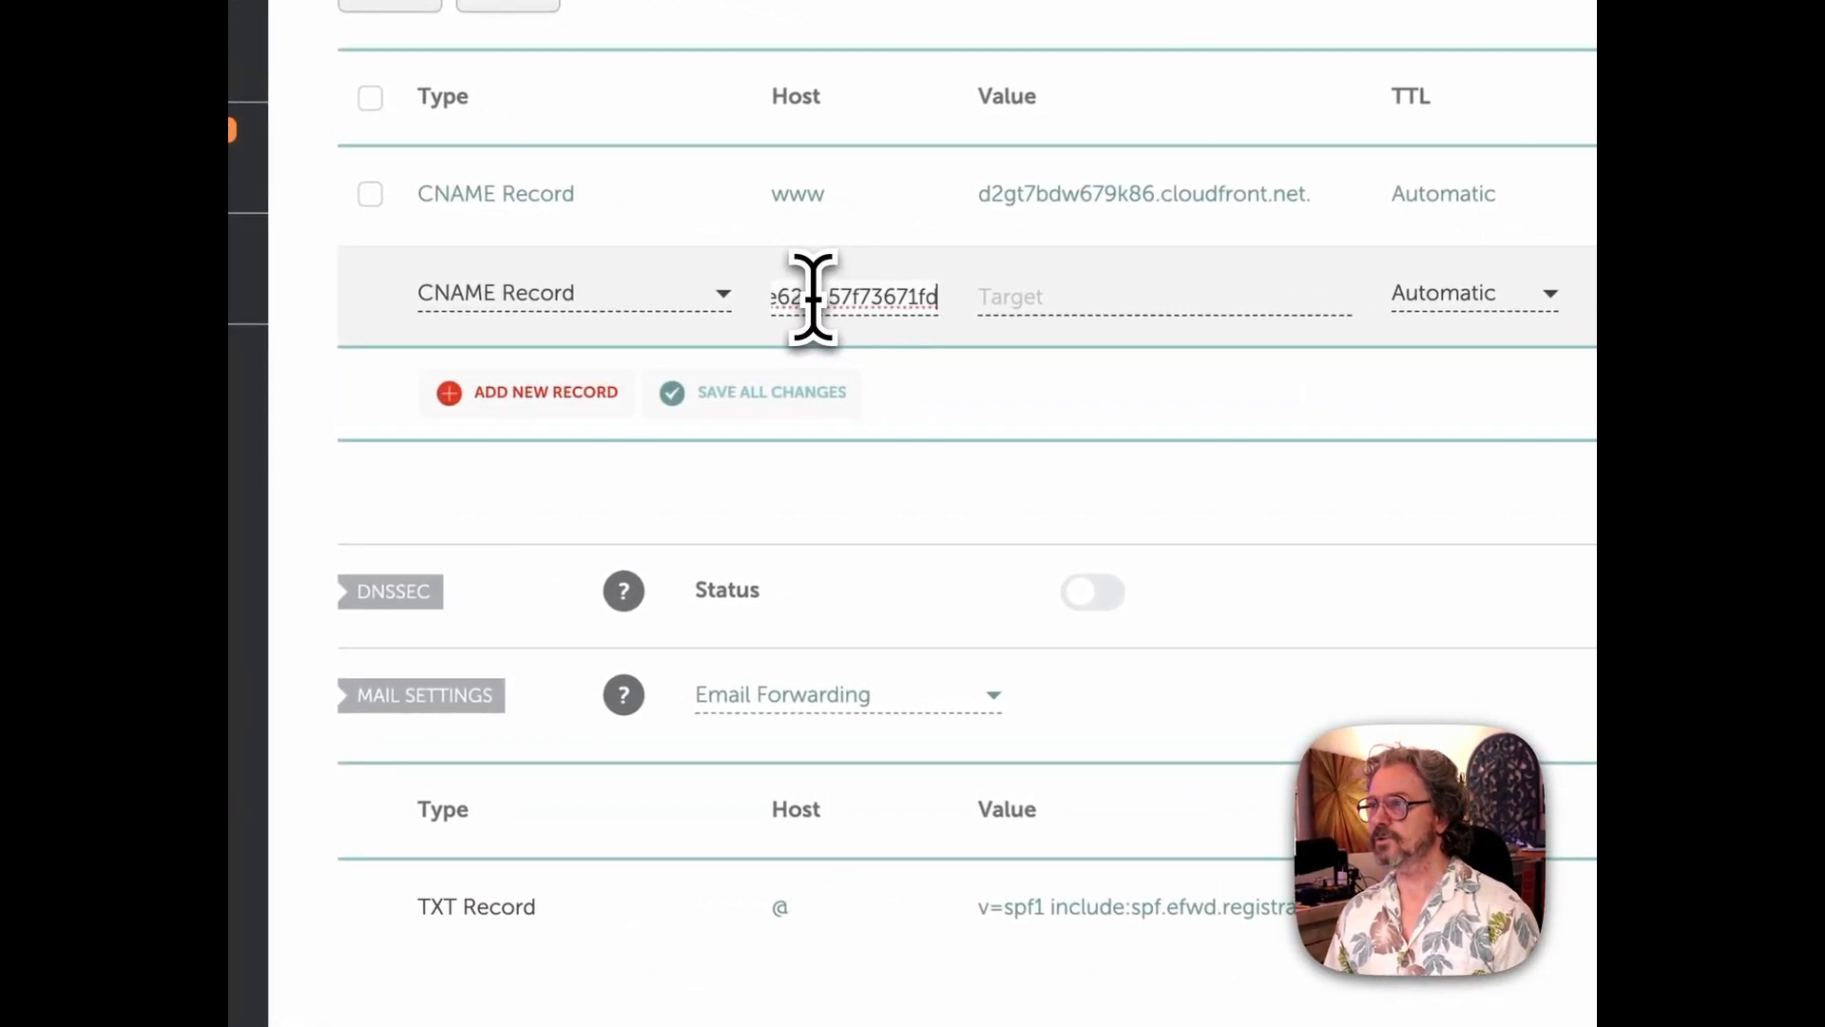
click(1050, 310)
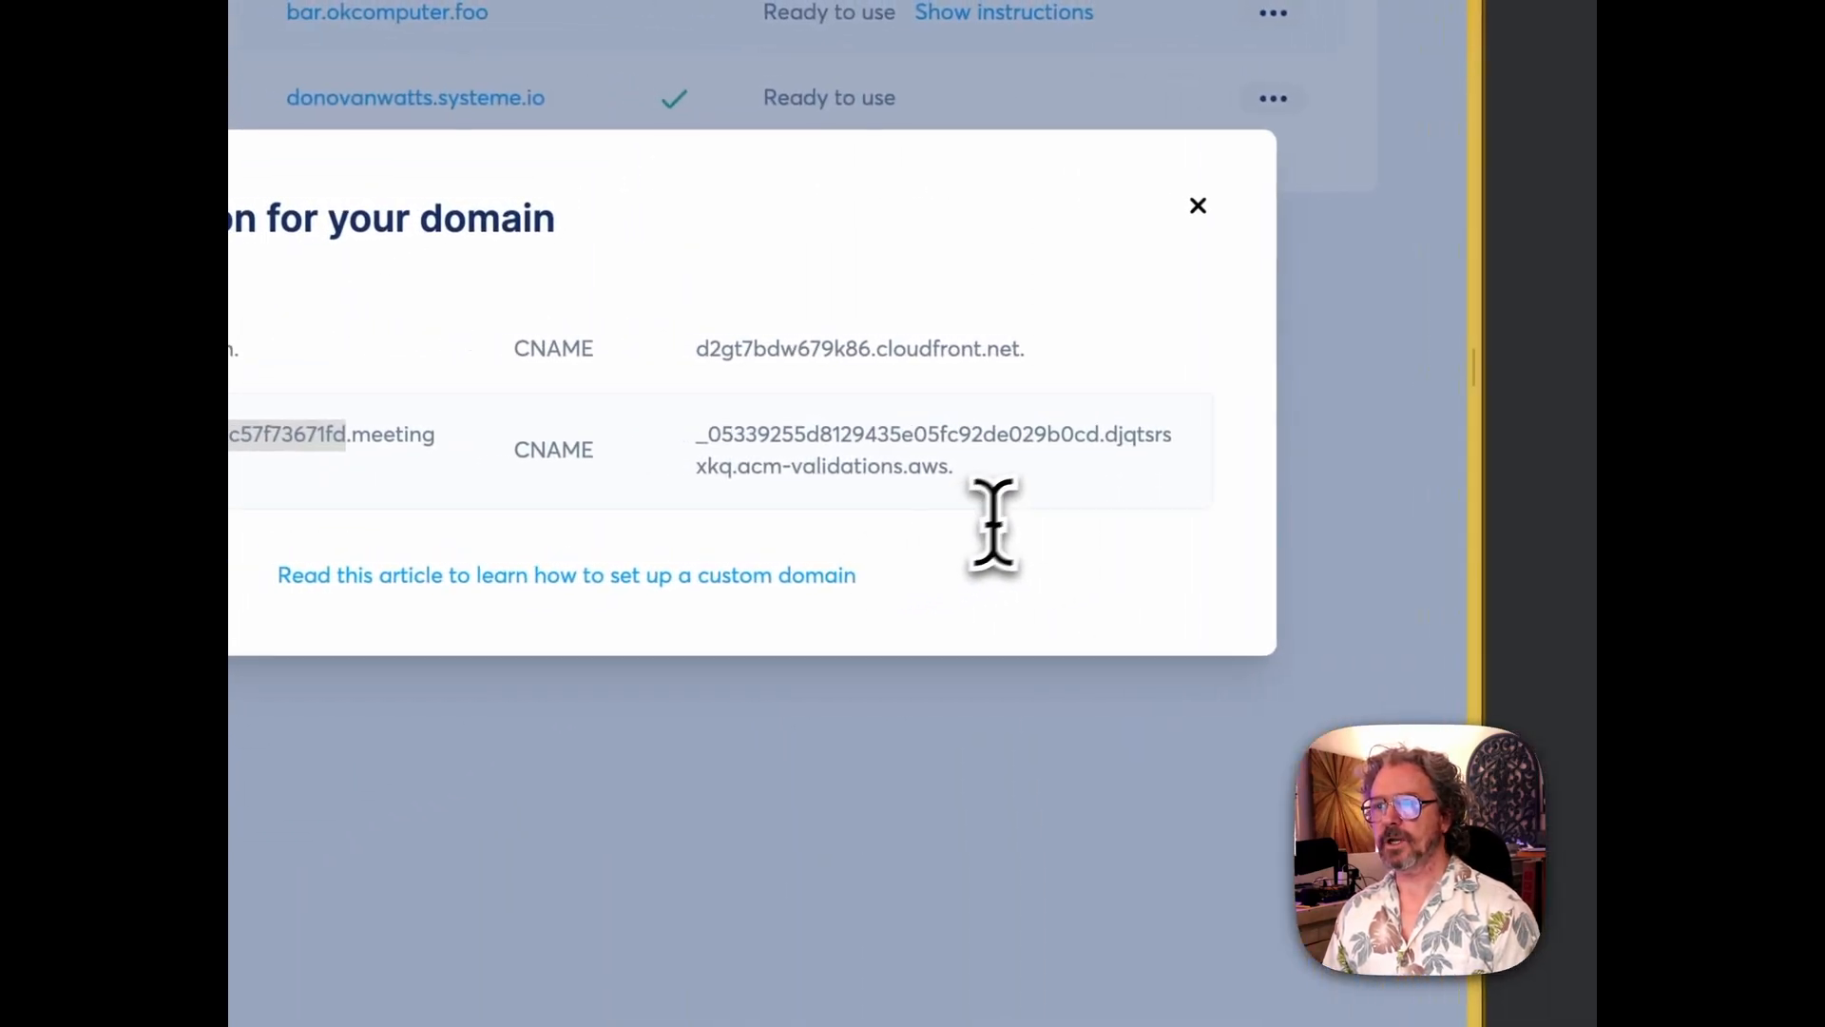
Step: In systeme.io, copy the second record's full CNAME target, ending in acm-validations.aws., from the DNS configuration
click(711, 454)
drag(704, 437, 981, 478)
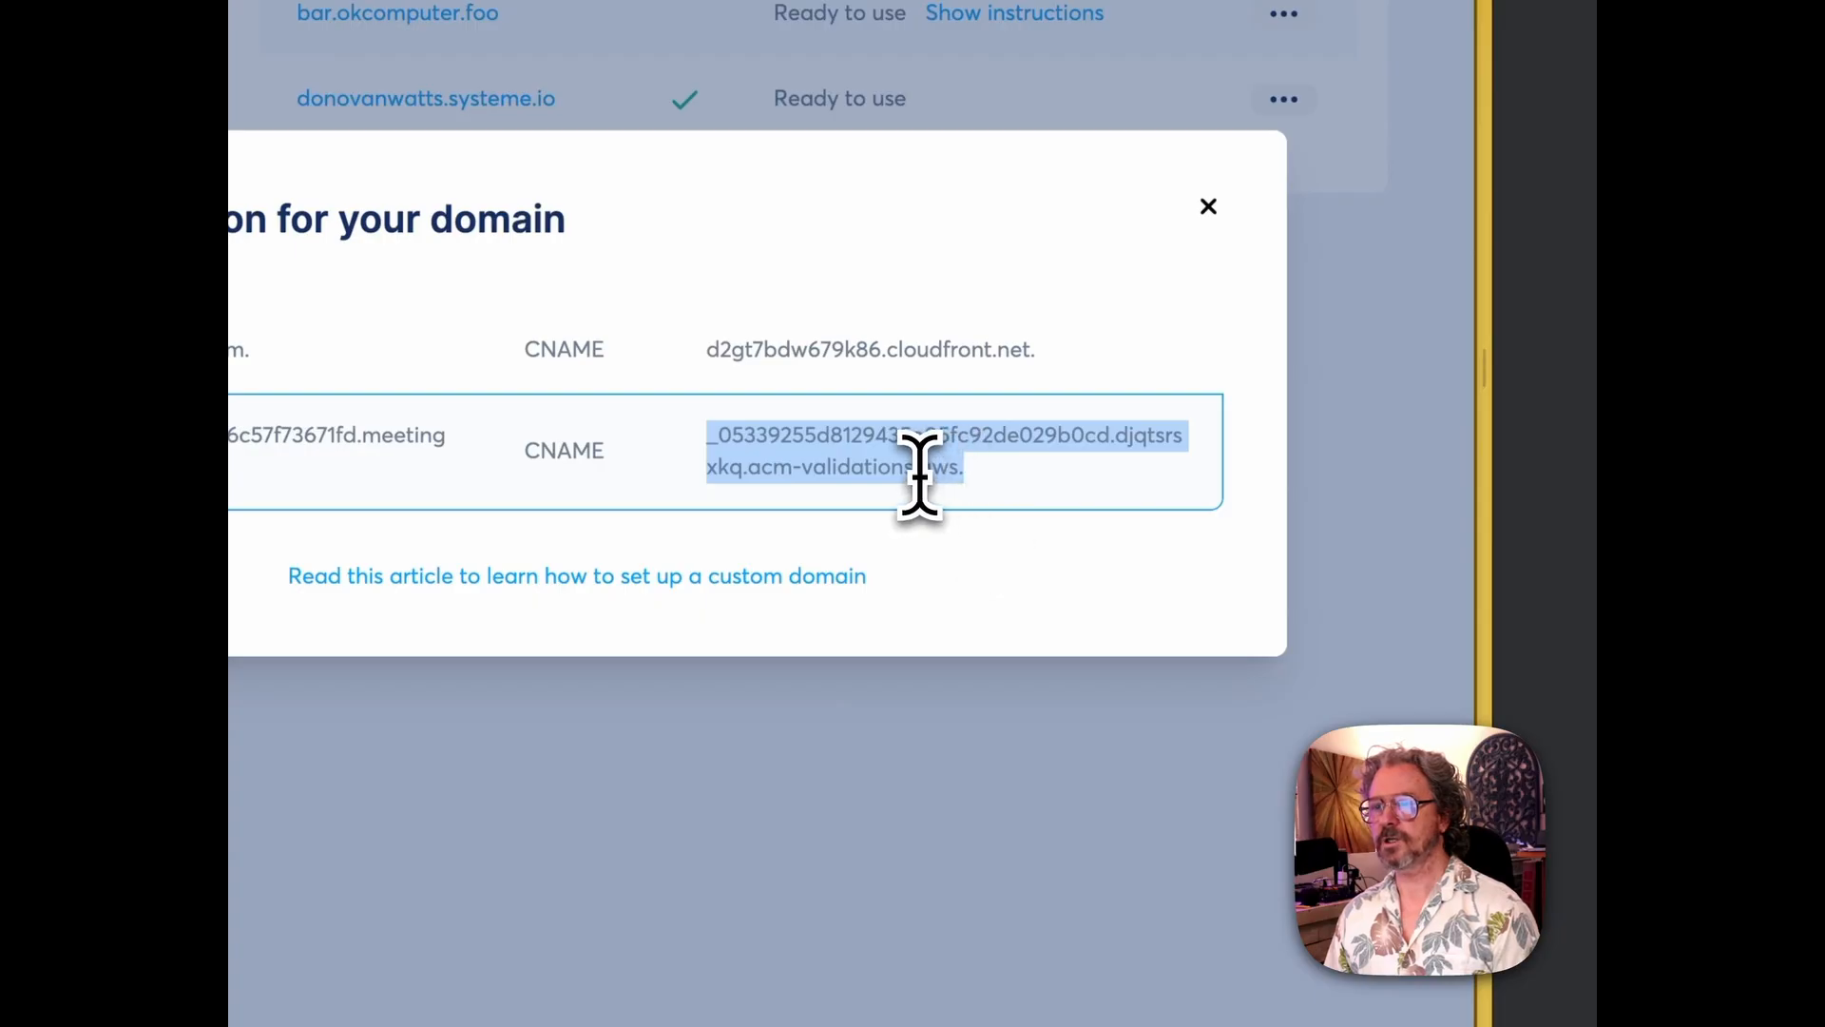
right_click(919, 472)
click(978, 536)
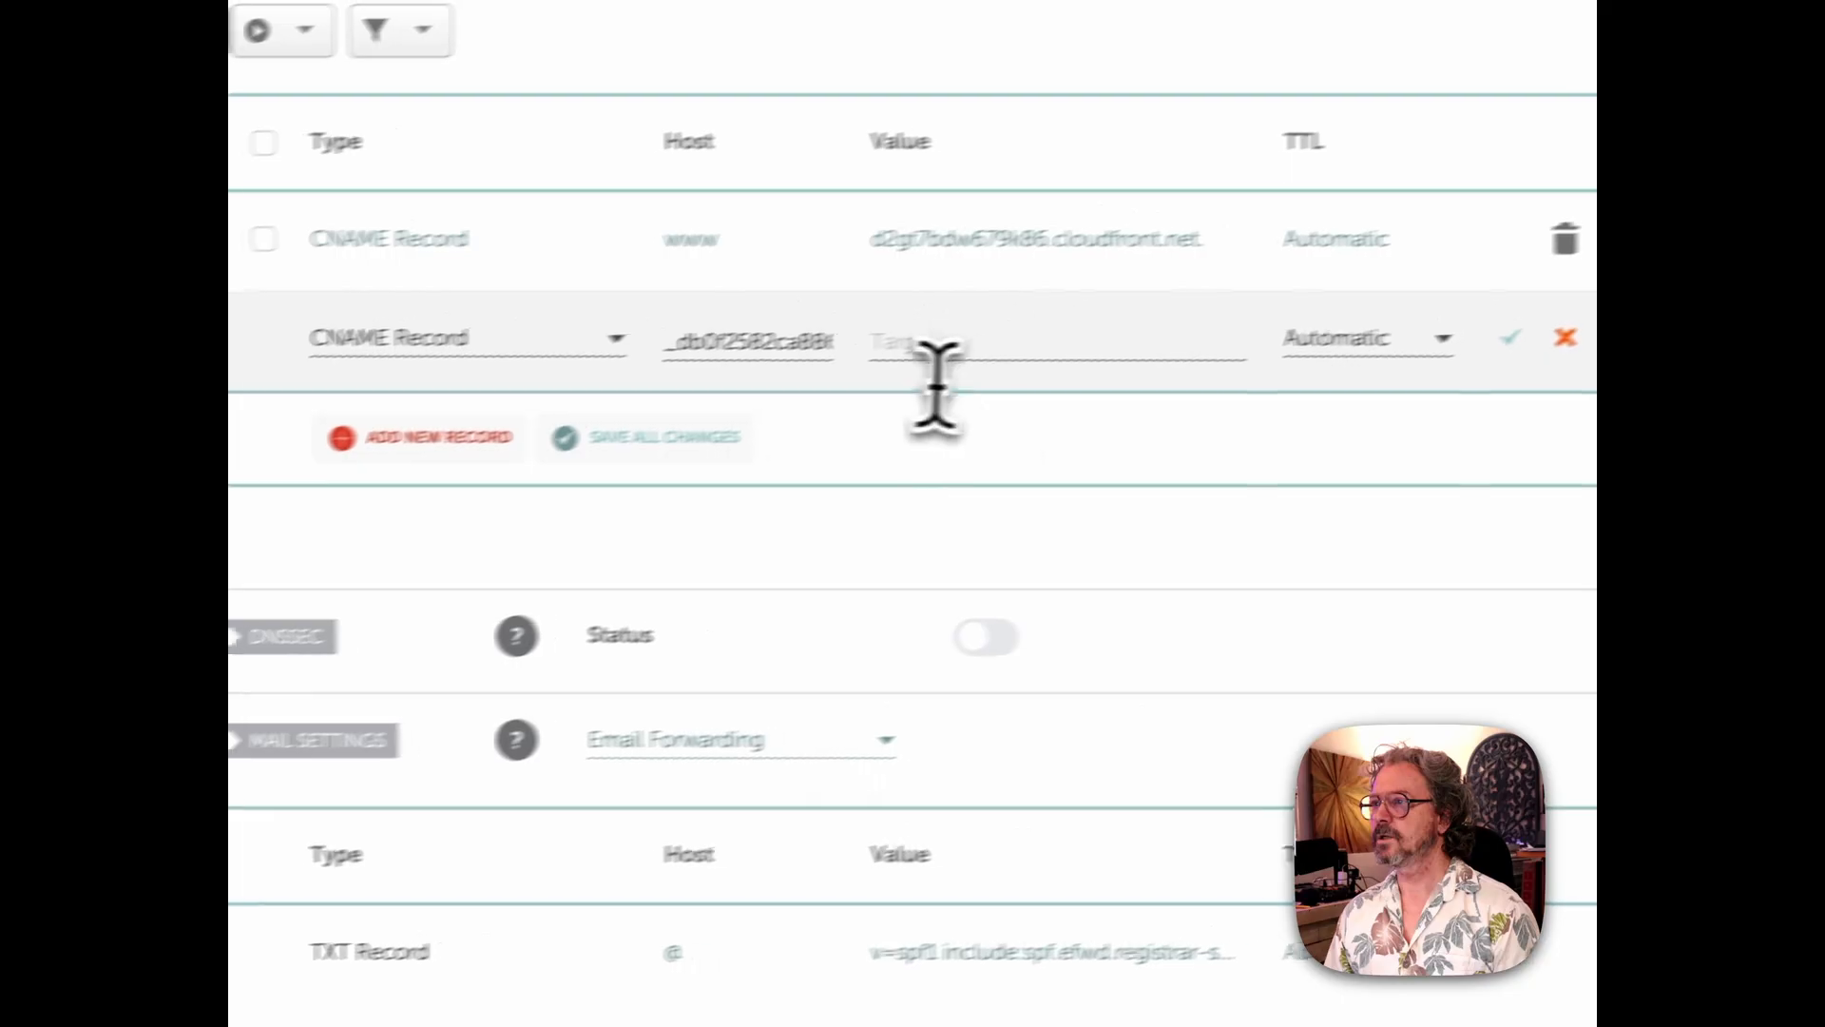
Step: In Namecheap, paste the copied validation target as the new CNAME record's value and save the record with automatic TTL
click(856, 359)
right_click(851, 378)
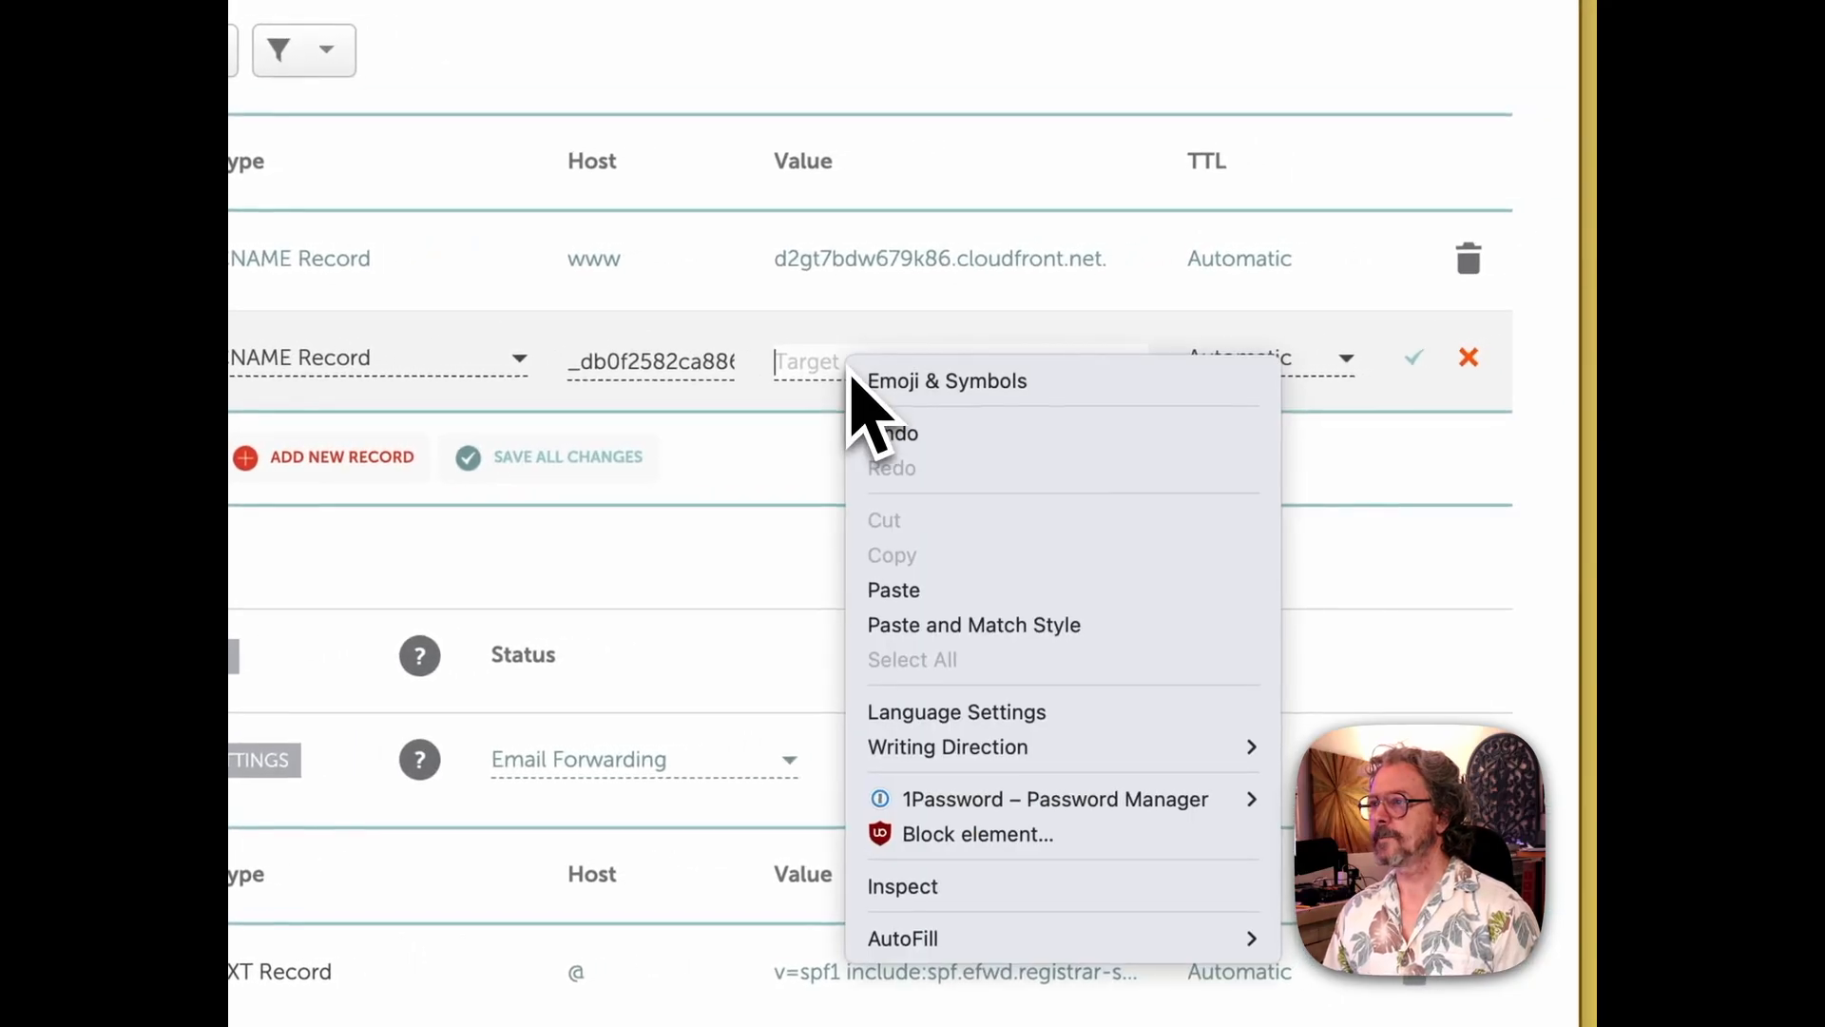
click(947, 590)
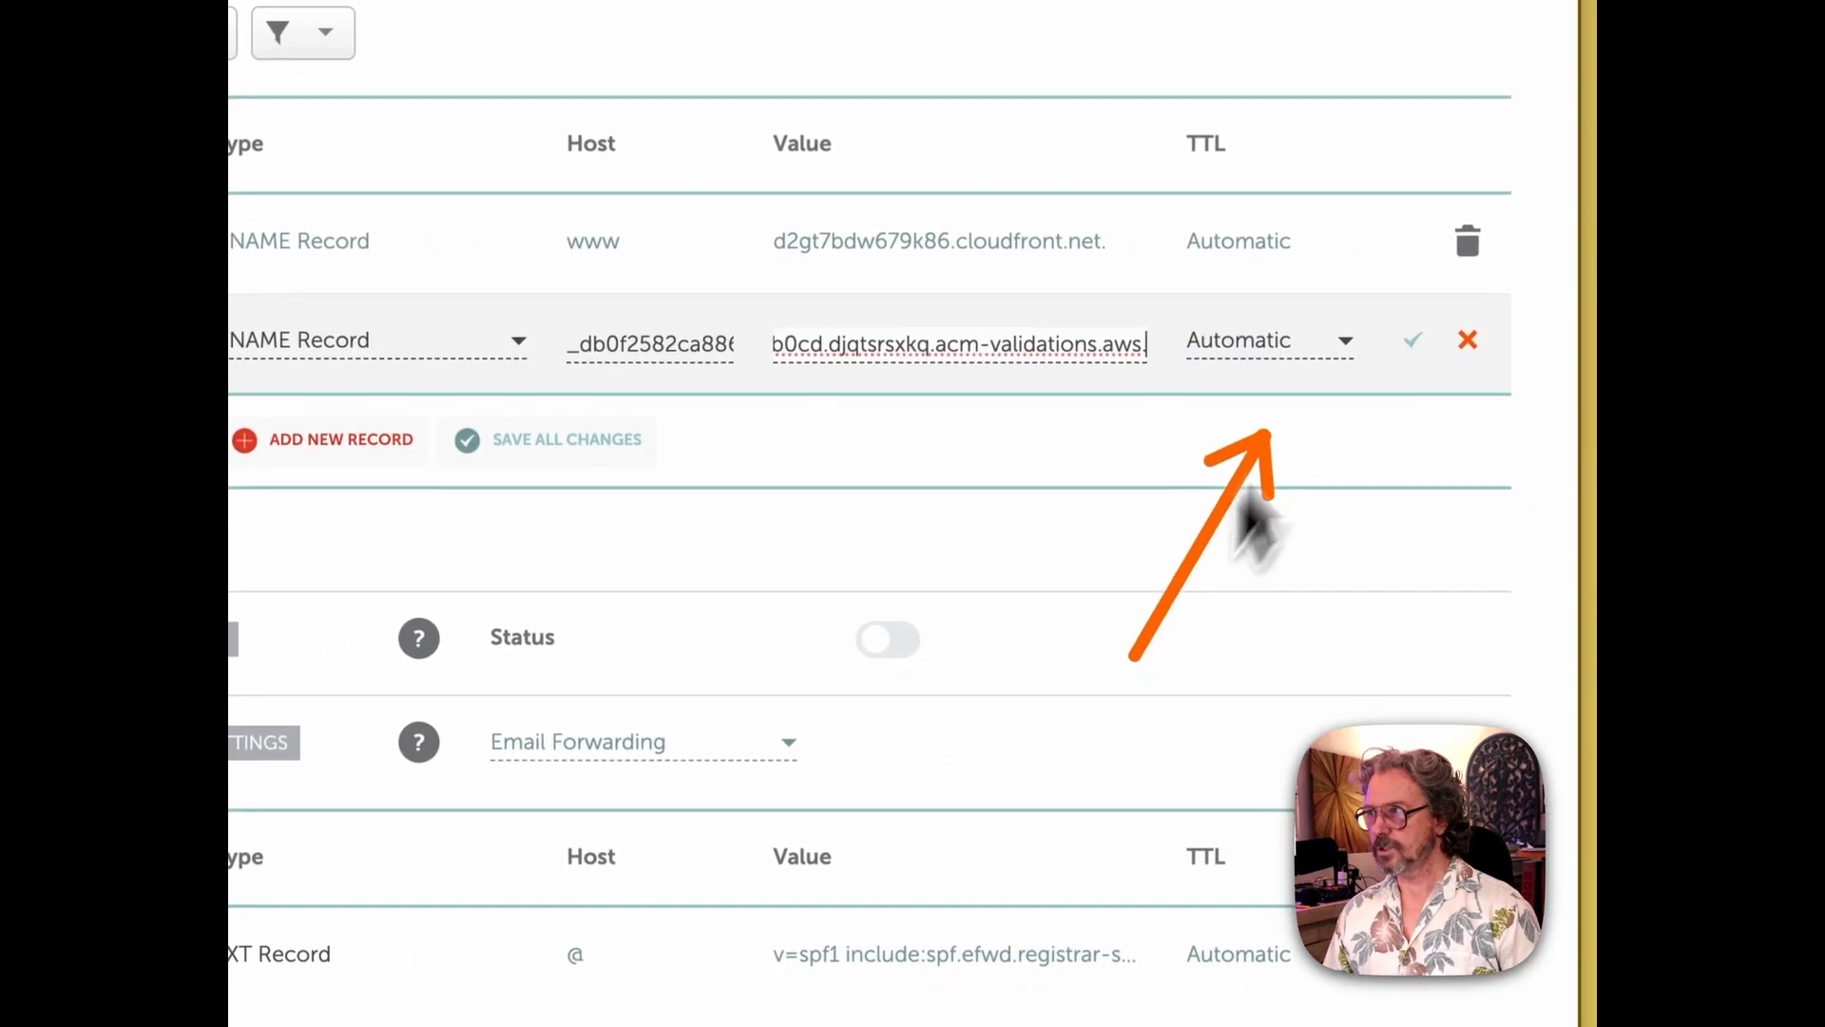
click(1412, 340)
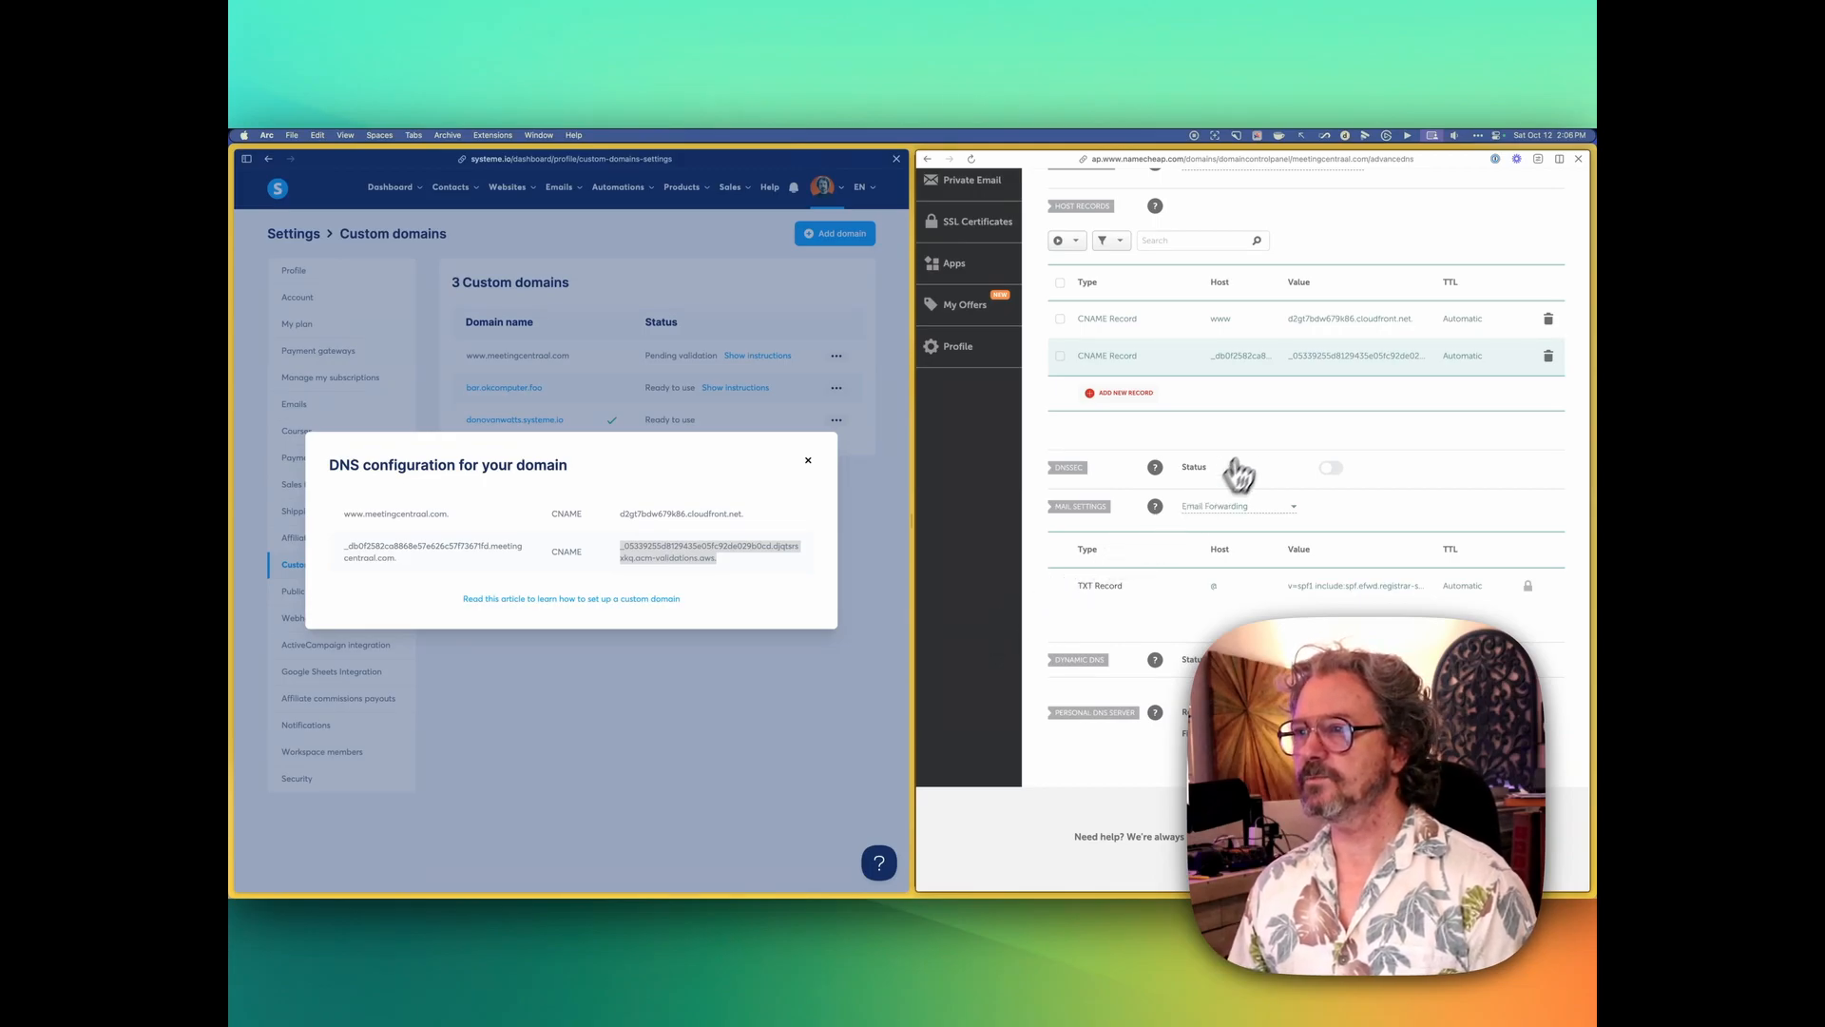
scroll(1268, 423, up, 2)
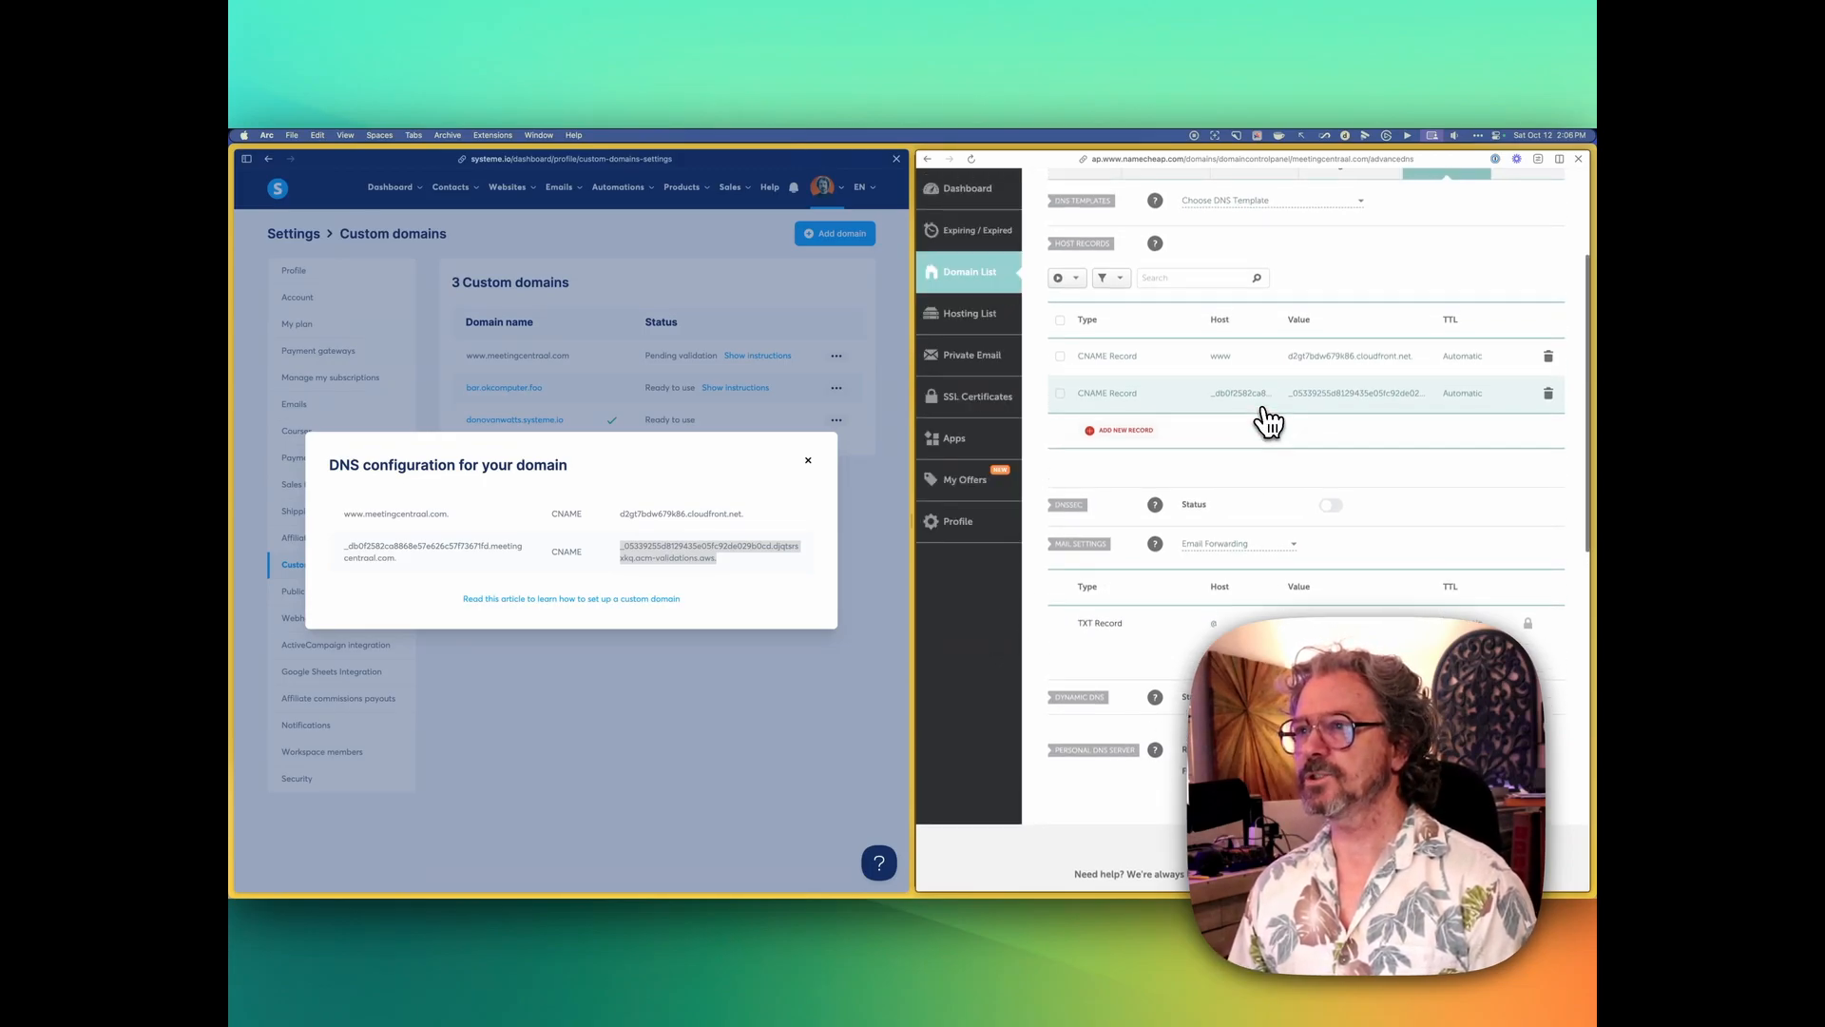
scroll(1268, 423, down, 1)
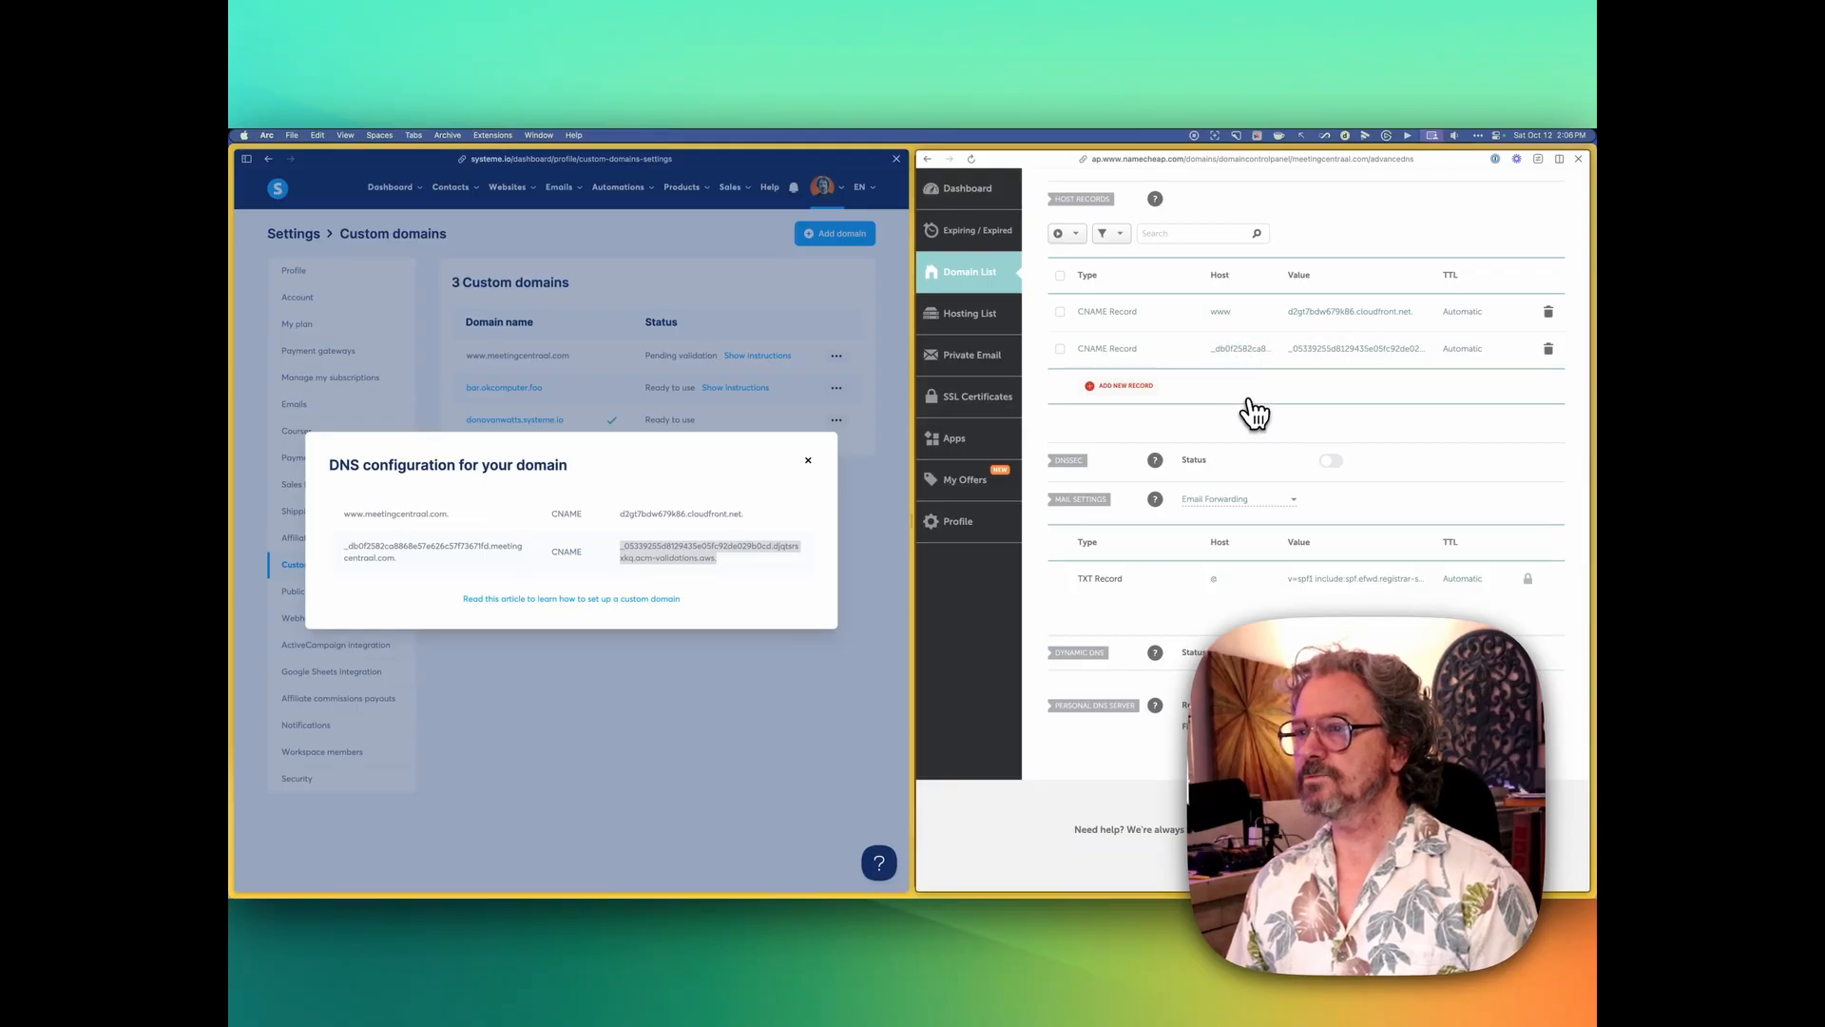
scroll(1224, 397, down, 1)
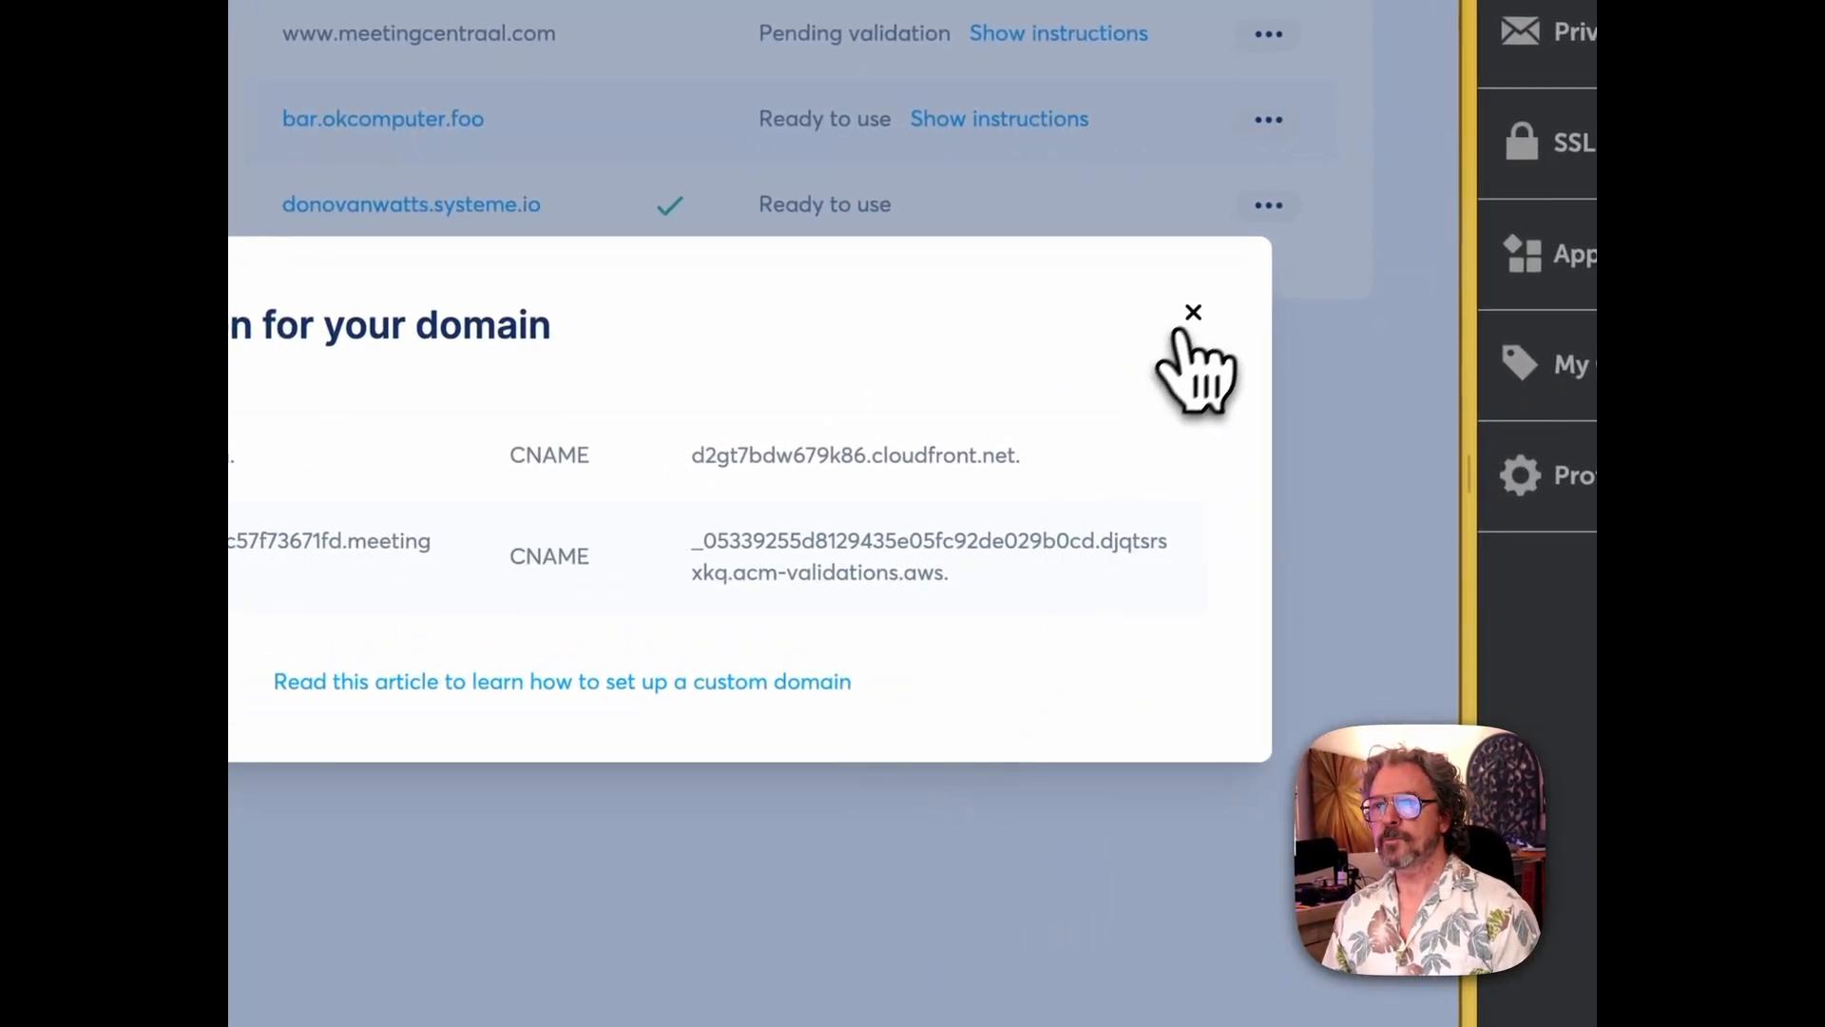
Step: Close the systeme.io DNS configuration instructions and open dnschecker.org in a new tab
click(1180, 328)
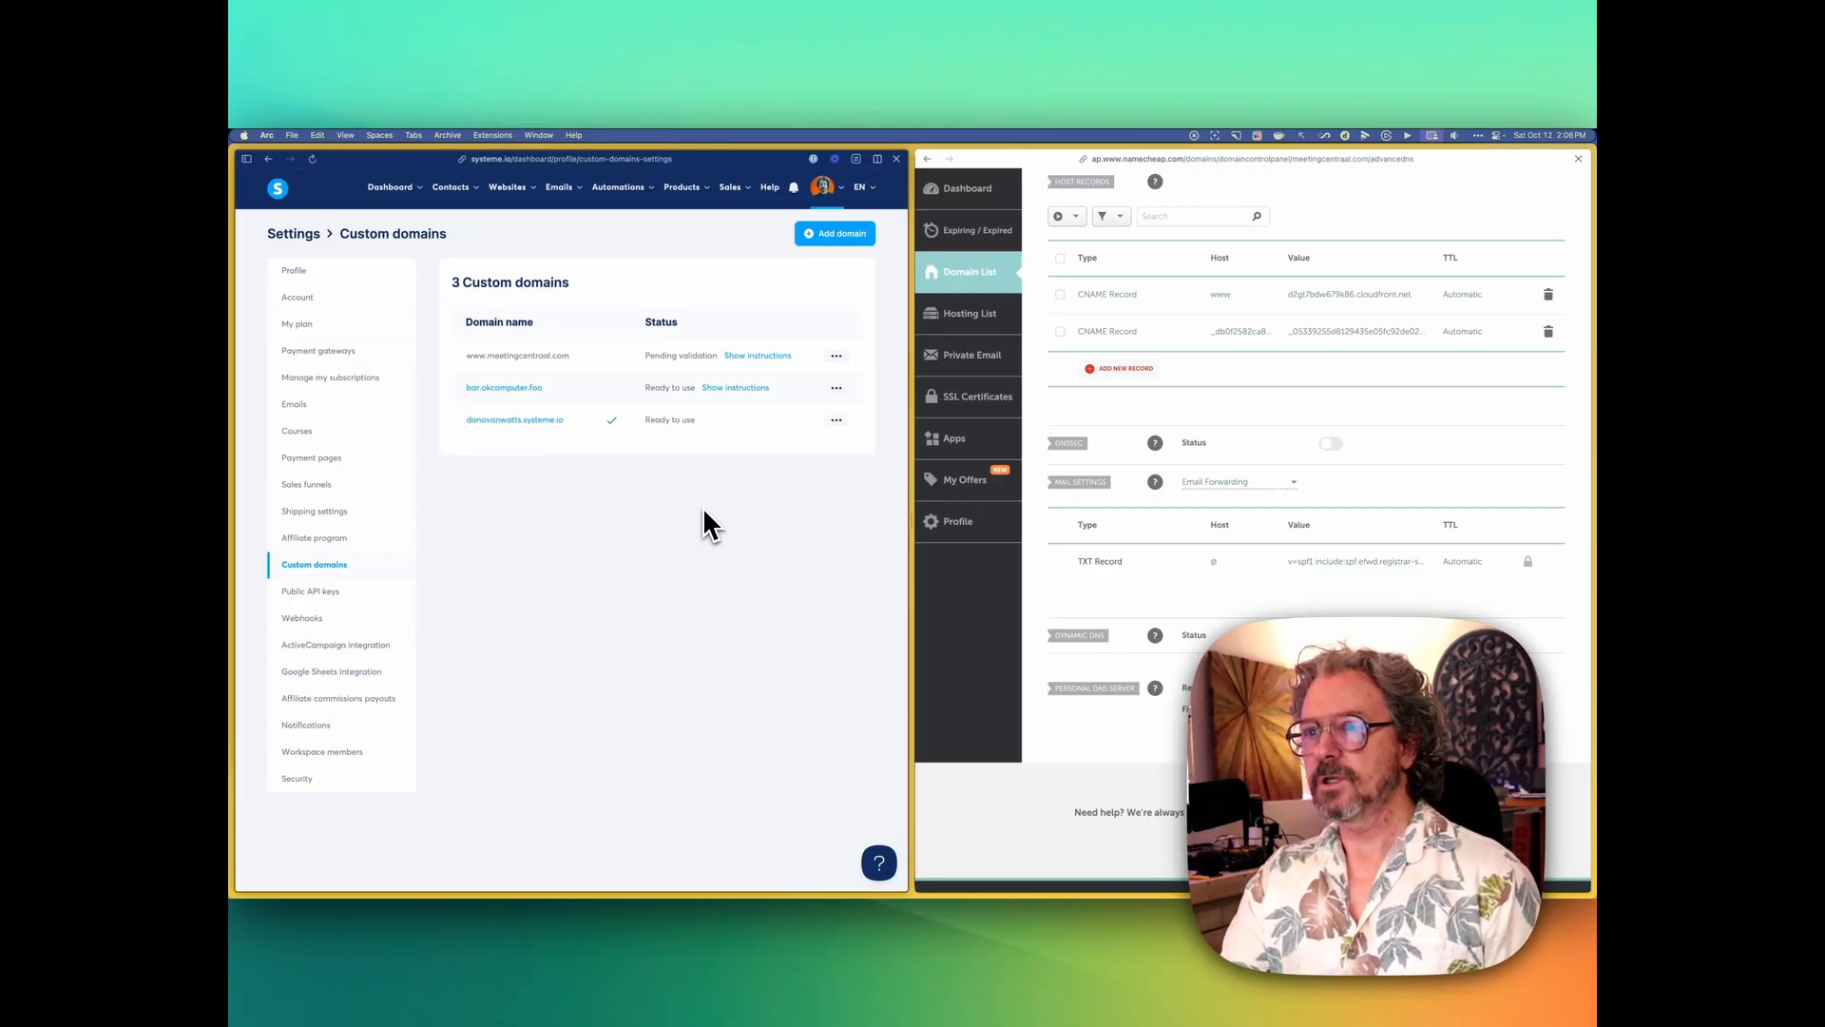
key(super+t)
text(dns)
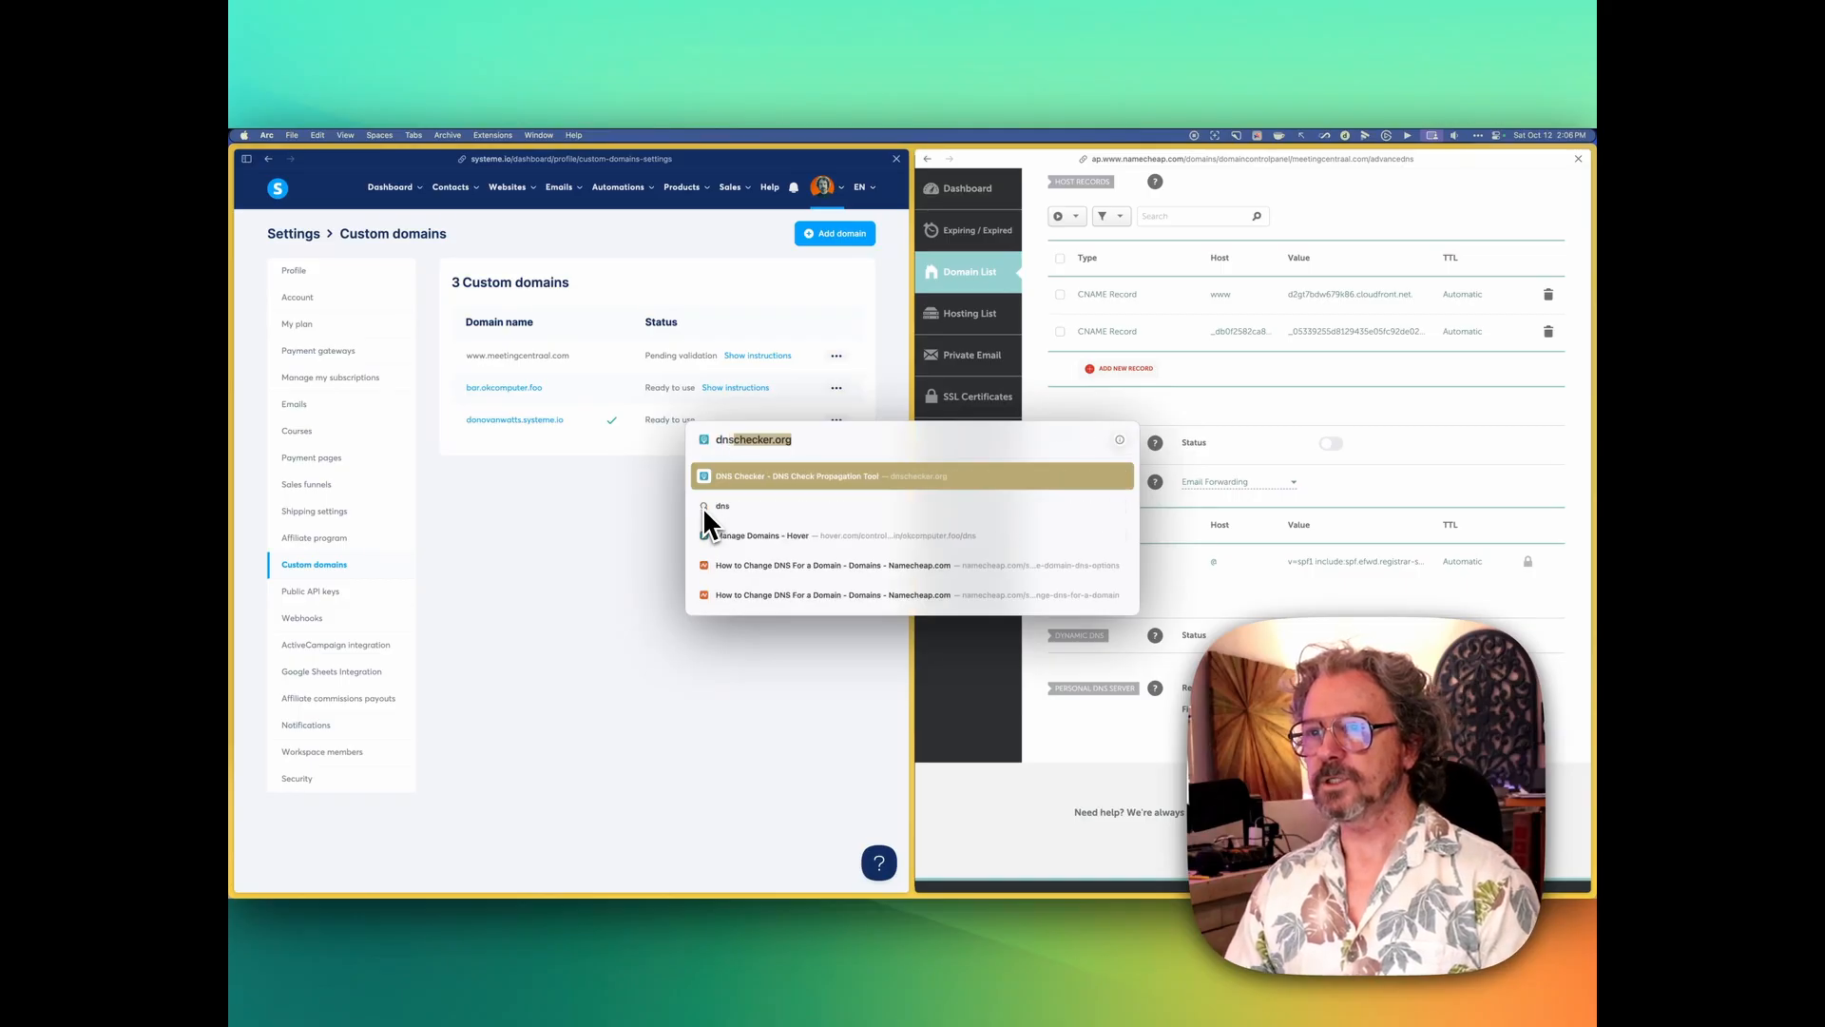
key(Return)
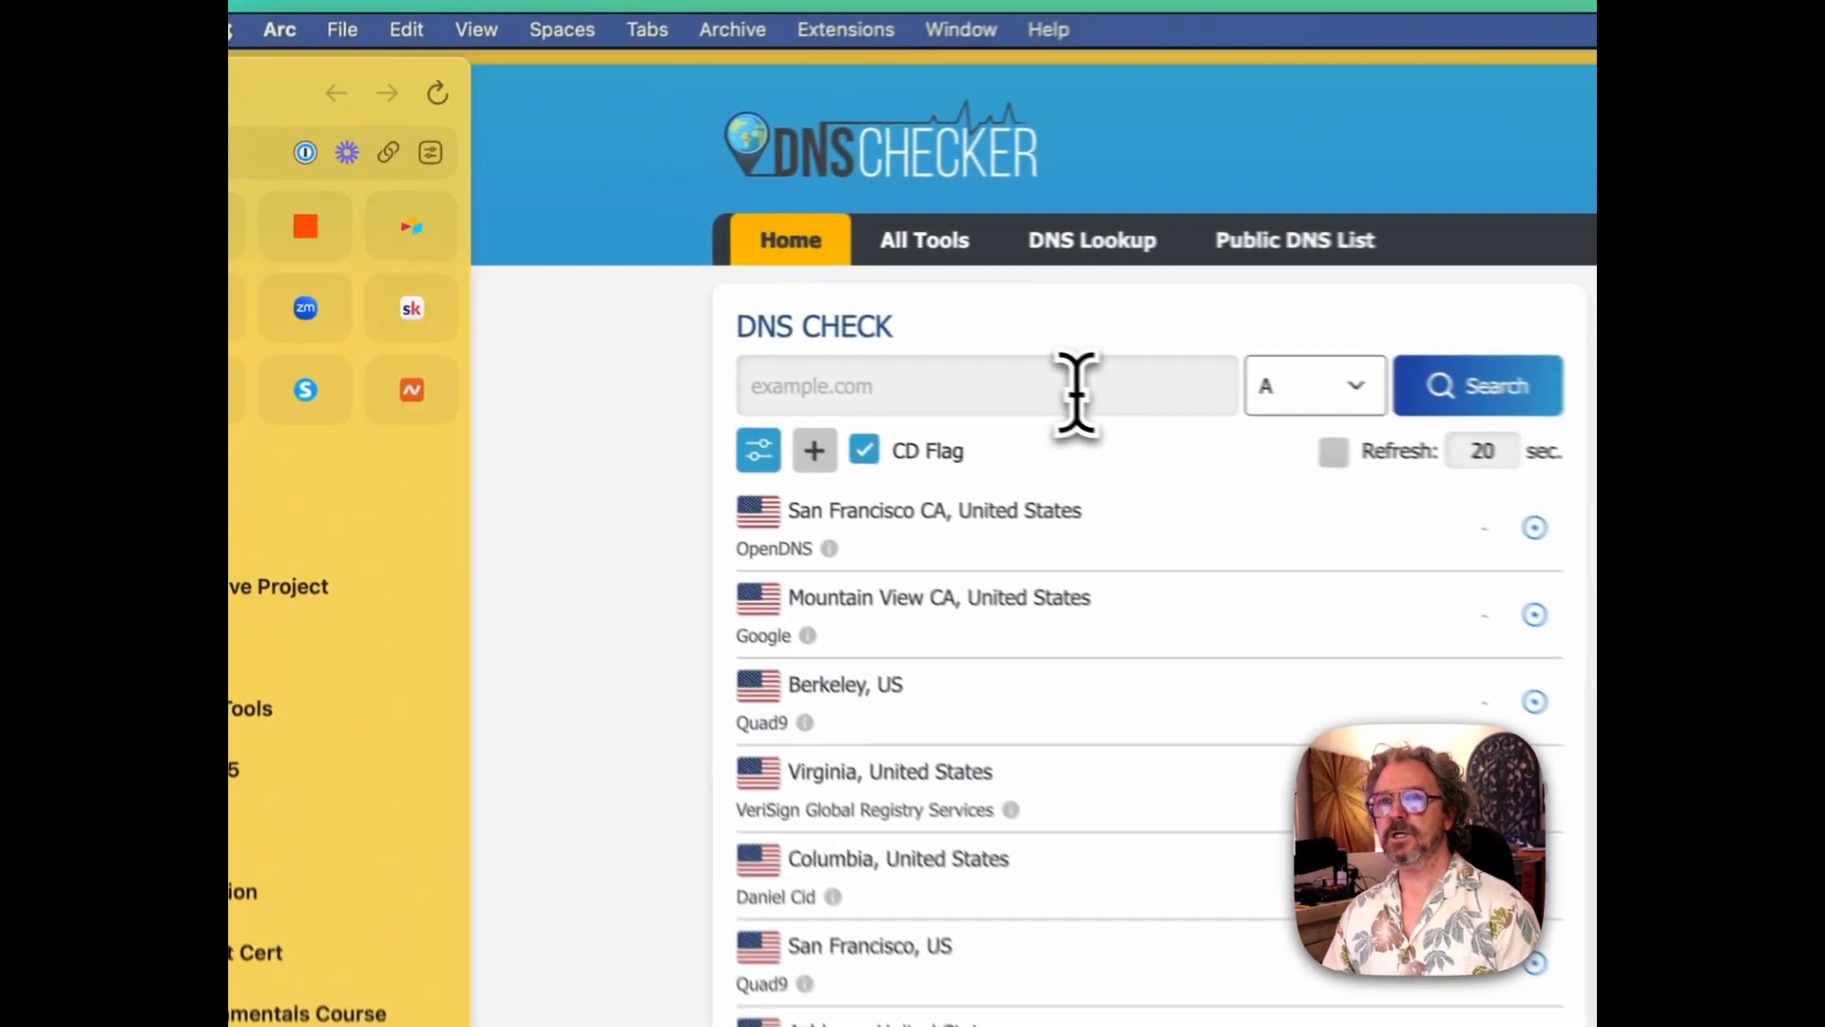
Step: Check the global DNS propagation of meetingcentraal.com for record type A
click(1075, 394)
text(meetingcentra)
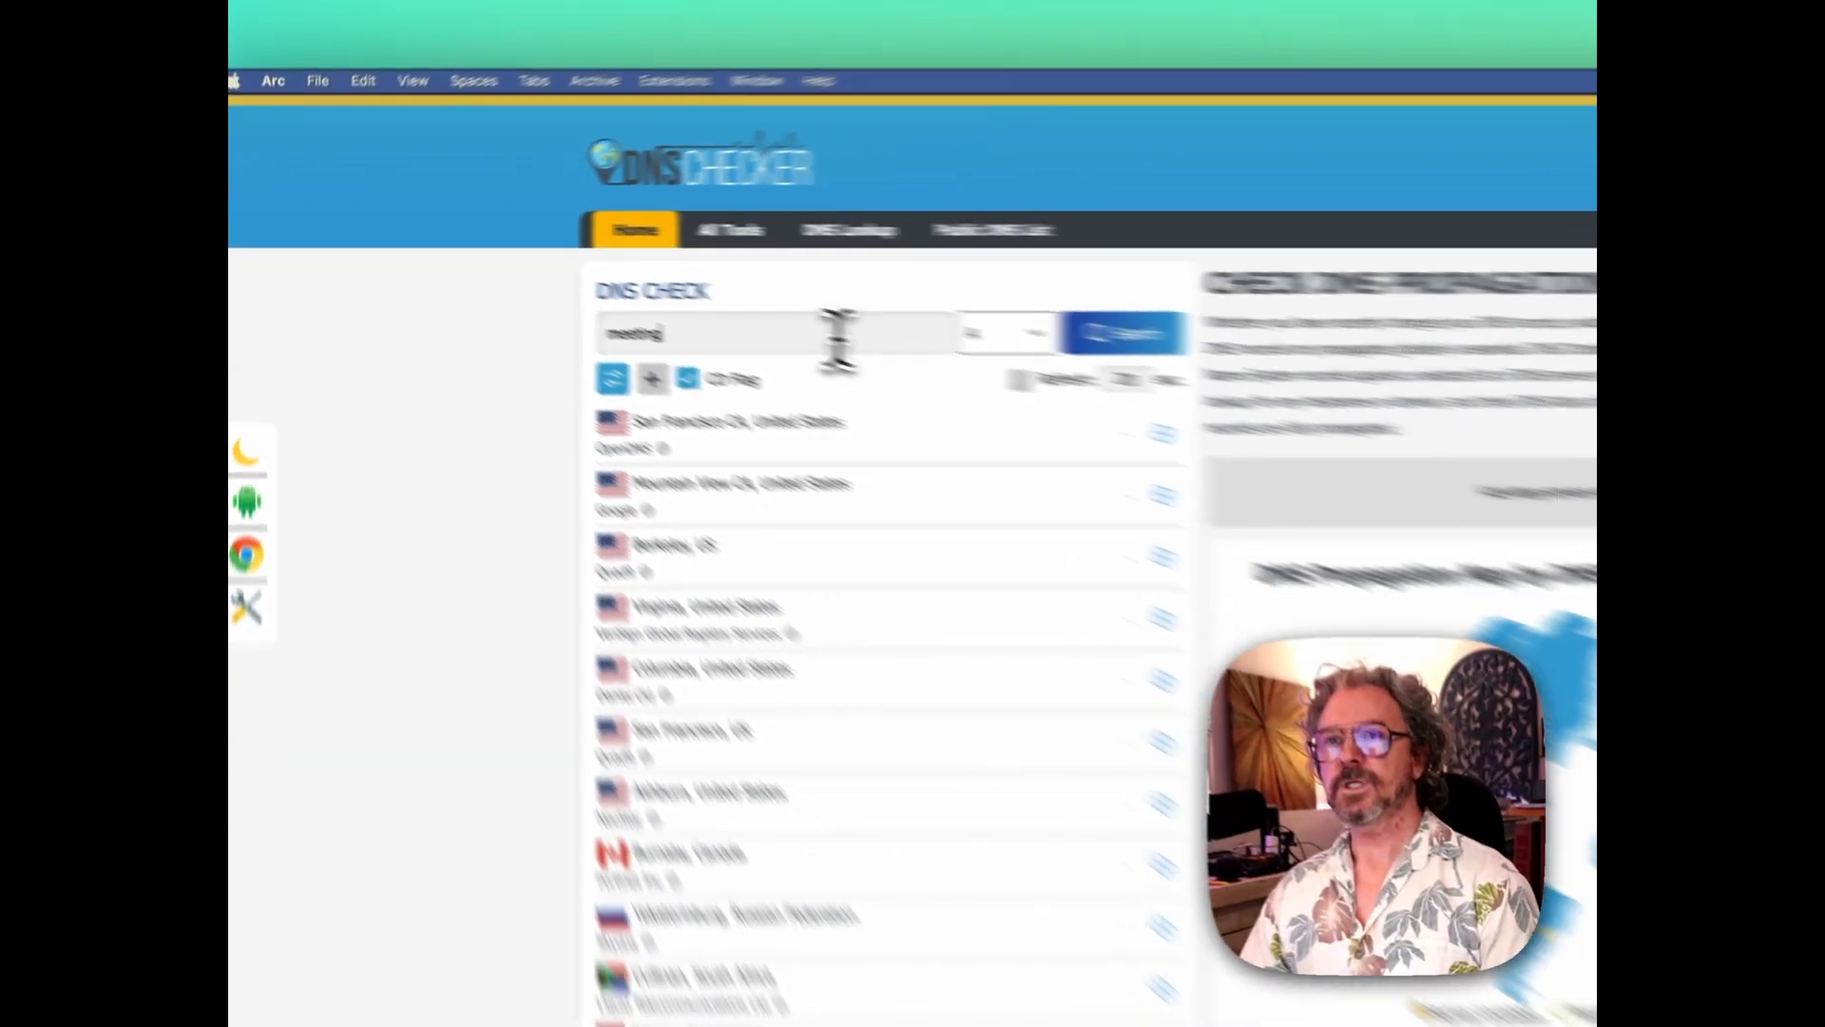
text(al.com)
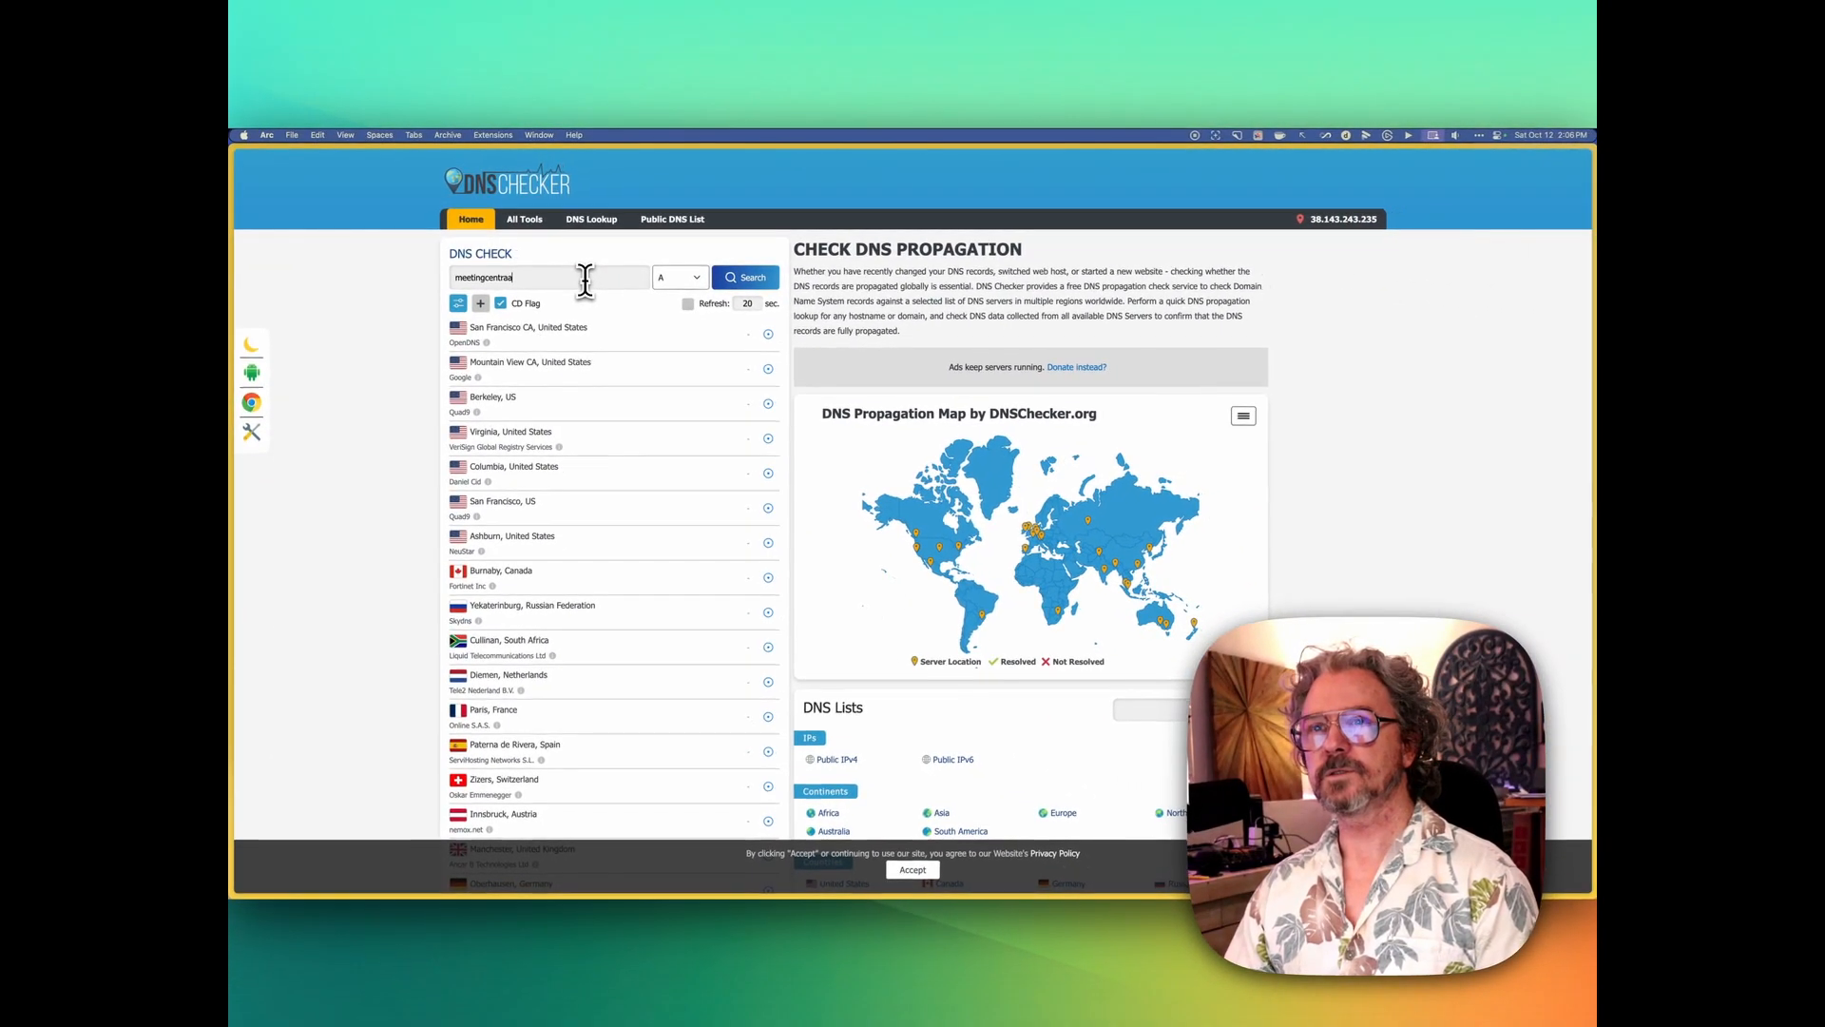
key(Return)
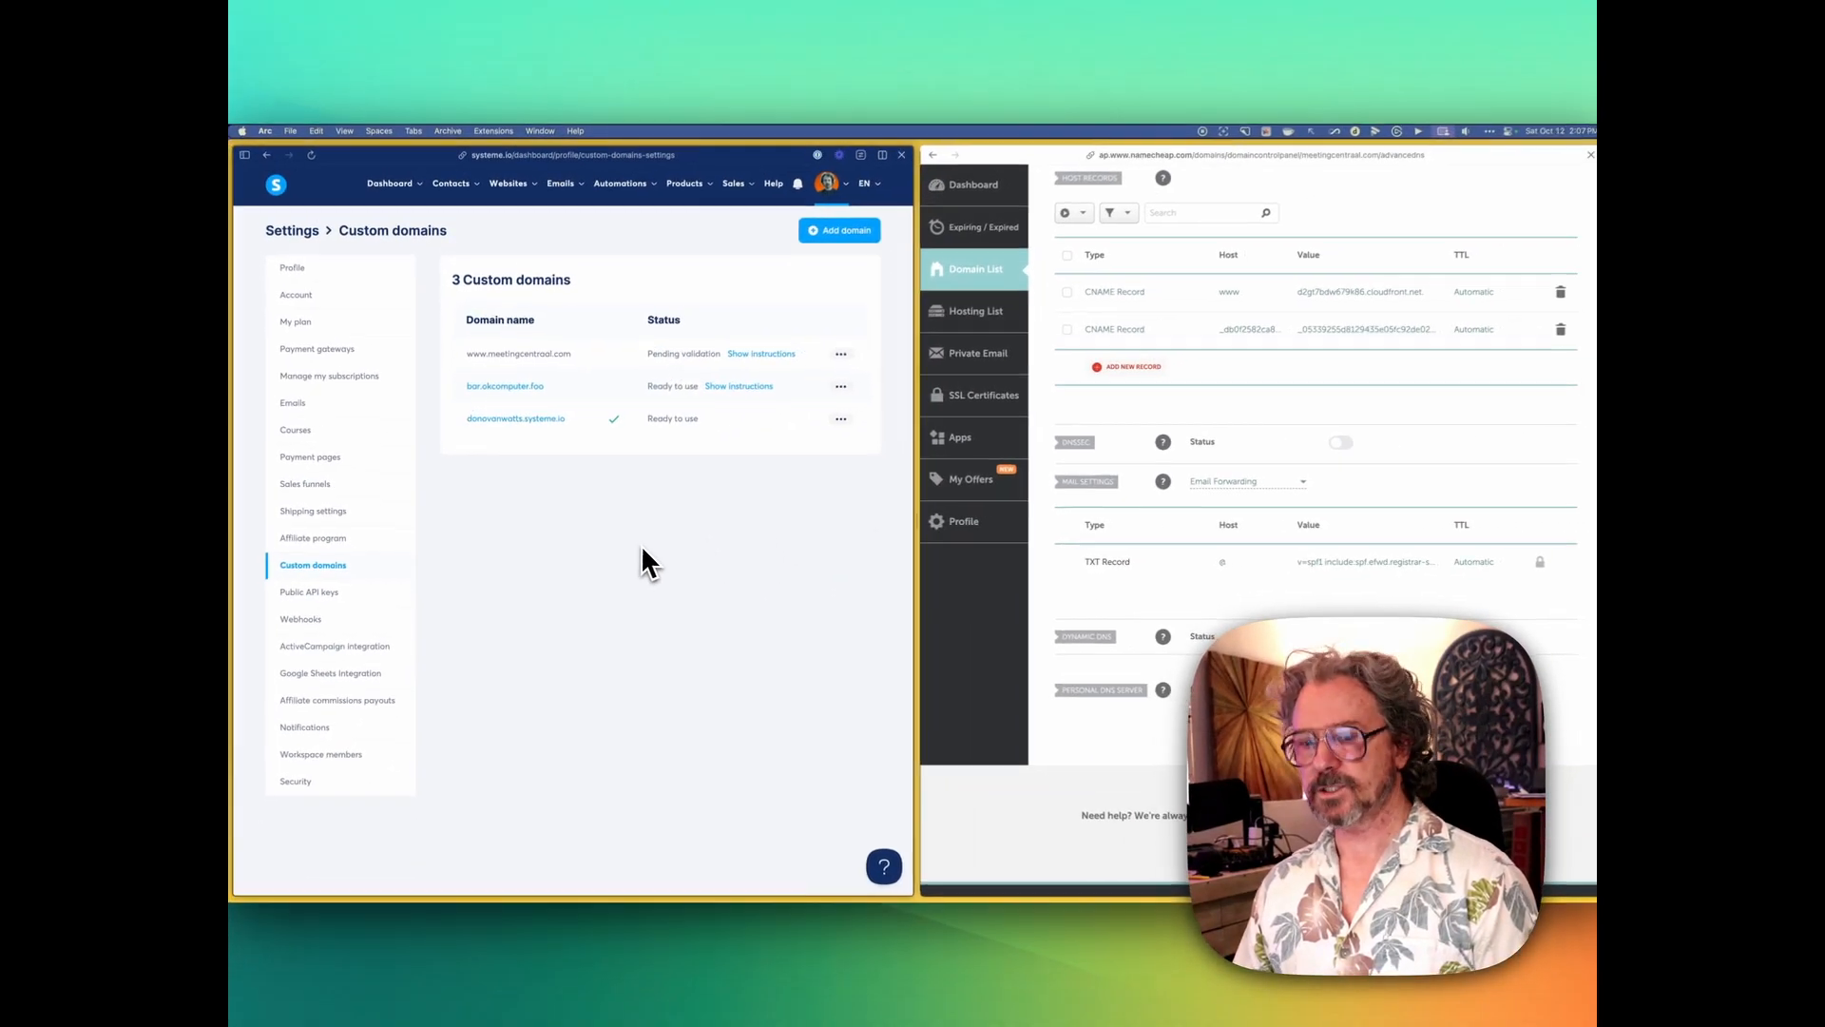
key(super+r)
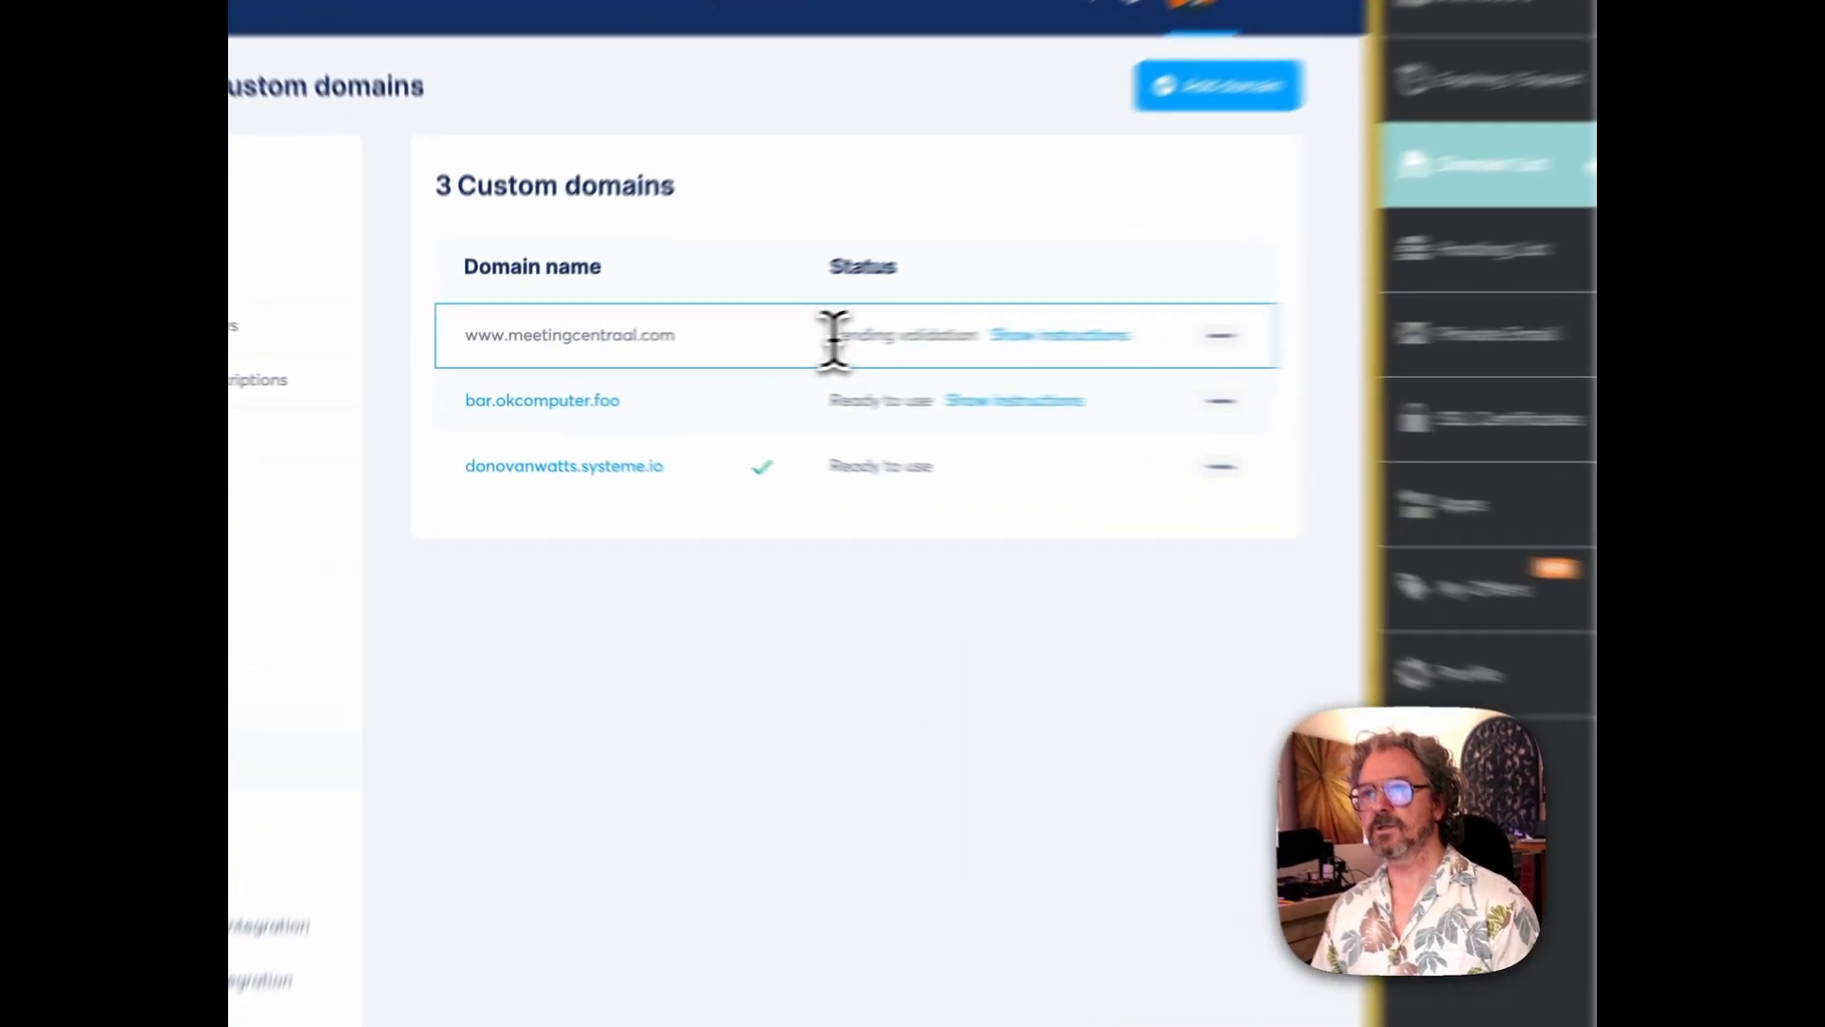
drag(645, 355, 734, 365)
drag(1164, 351, 1104, 351)
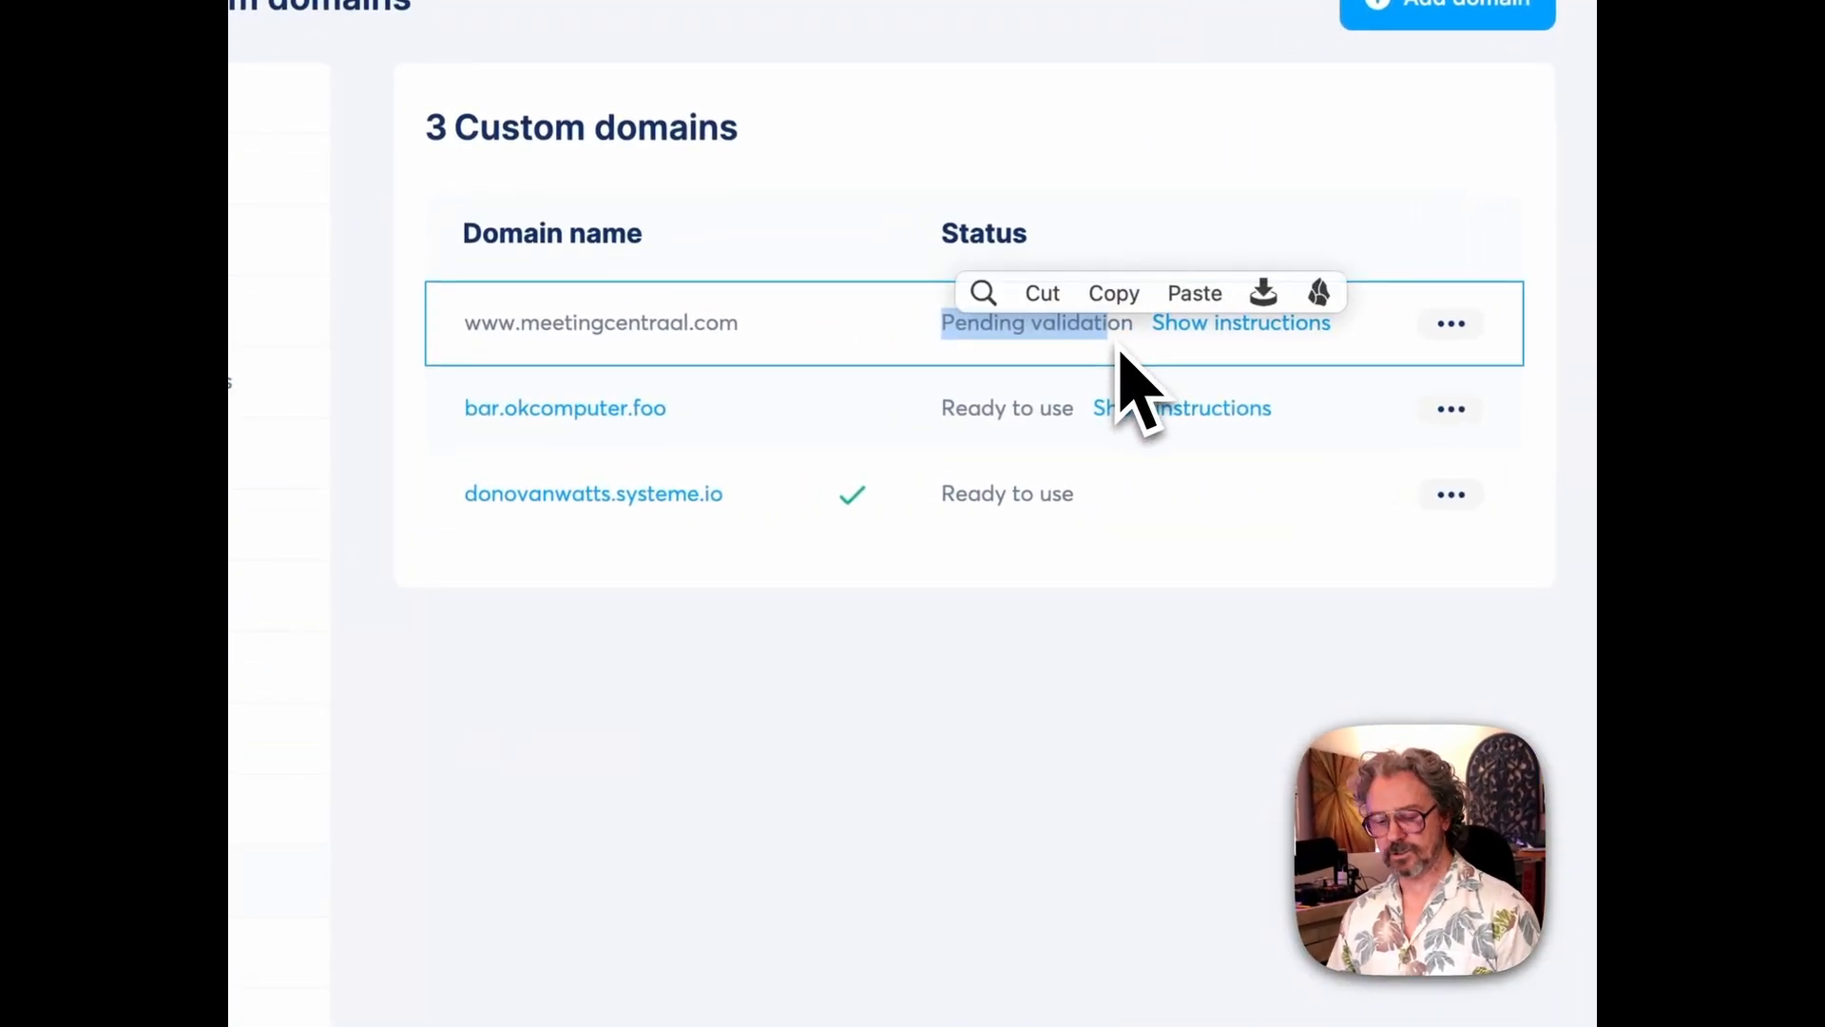
drag(1095, 692, 1079, 382)
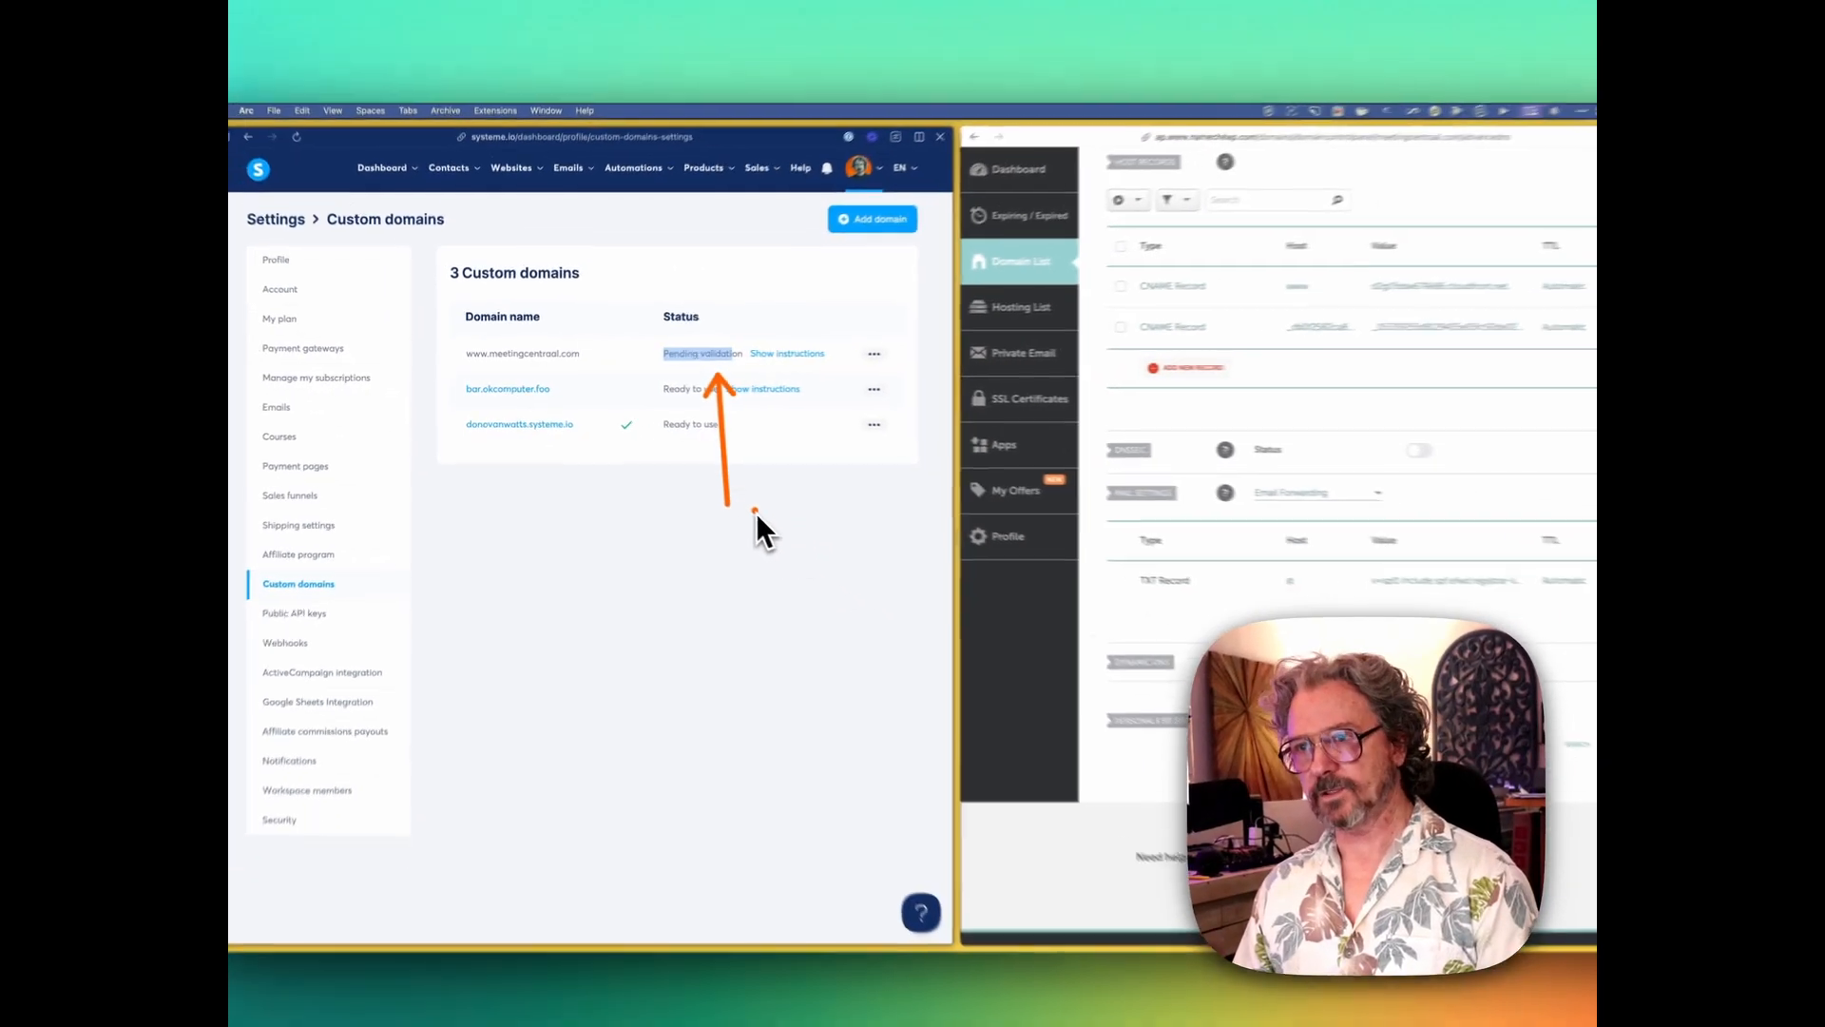
click(689, 526)
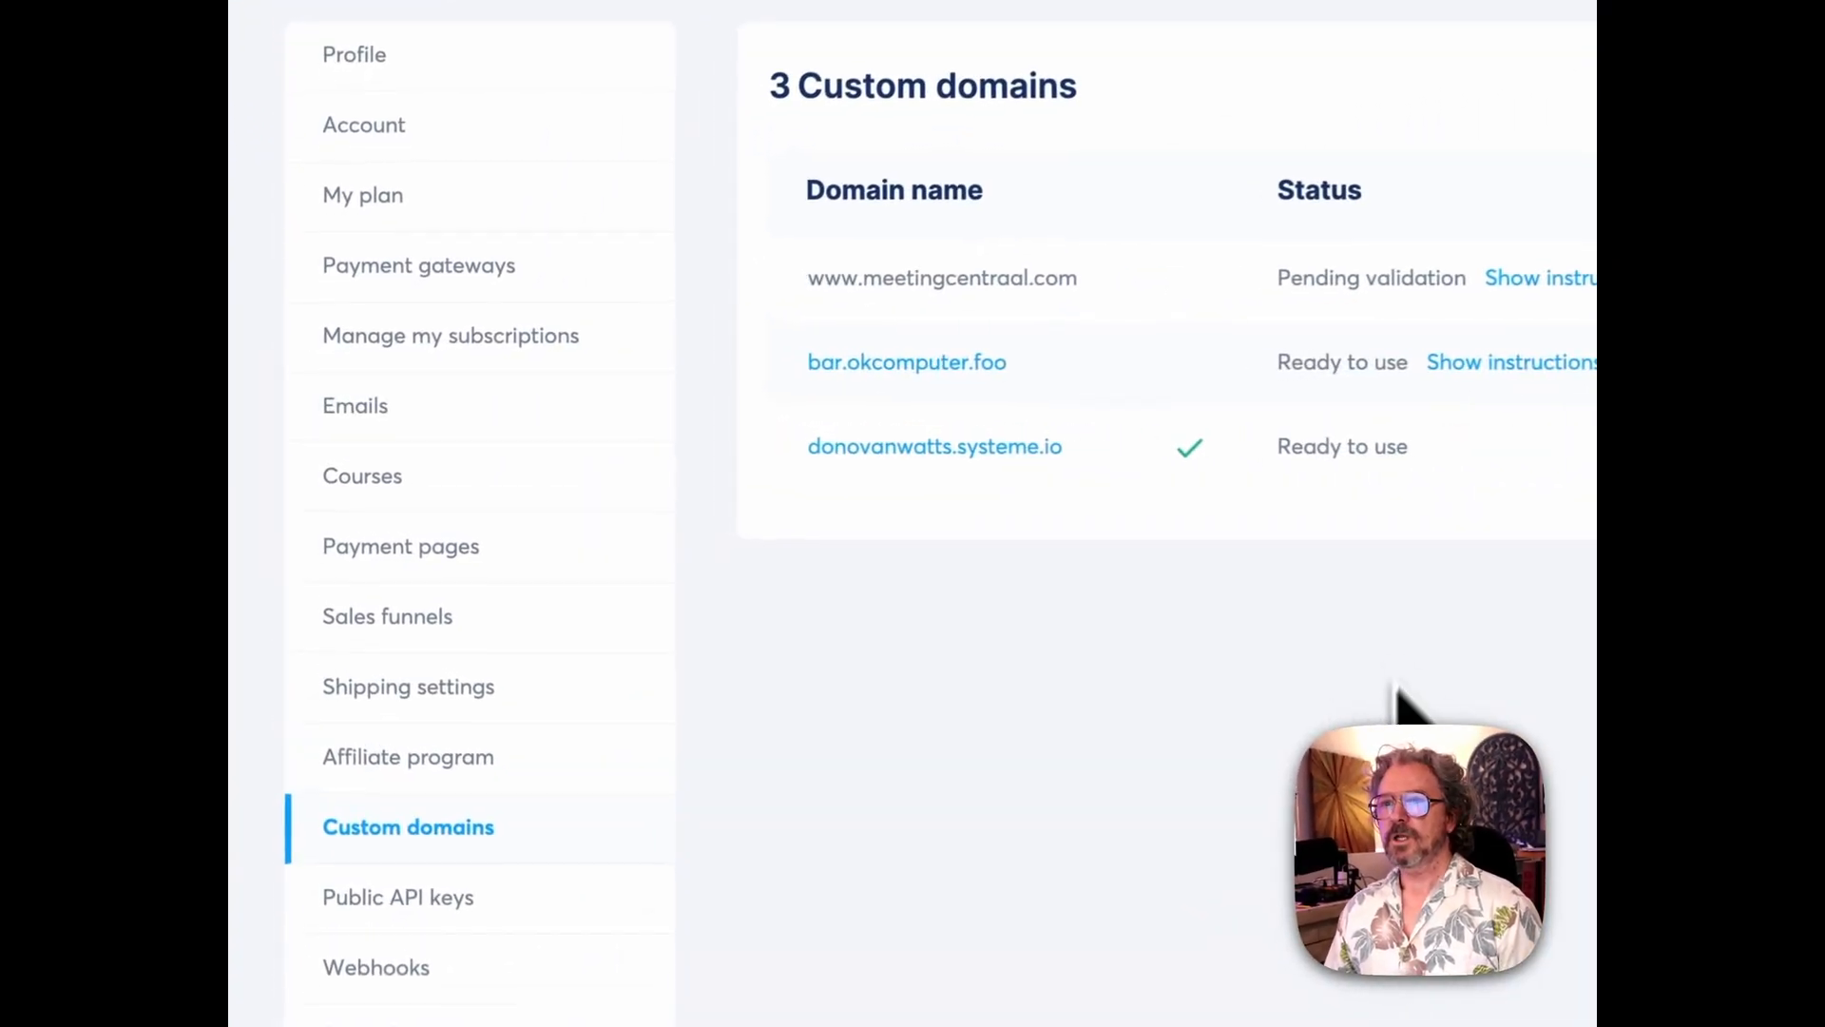
drag(1281, 449, 1428, 458)
click(1441, 668)
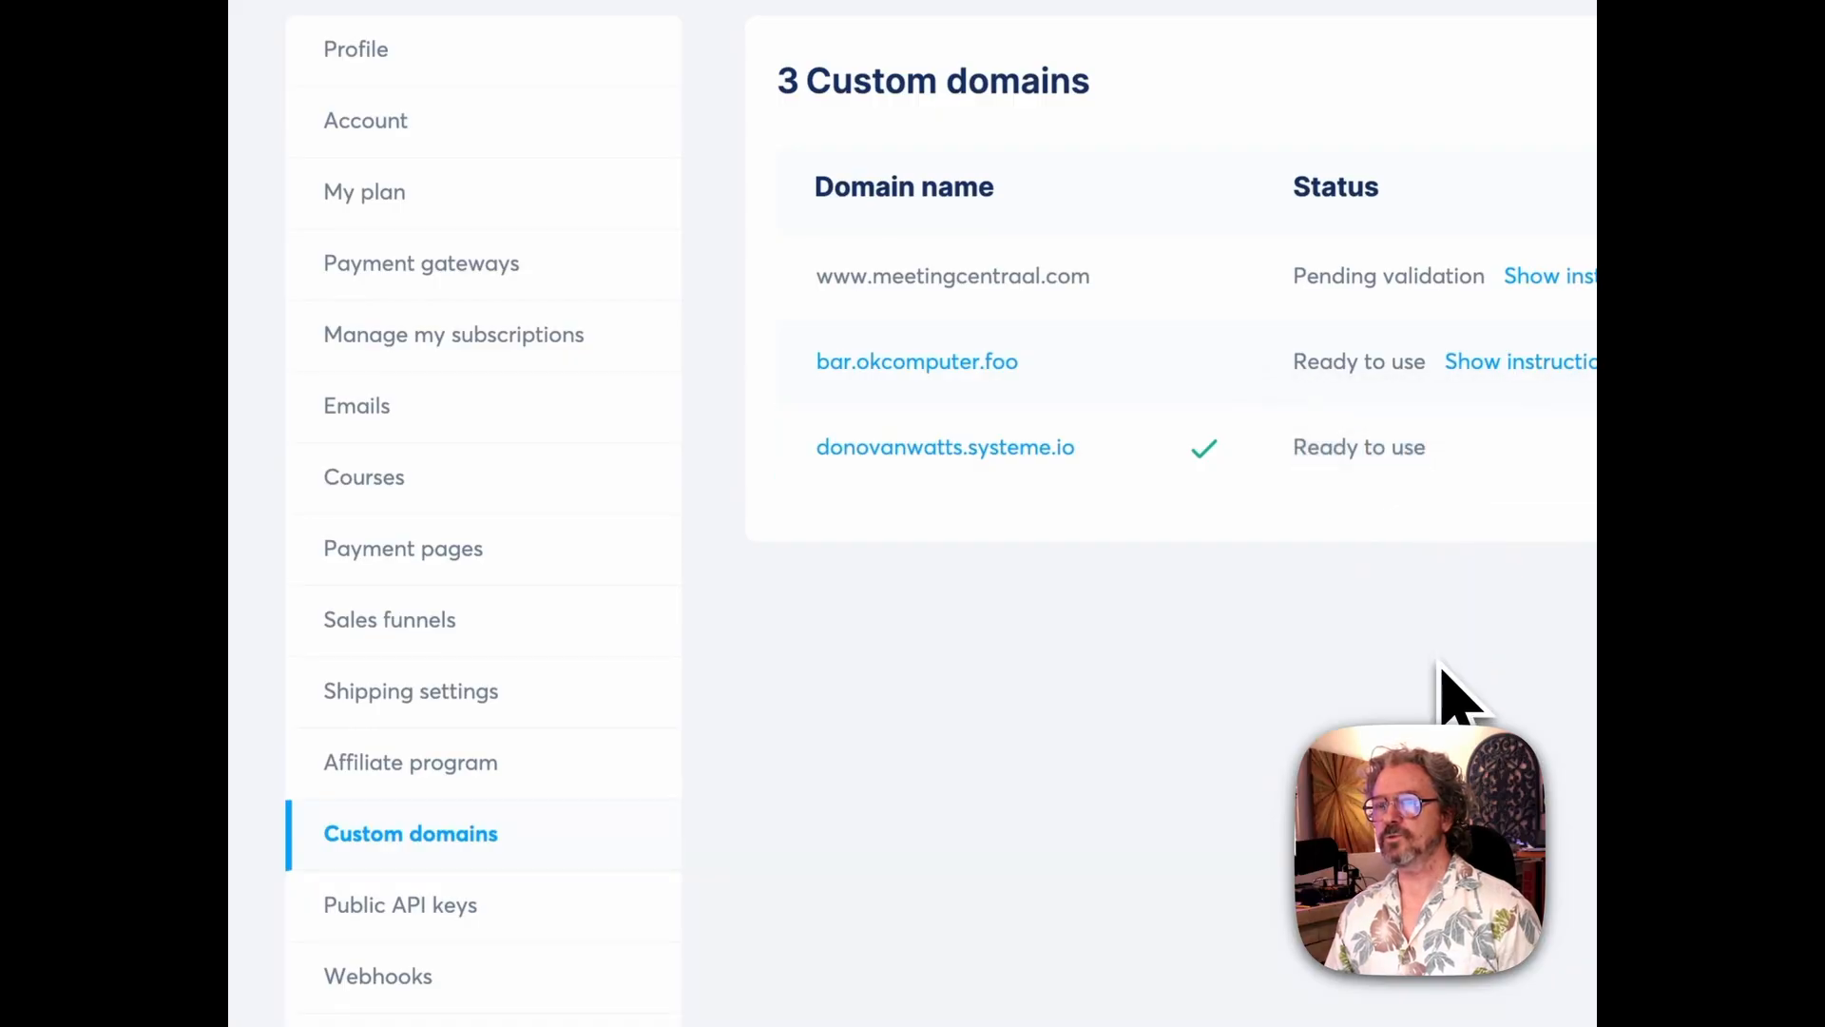